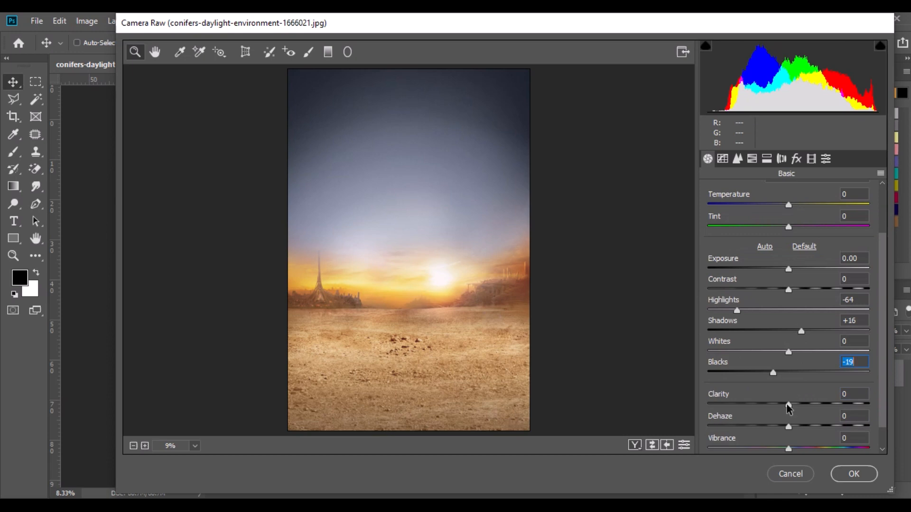
Apply the Camera Raw adjustments to the desert sunset background.
left_click(857, 475)
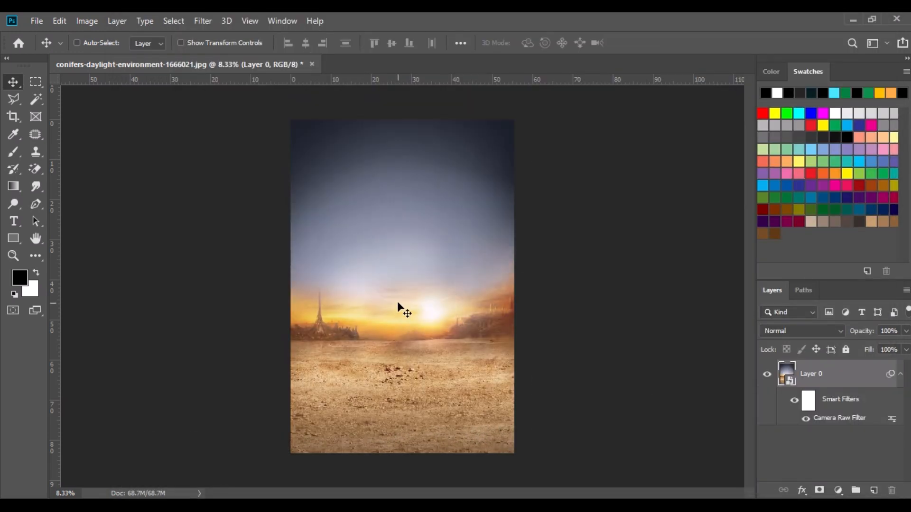
Open the cut-out photo IMG_0659.png as a separate document.
left_click(359, 506)
left_click(361, 389)
left_click_drag(369, 173, 383, 69)
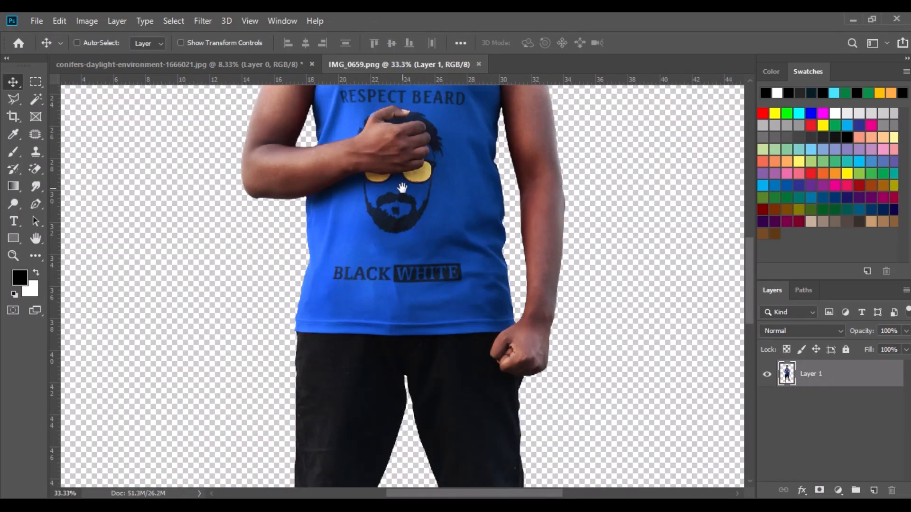
left_click_drag(402, 187, 378, 267)
Open the black corset belt PNG as its own document and copy the belt into IMG_0659.png near the lowered hand.
left_click(358, 505)
left_click(371, 352)
left_click_drag(425, 198, 535, 63)
left_click_drag(403, 265, 354, 162)
key("ctrl+plus")
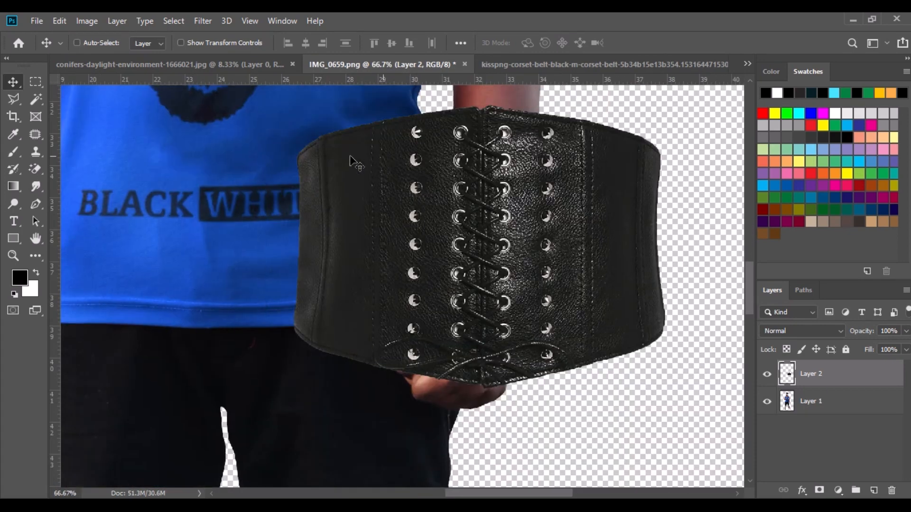
Free-transform the corset belt to 17.54% width, 20.91% height and 5.42° rotation, placing it over the lowered arm's wrist.
left_click(61, 21)
left_click(144, 315)
left_click_drag(666, 101, 545, 252)
key("ctrl+plus")
key("ctrl+plus")
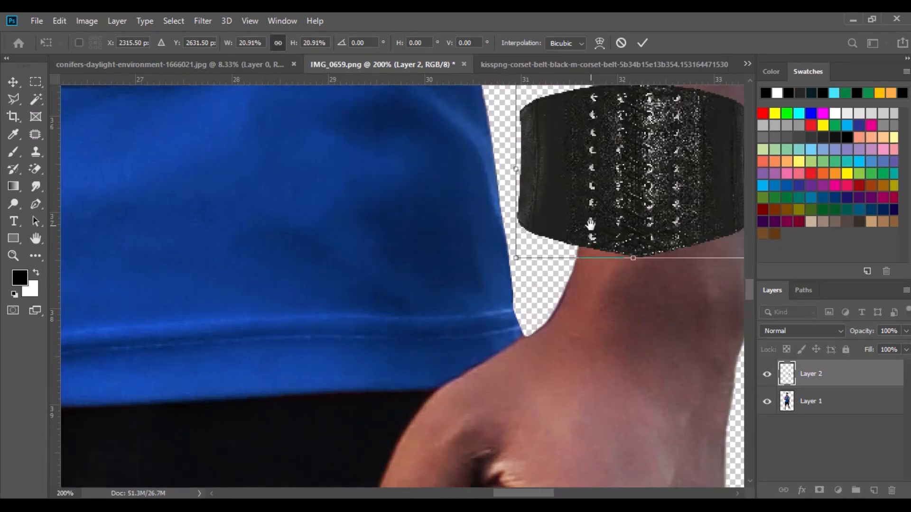
left_click_drag(591, 225, 327, 299)
left_click_drag(508, 123, 521, 137)
left_click_drag(354, 241, 413, 237)
left_click_drag(544, 240, 517, 240)
left_click_drag(309, 223, 322, 221)
Warp the lower corners of the wristband inward to follow the lowered wrist's outline and commit the transform.
right_click(337, 255)
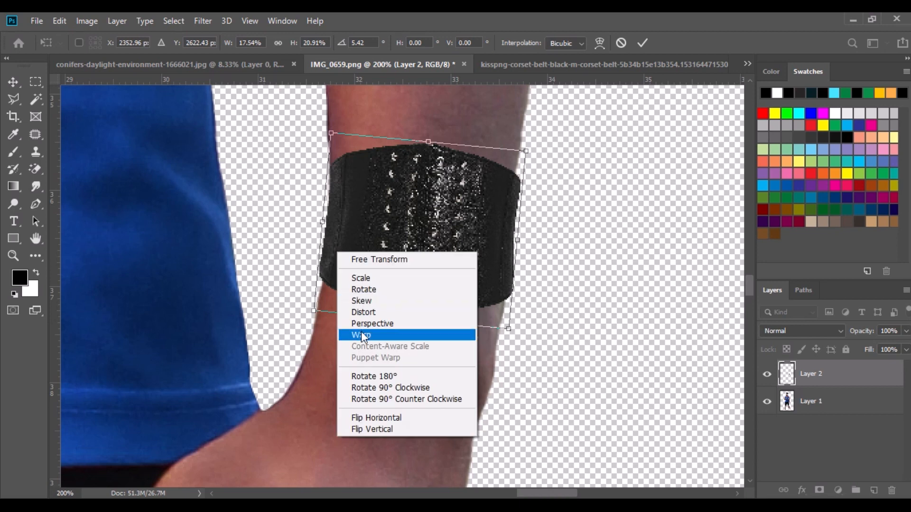
left_click(361, 337)
left_click_drag(314, 312, 327, 315)
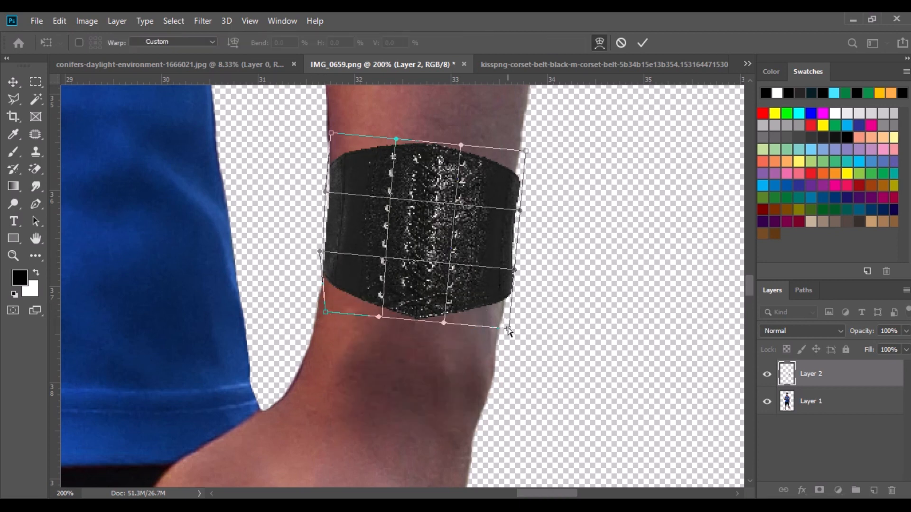
left_click_drag(509, 331, 500, 332)
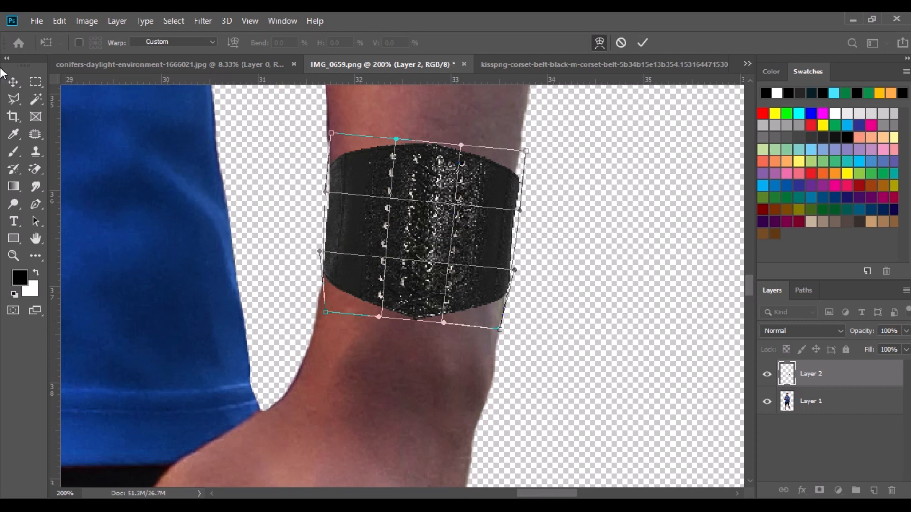
left_click(13, 81)
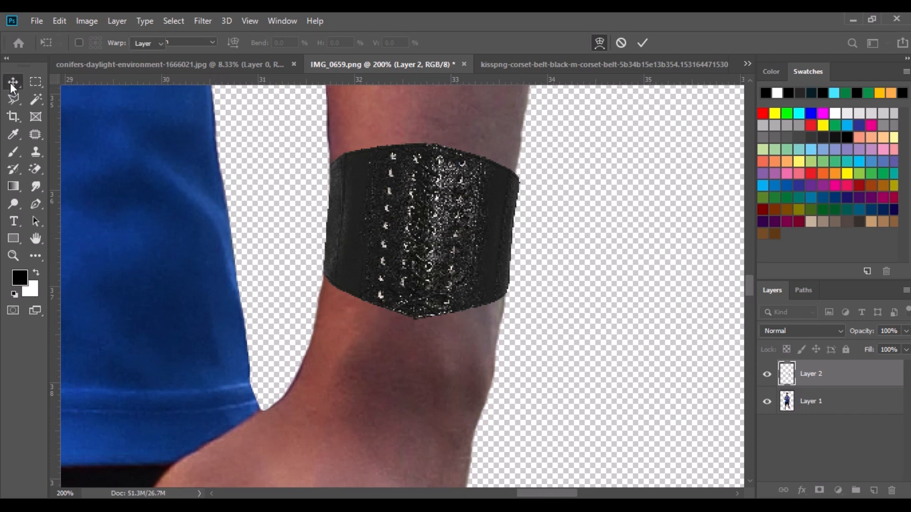
Load the man's outline from Layer 1 as a selection and add a new layer directly above Layer 1.
left_click(814, 409)
left_click(788, 404, "ctrl")
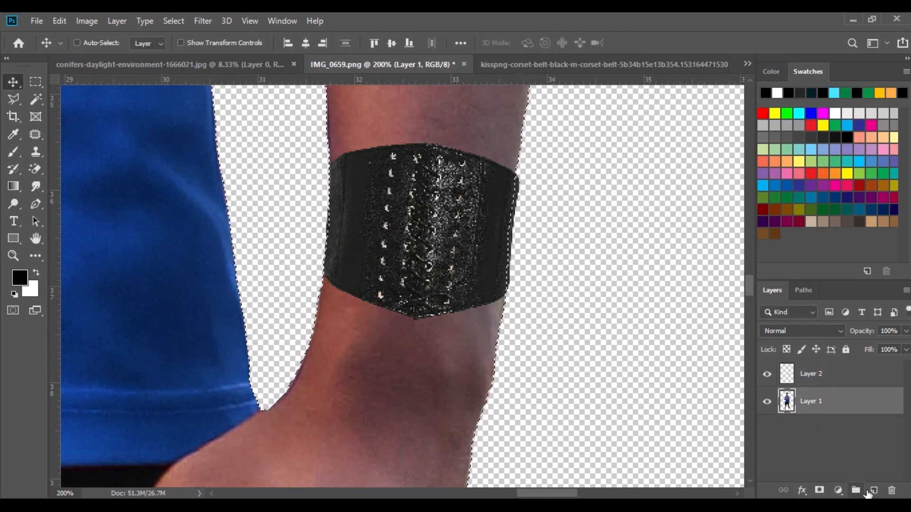
left_click(874, 490)
Paint a soft black shadow around the wristband with a 45 px, 0% hardness brush at 19% opacity, and deselect.
left_click(14, 152)
left_click(307, 42)
left_click_drag(260, 57, 256, 58)
right_click(348, 261)
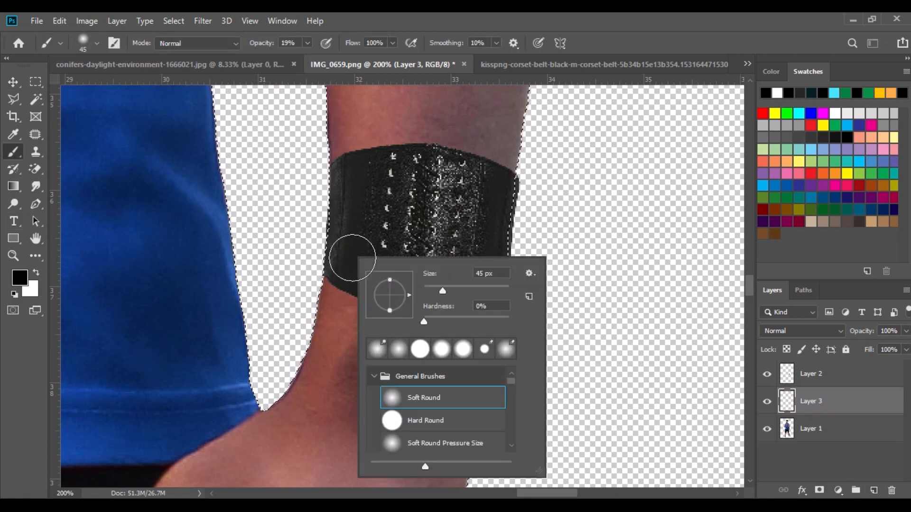
left_click(422, 323)
mouse_move(342, 275)
left_mouse_down()
mouse_move(372, 290)
mouse_move(495, 297)
mouse_move(330, 258)
left_mouse_up()
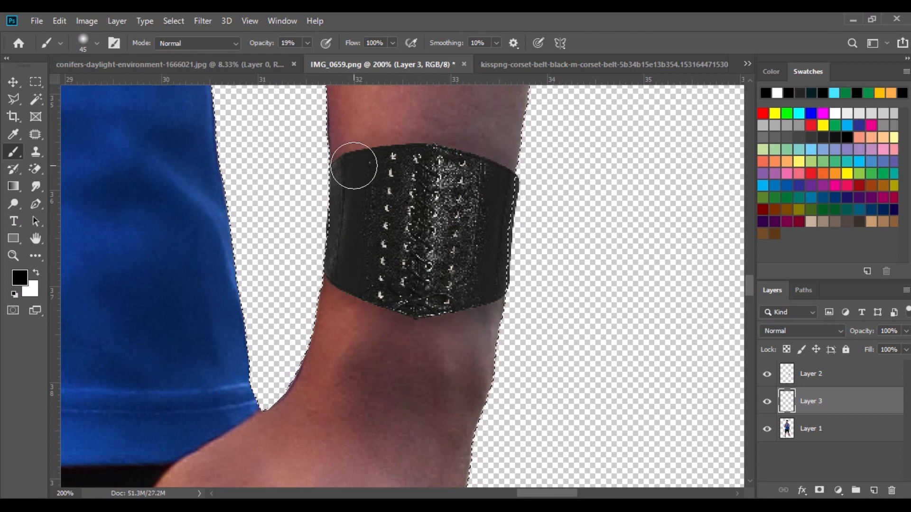
left_click(12, 81)
left_click(173, 21)
left_click(183, 46)
Copy the corset belt into IMG_0659.png a second time and shrink it with Free Transform to wristband size.
left_click(545, 64)
left_click_drag(494, 254, 204, 192)
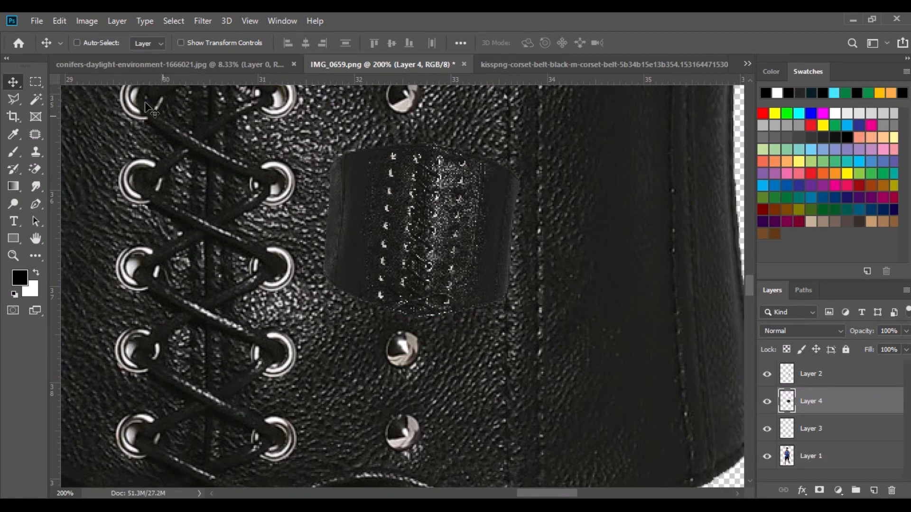
left_click(60, 21)
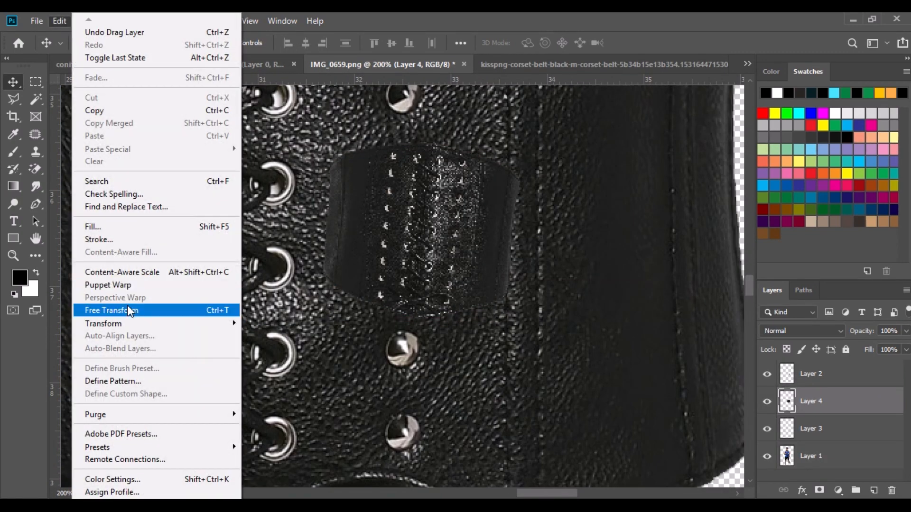
left_click(126, 307)
left_click_drag(291, 47, 216, 46)
left_click_drag(195, 153, 499, 333)
left_click_drag(499, 333, 232, 177)
left_click_drag(230, 175, 232, 143)
left_click_drag(229, 143, 205, 163)
Rotate the second belt 90° counter clockwise and position it over the wrist of the bent arm.
right_click(278, 148)
left_click(313, 295)
left_click_drag(299, 264, 356, 306)
left_click_drag(271, 209, 310, 219)
scroll(311, 219, "up", 2)
Warp the second wristband's corners and edges to wrap around the bent arm's wrist and commit the transform.
right_click(304, 201)
left_click(332, 282)
left_click_drag(334, 121, 345, 142)
left_click_drag(230, 395, 252, 422)
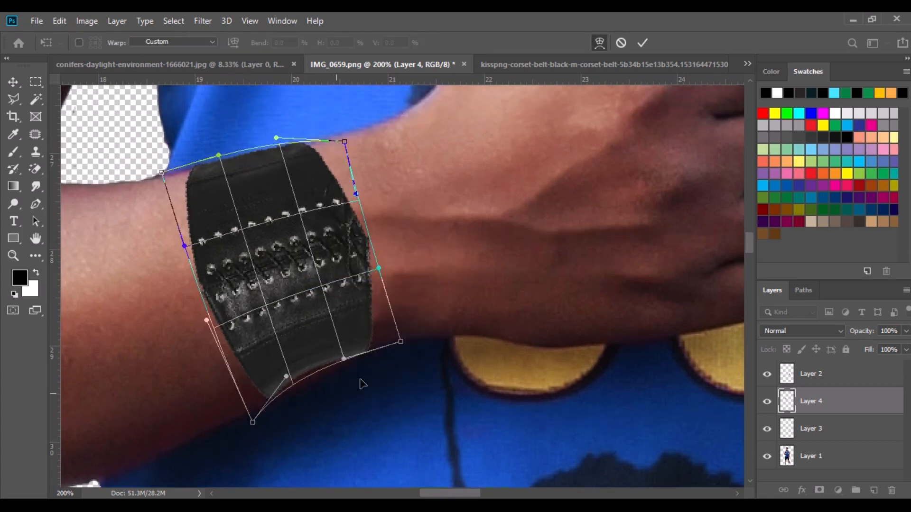
left_click_drag(401, 342, 407, 333)
left_click_drag(317, 369, 320, 385)
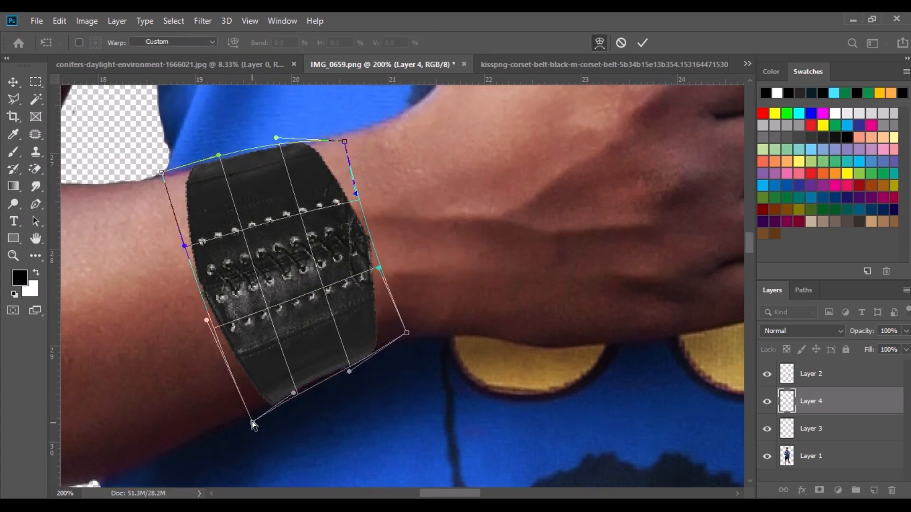
left_click_drag(253, 424, 245, 416)
left_click_drag(161, 173, 159, 177)
key("Return")
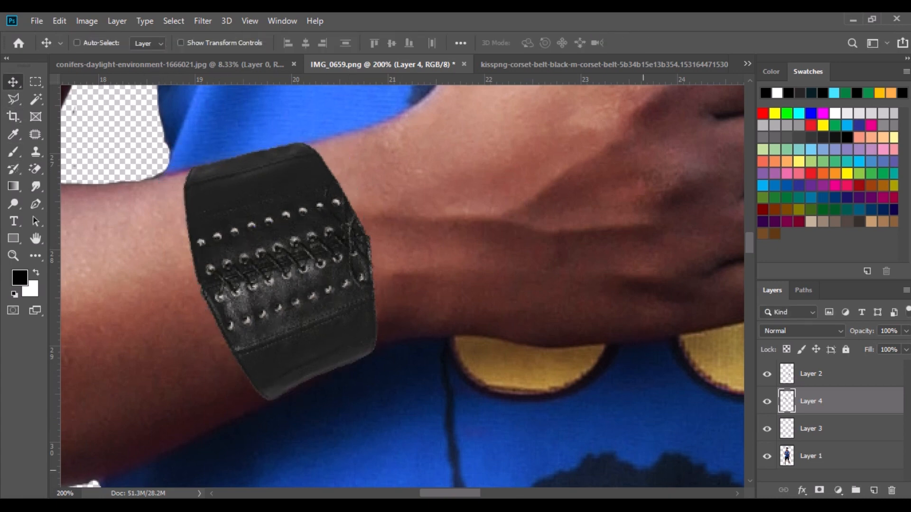
Paint a soft black shadow around the bent arm's wristband on Layer 3 within the man's outline, and deselect.
left_click(811, 429)
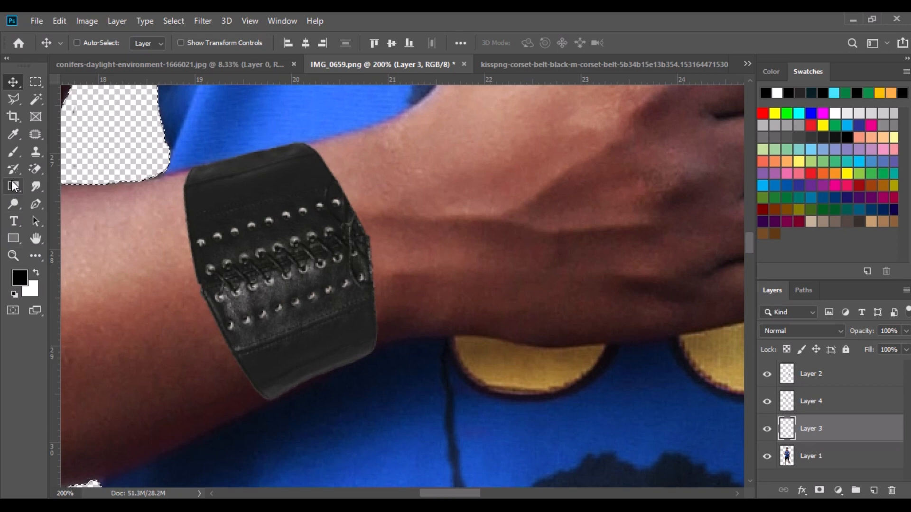
left_click(13, 158)
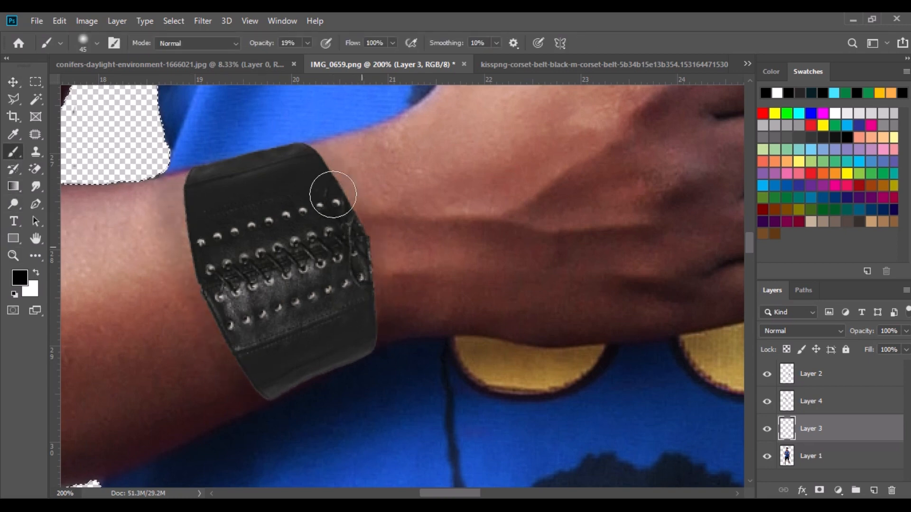
left_click(14, 82)
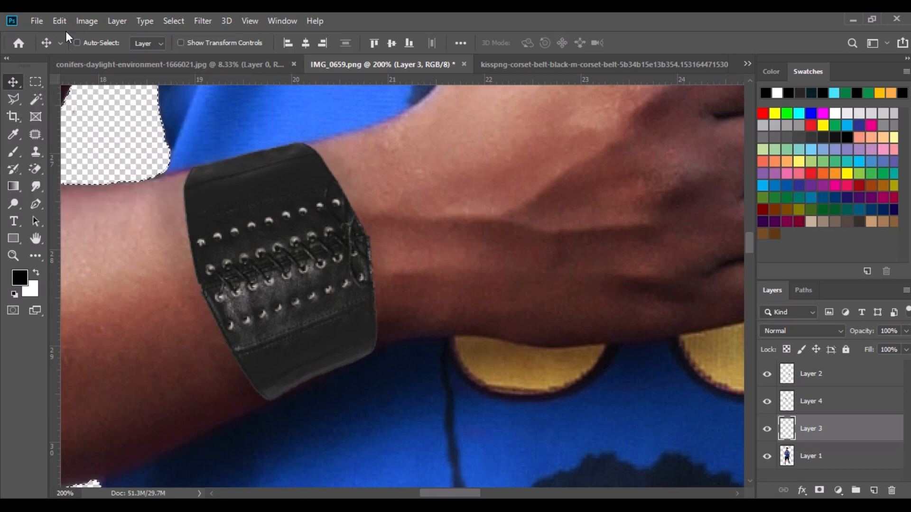
left_click(169, 21)
left_click(190, 48)
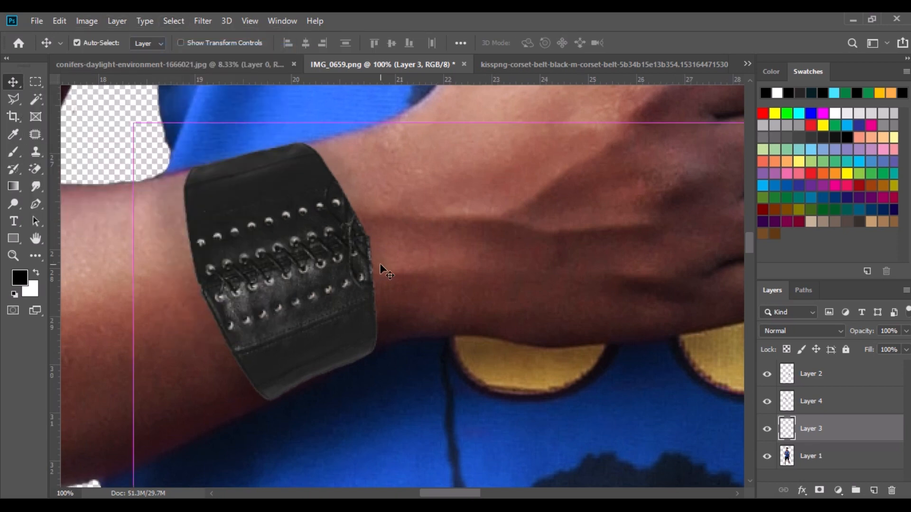
Close the black corset belt document.
key("ctrl+minus")
key("ctrl+minus")
key("ctrl+minus")
key("ctrl+minus")
key("ctrl+minus")
key("ctrl+minus")
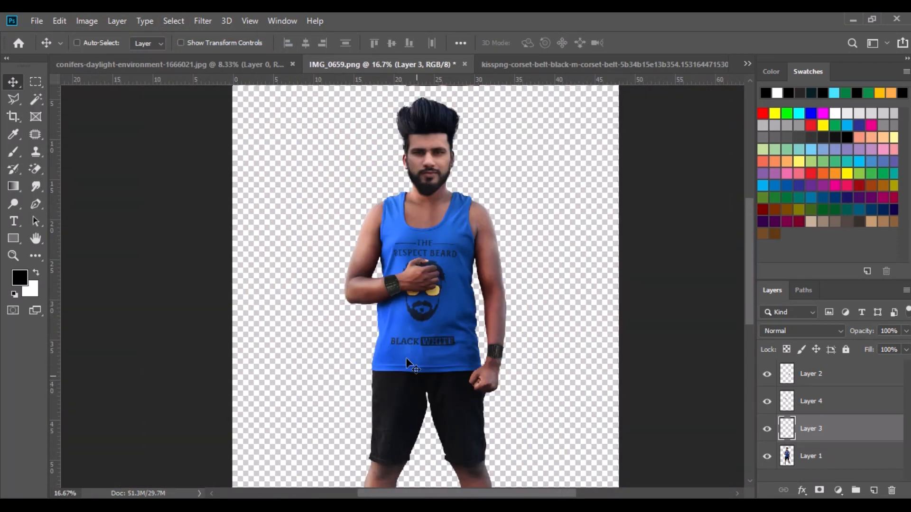
left_click(517, 64)
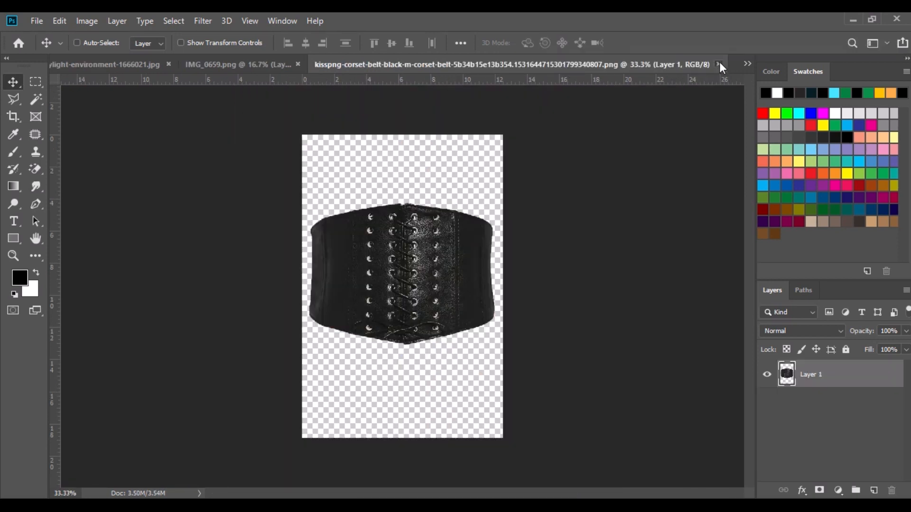
left_click(719, 62)
Open the WWE championship belt PNG from the WWE Poster folder and copy the belt onto the man's chest in IMG_0659.png.
key("alt+Tab")
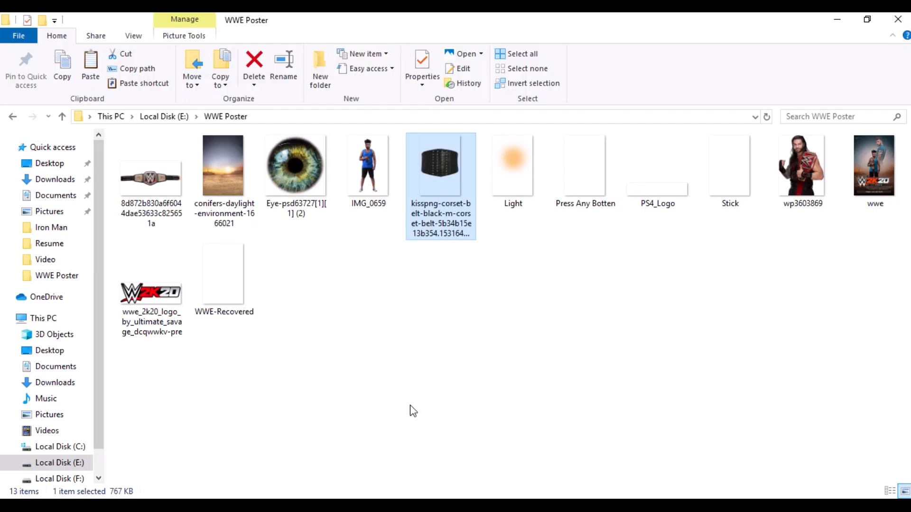
left_click_drag(153, 189, 443, 388)
left_click_drag(462, 84, 531, 55)
left_click_drag(427, 248, 402, 224)
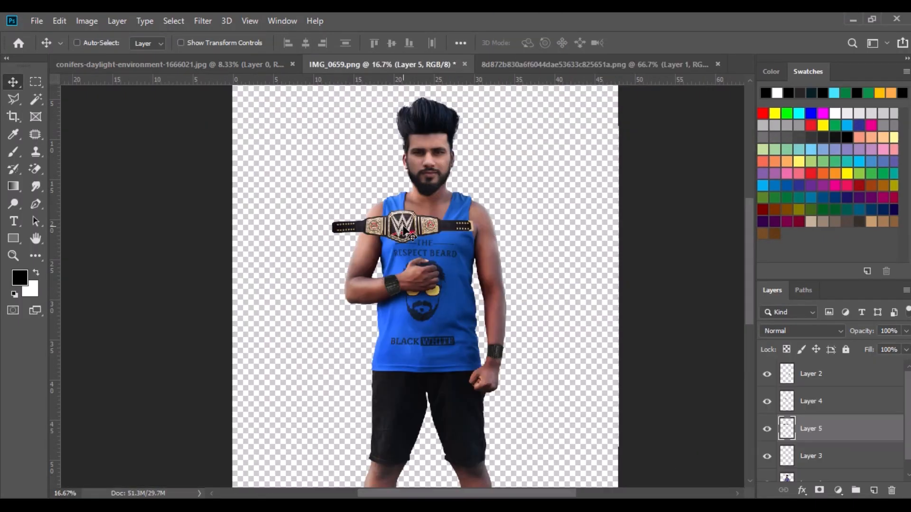
Free-transform the championship belt to 198.95% width, 181.34% height and -103.5° rotation, laying it diagonally across the torso.
left_click(59, 20)
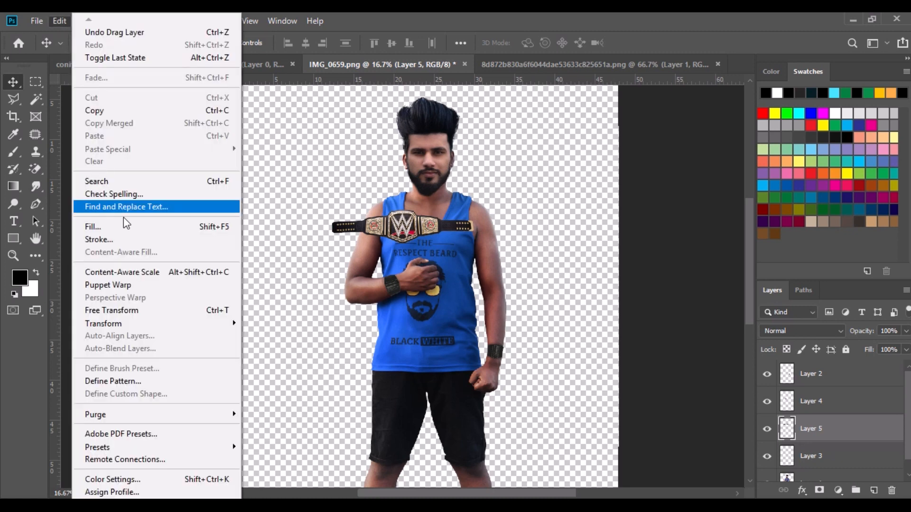
left_click(134, 307)
left_click_drag(332, 227, 410, 157)
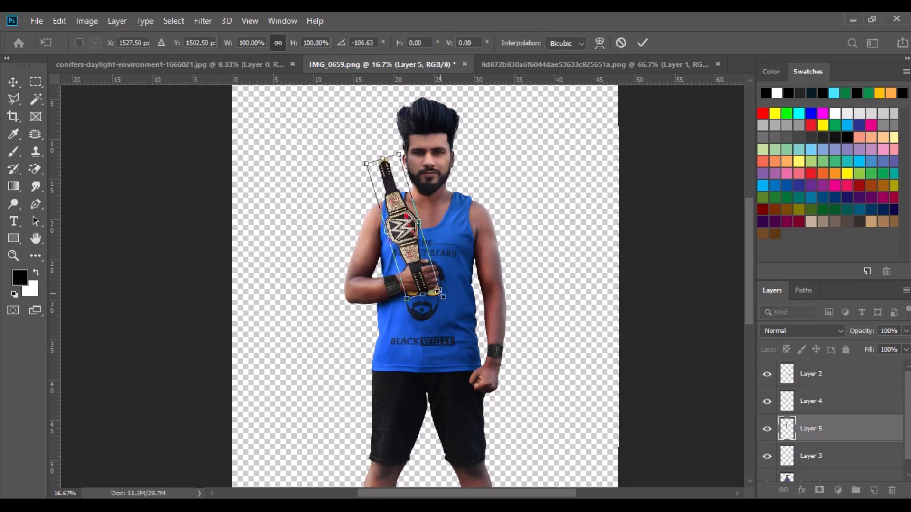
left_click_drag(438, 289, 456, 322)
left_click_drag(405, 257, 418, 283)
left_click_drag(450, 354, 449, 375)
left_click_drag(404, 285, 404, 289)
left_click_drag(475, 373, 491, 386)
left_click_drag(485, 302, 485, 307)
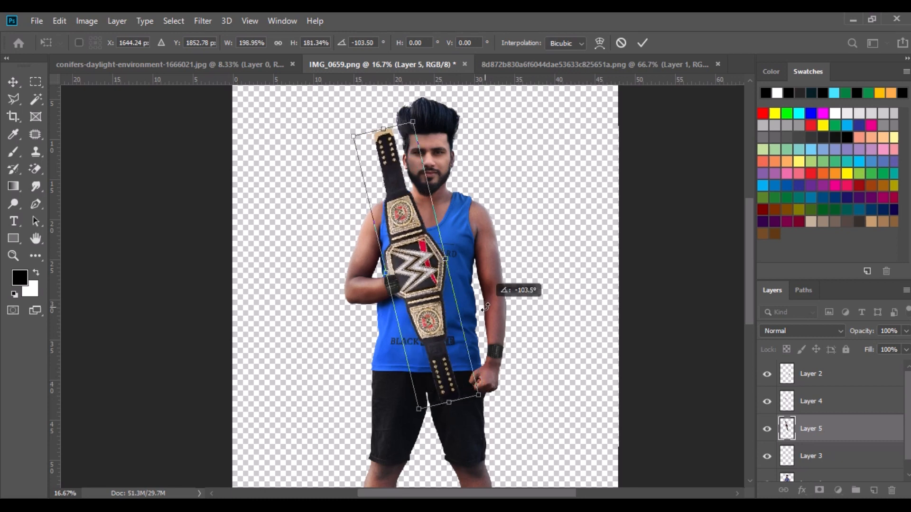
left_click_drag(420, 262, 417, 261)
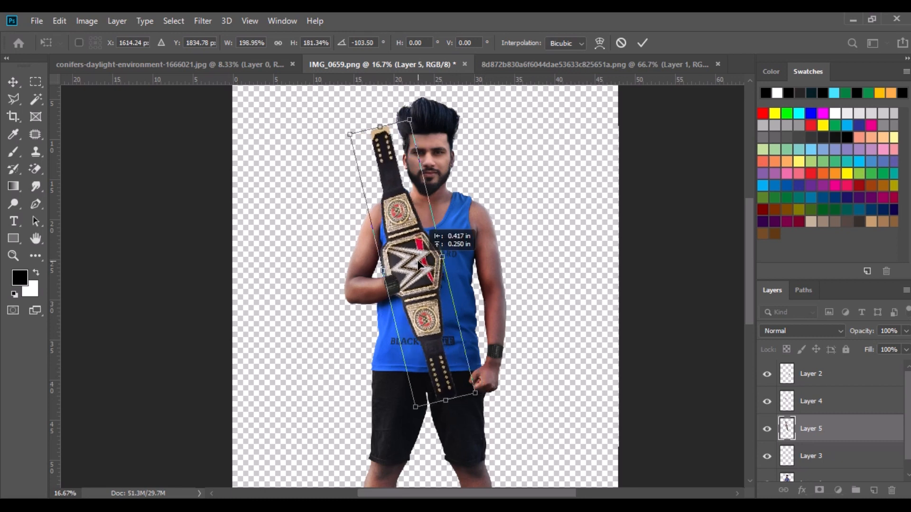
left_click(17, 84)
Lower the championship belt layer's opacity to 46% and move the belt slightly down the torso.
left_click(872, 343)
left_click_drag(422, 274, 423, 286)
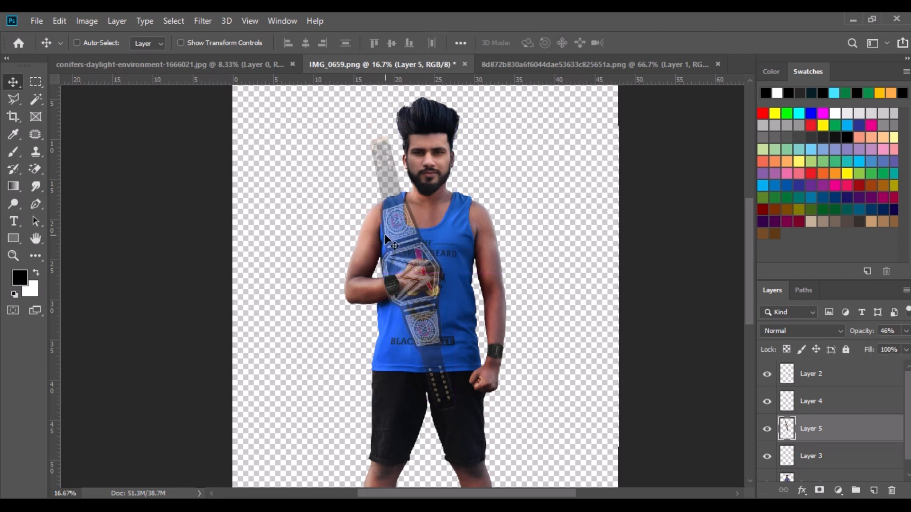
Stretch the championship belt to 108.23% height, align it over the shoulder and bent hand, and commit the transform.
left_click(59, 21)
left_click(118, 310)
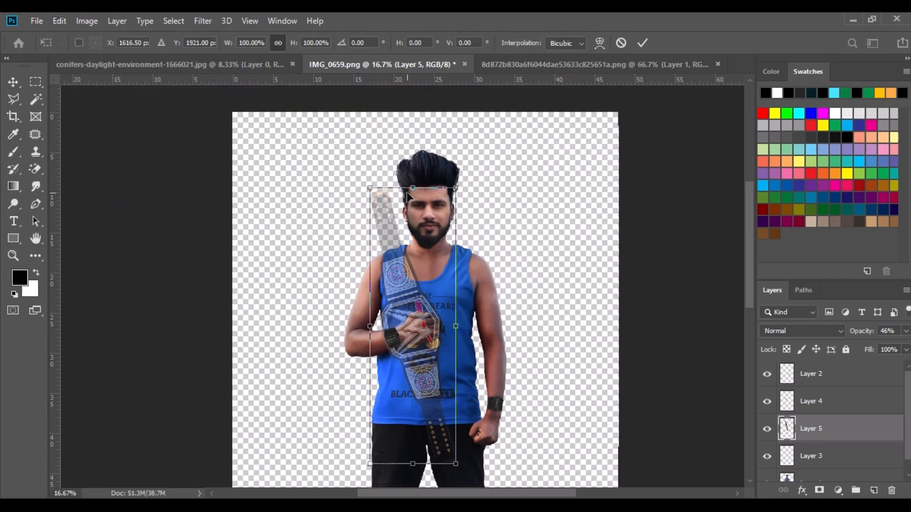
left_click_drag(414, 186, 414, 183)
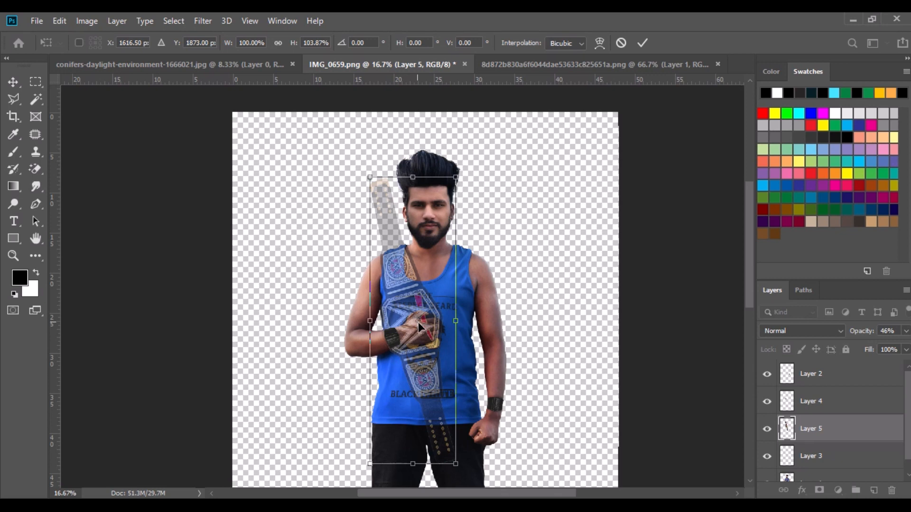
left_click_drag(418, 323, 420, 322)
left_click_drag(411, 186, 411, 174)
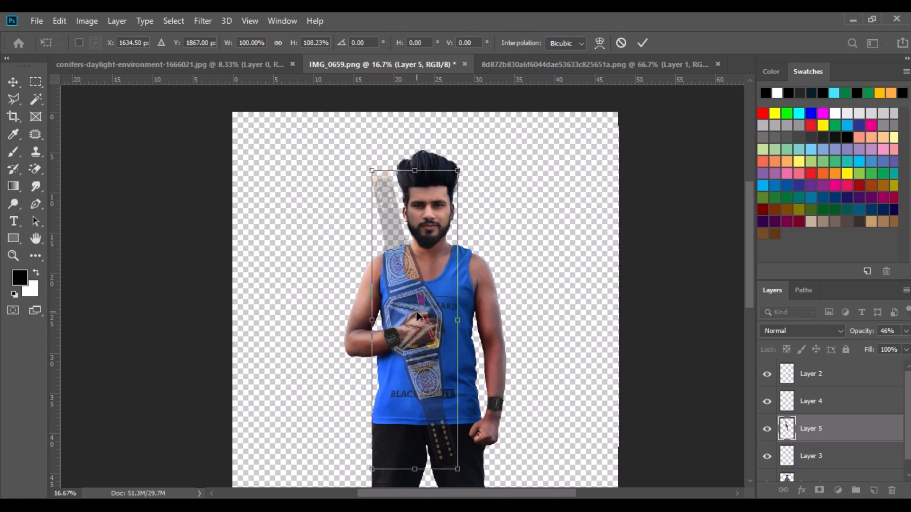
left_click_drag(414, 312, 415, 317)
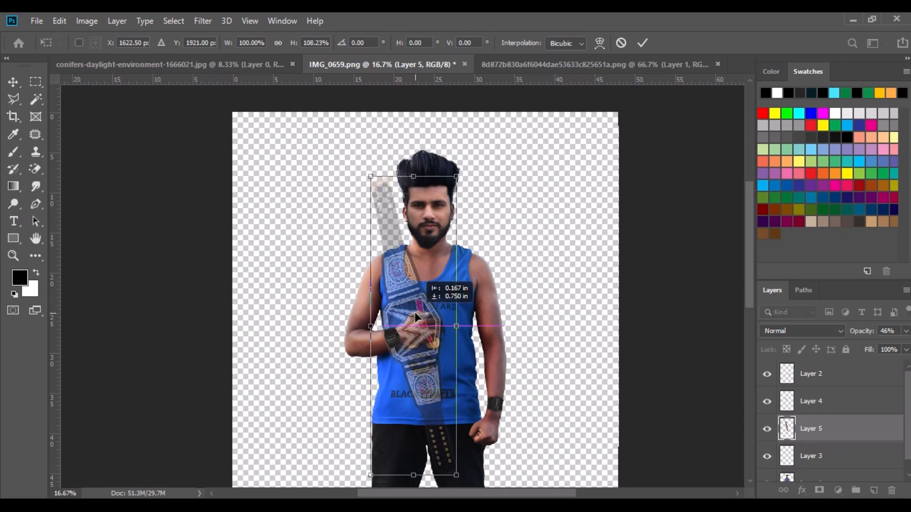
key("Up")
key("Up")
key("Up")
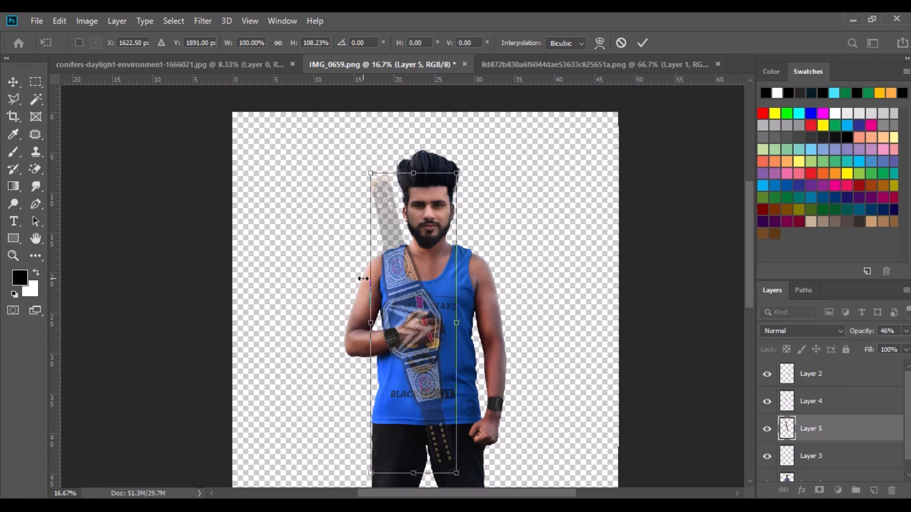
left_click(13, 82)
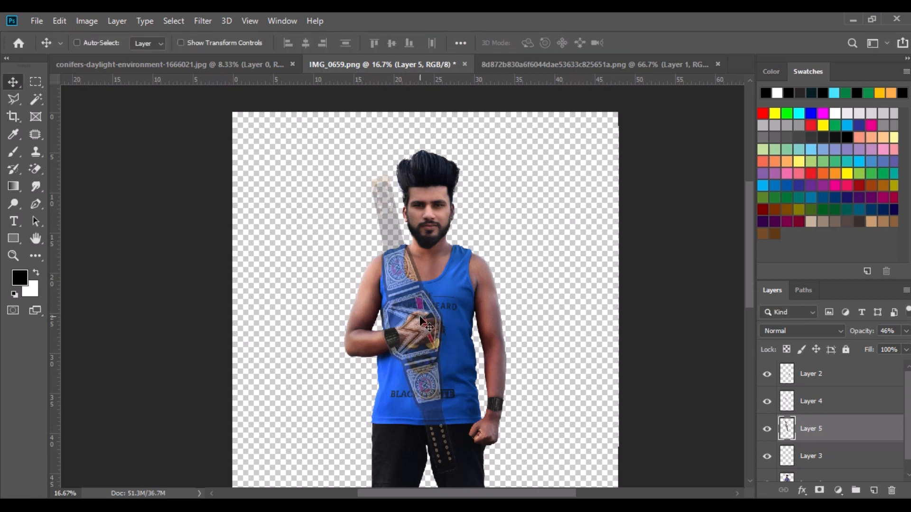
Lower the championship belt layer's opacity to 4% and add a layer mask to it.
key("ctrl+plus")
key("ctrl+plus")
key("ctrl+plus")
key("ctrl+plus")
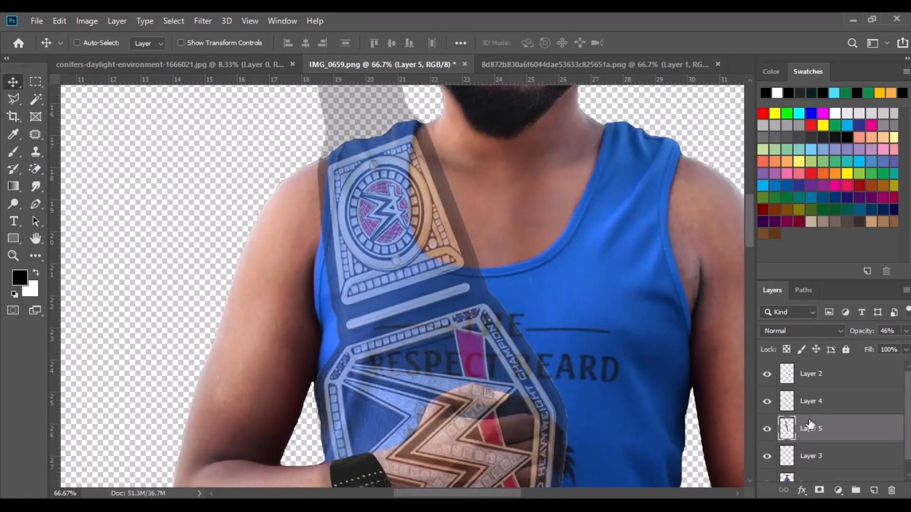
left_click_drag(859, 347, 846, 347)
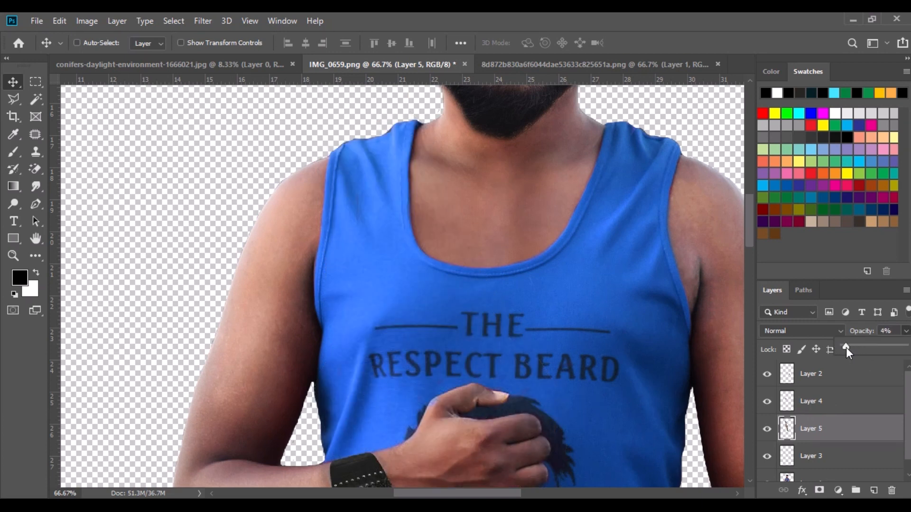
left_click(819, 490)
key("ctrl+plus")
key("ctrl+plus")
key("ctrl+plus")
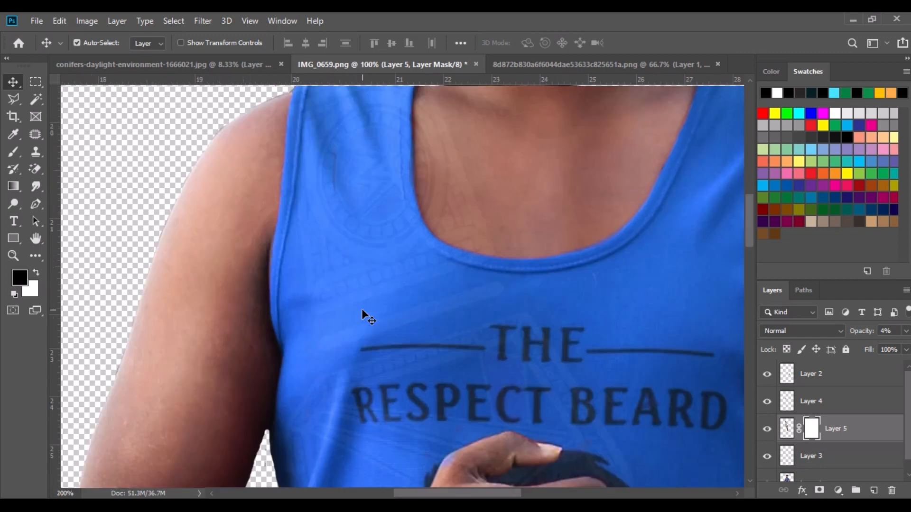
left_click_drag(412, 376, 320, 148)
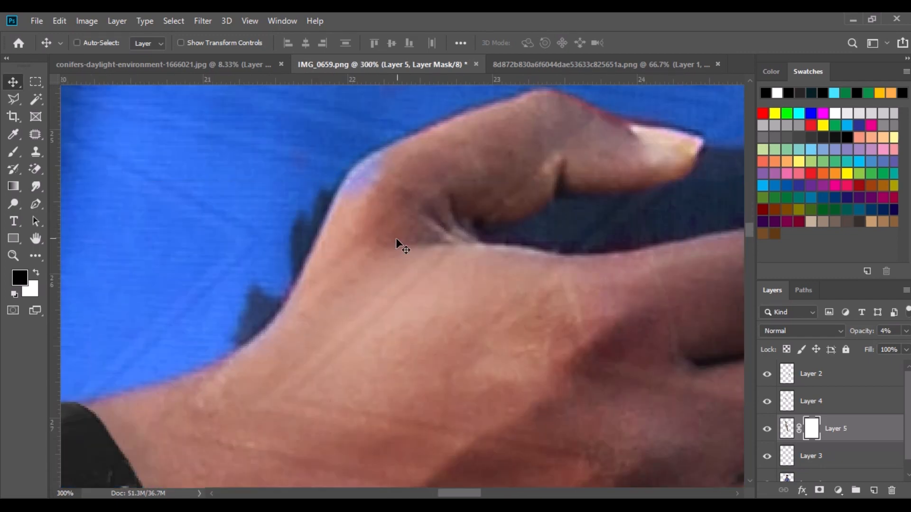
Set a 45 px black brush to 62% hardness and 100% opacity, and raise the belt layer's opacity to 26%.
key("b")
right_click(474, 281)
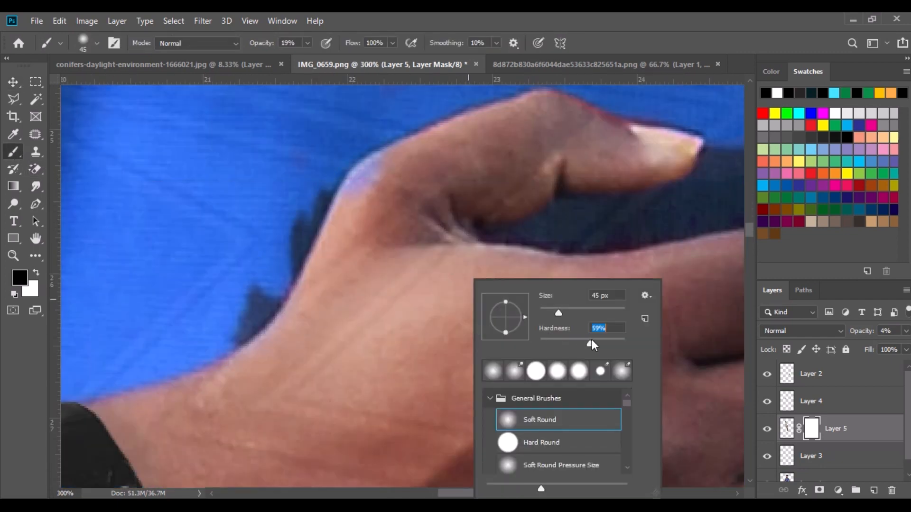
key("Return")
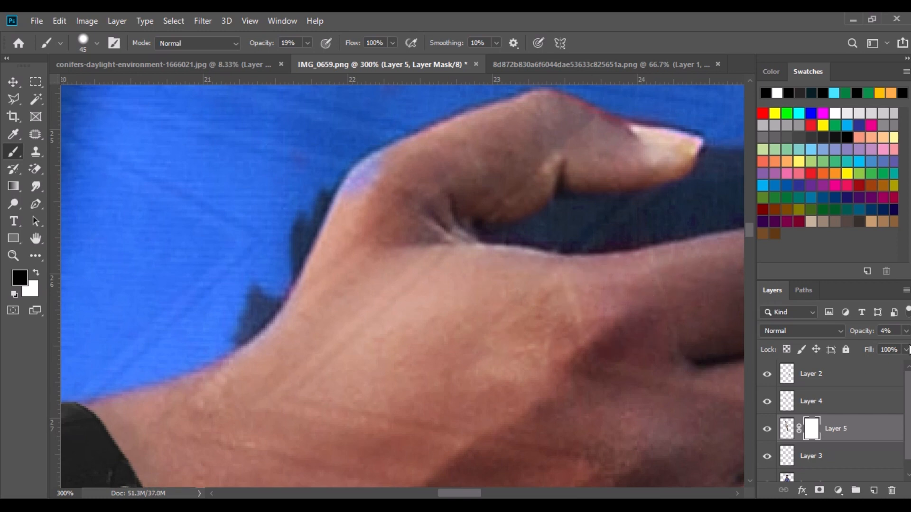
left_click_drag(872, 346, 859, 347)
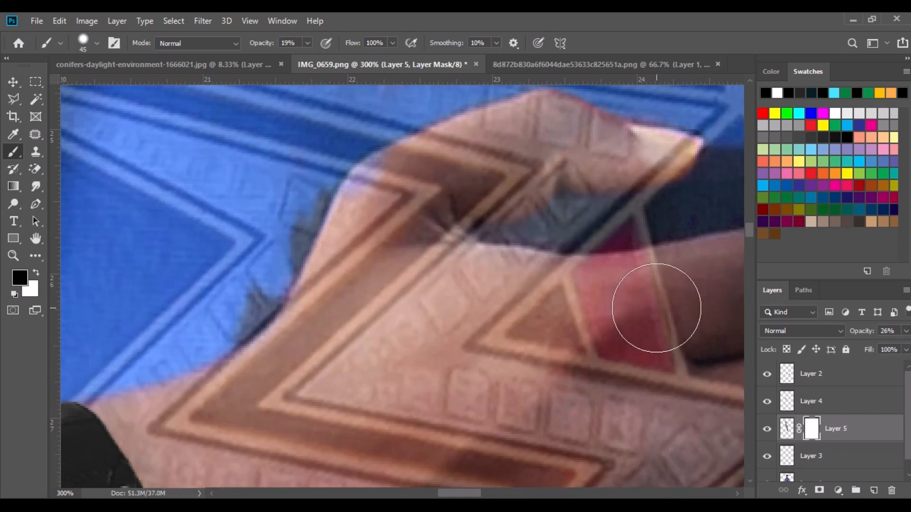
right_click(564, 311)
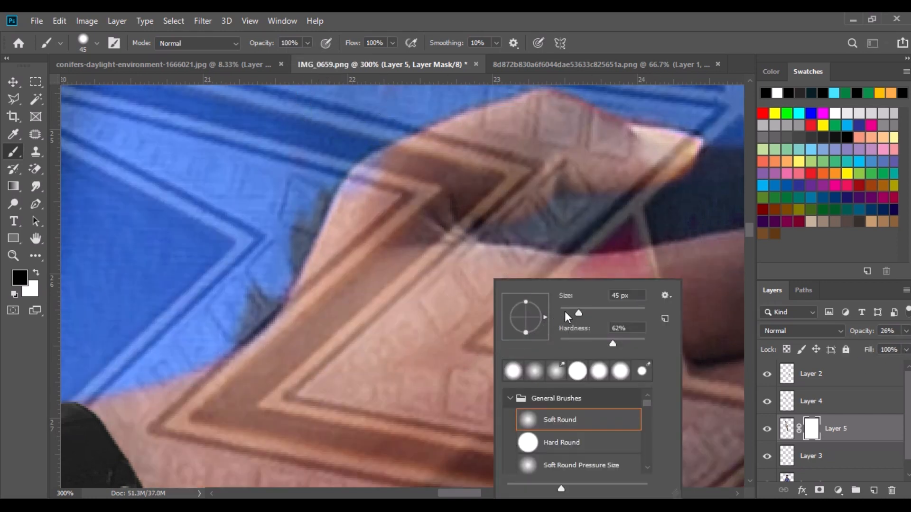
key("Return")
Paint the belt layer's mask over the bent hand, fingers and wristband to bring them in front of the belt.
mouse_move(620, 298)
left_mouse_down()
mouse_move(673, 332)
mouse_move(365, 193)
mouse_move(238, 372)
mouse_move(199, 474)
mouse_move(693, 393)
mouse_move(279, 365)
mouse_move(502, 351)
mouse_move(474, 328)
mouse_move(676, 152)
mouse_move(550, 180)
mouse_move(459, 254)
mouse_move(422, 146)
mouse_move(473, 139)
mouse_move(653, 152)
left_mouse_up()
left_click_drag(398, 233, 740, 67)
left_click_drag(569, 328, 726, 342)
left_click_drag(586, 473, 712, 370)
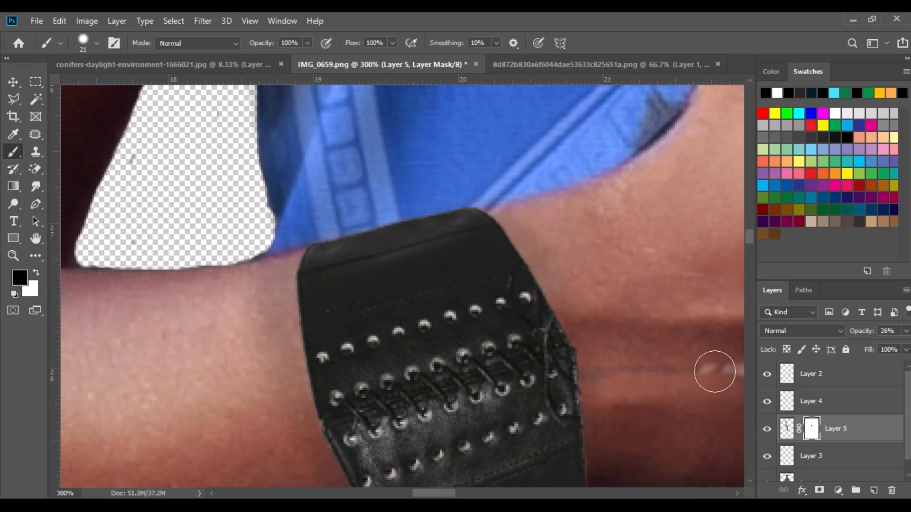
scroll(522, 394, "down", 3)
left_click_drag(357, 417, 409, 399)
scroll(700, 321, "right", 8)
mouse_move(503, 309)
left_mouse_down()
mouse_move(441, 316)
mouse_move(665, 222)
mouse_move(691, 137)
mouse_move(365, 228)
mouse_move(506, 213)
mouse_move(458, 266)
mouse_move(418, 338)
mouse_move(468, 266)
mouse_move(408, 365)
mouse_move(399, 195)
mouse_move(307, 197)
left_mouse_up()
scroll(423, 102, "up", 5)
scroll(423, 102, "right", 1)
scroll(449, 270, "up", 3)
scroll(450, 271, "left", 6)
left_click_drag(449, 270, 332, 140)
Restore the belt layer's opacity to 100% and clean up its mask around the fingers.
key("0")
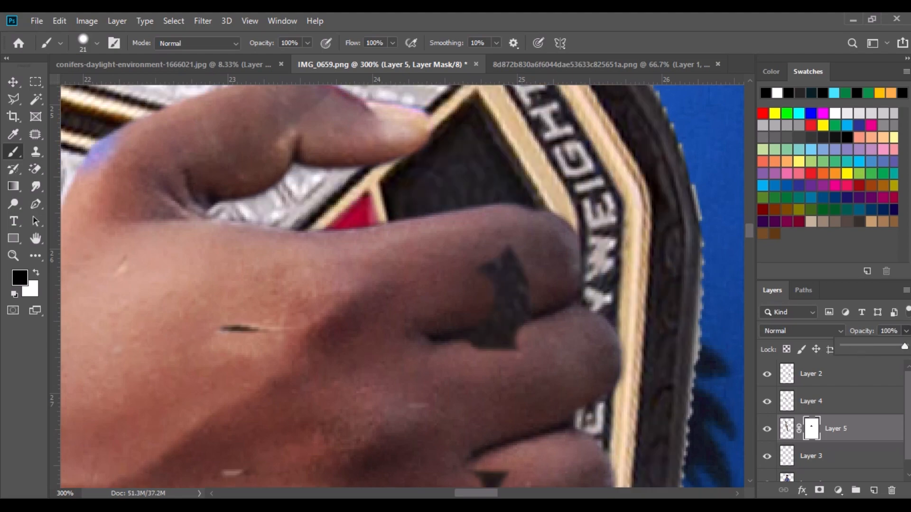
scroll(512, 284, "down", 10)
scroll(317, 286, "left", 1)
left_click_drag(647, 116, 484, 292)
key("ctrl+minus")
key("ctrl+minus")
key("ctrl+minus")
key("ctrl+minus")
key("ctrl+minus")
key("ctrl+minus")
key("ctrl+minus")
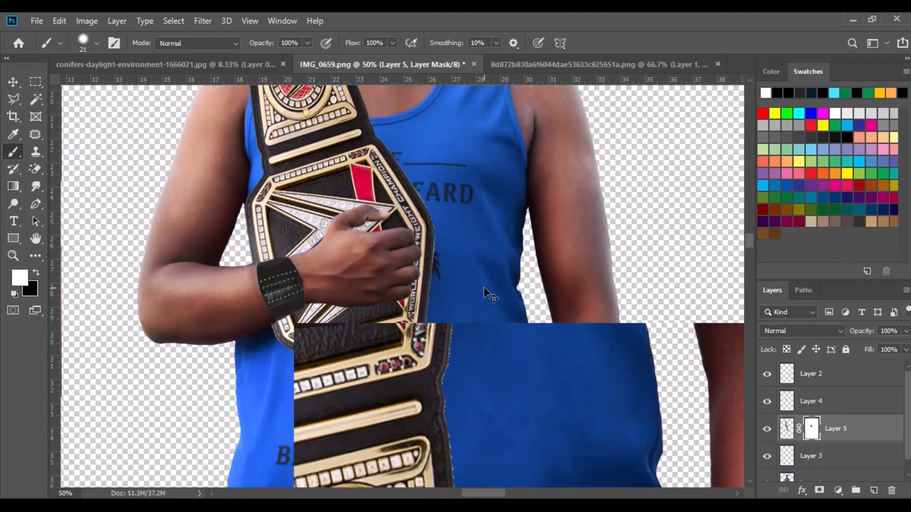
Load the man's outline from Layer 1 as a selection and invert it.
left_click(13, 82)
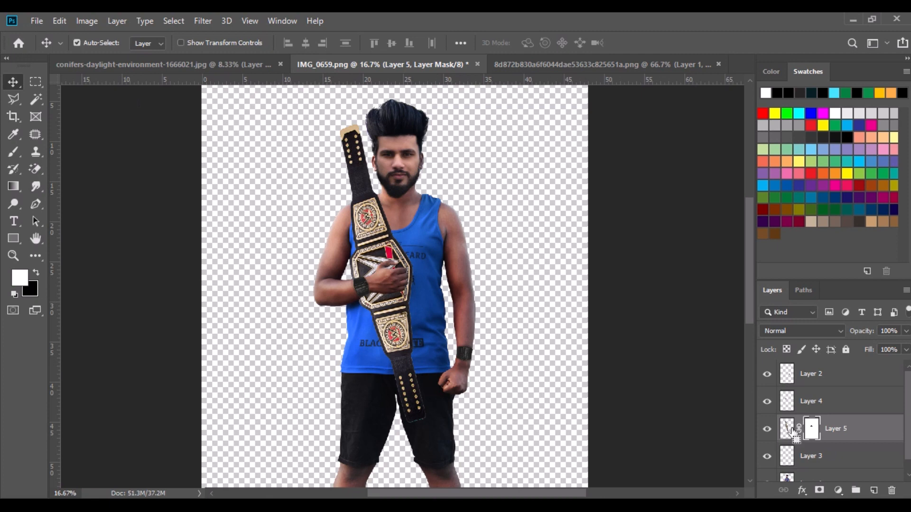
scroll(789, 456, "down", 1)
left_click(787, 468, "ctrl")
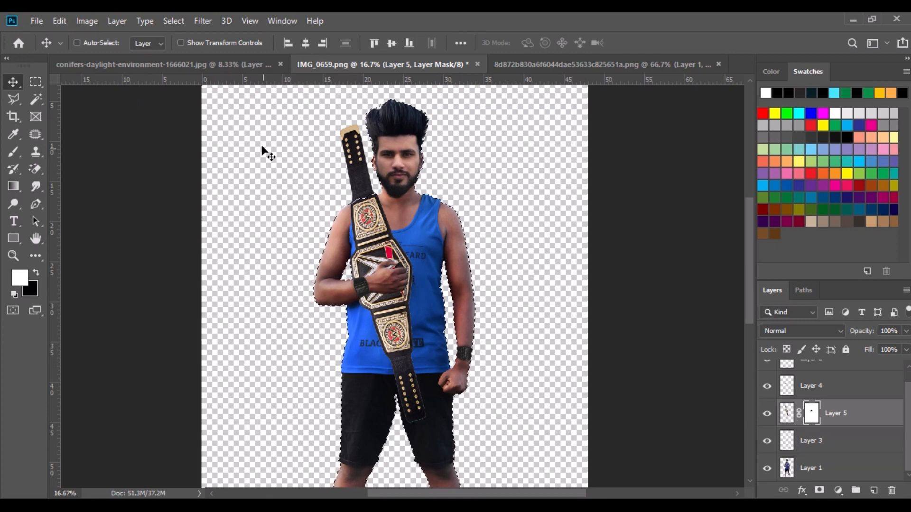
scroll(264, 152, "up", 1)
left_click(173, 21)
left_click(190, 72)
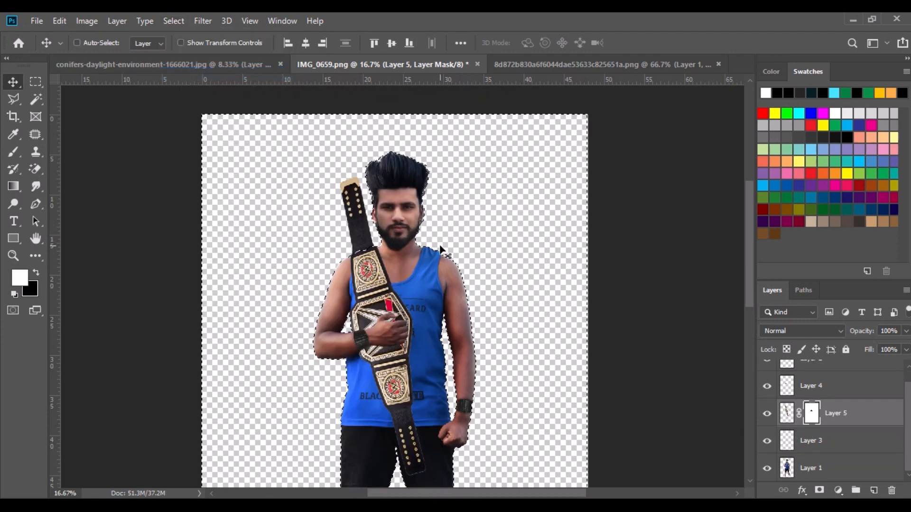
scroll(440, 245, "down", 1)
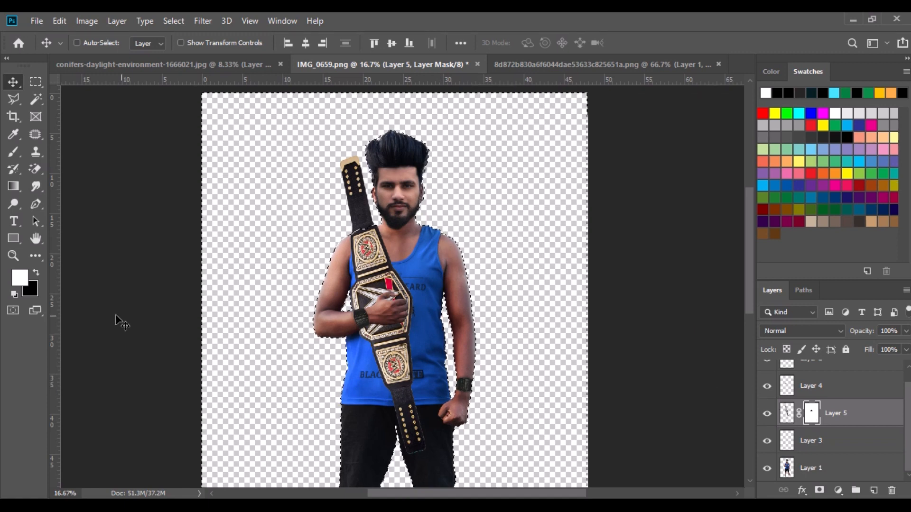
Mask out the belt strap sticking up above the shoulder with a large black brush, and clear the selection.
left_click(13, 153)
right_click(375, 215)
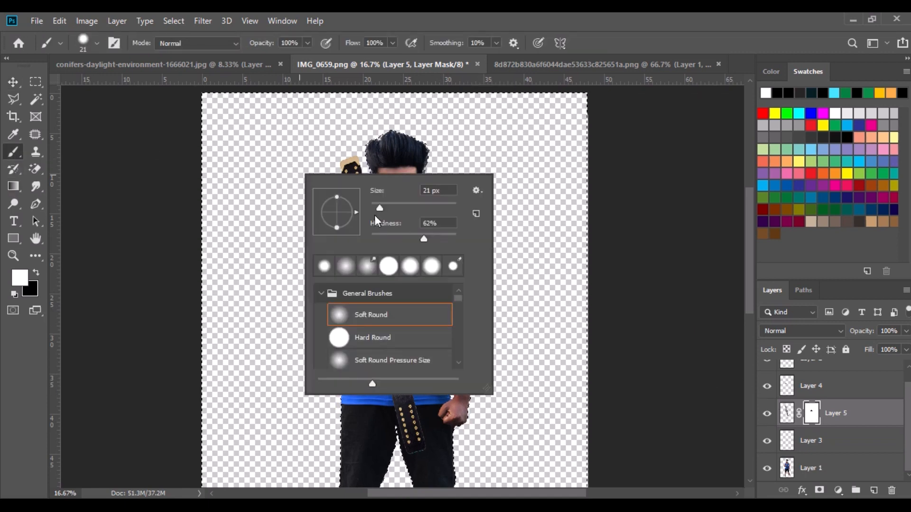
left_click(274, 175)
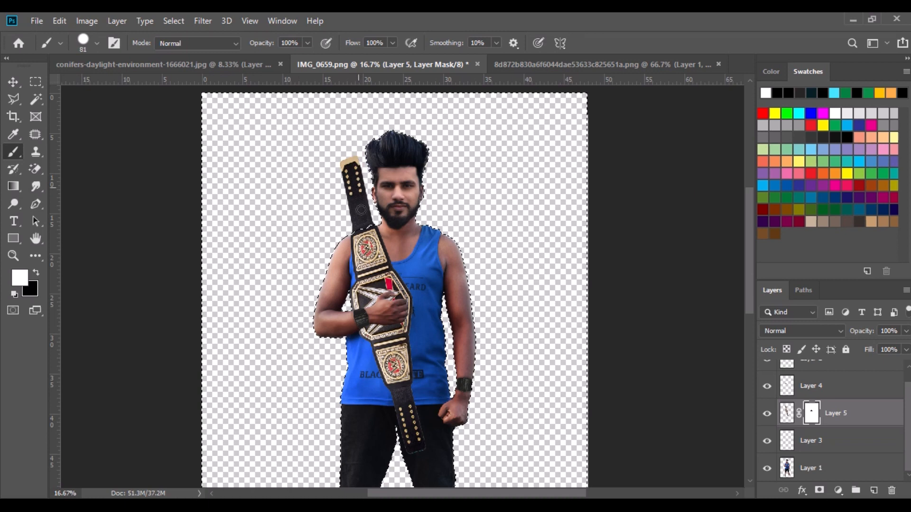
left_click(37, 274)
mouse_move(333, 200)
left_mouse_down()
mouse_move(362, 186)
mouse_move(333, 226)
left_mouse_up()
key("bracketright")
key("bracketright")
key("bracketright")
key("bracketright")
key("bracketright")
key("bracketright")
key("bracketright")
key("bracketright")
key("bracketright")
key("bracketright")
key("bracketright")
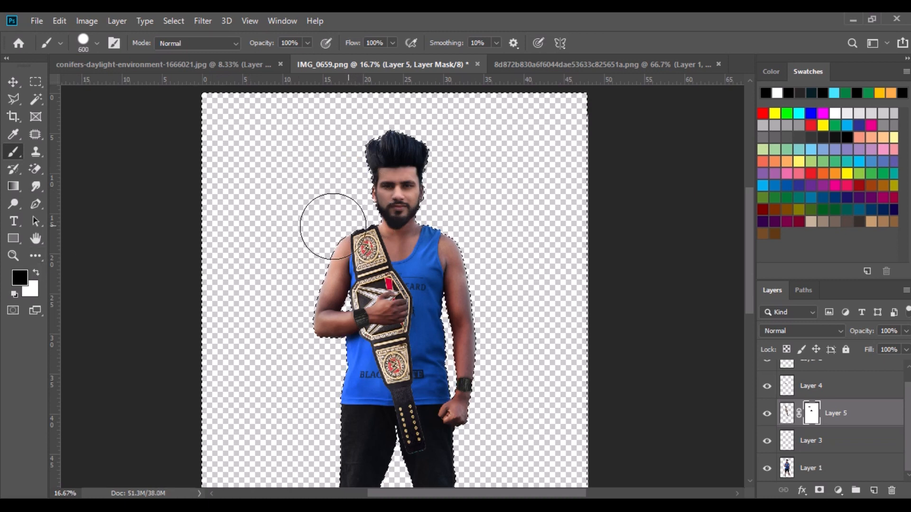
left_click(13, 81)
left_click(174, 20)
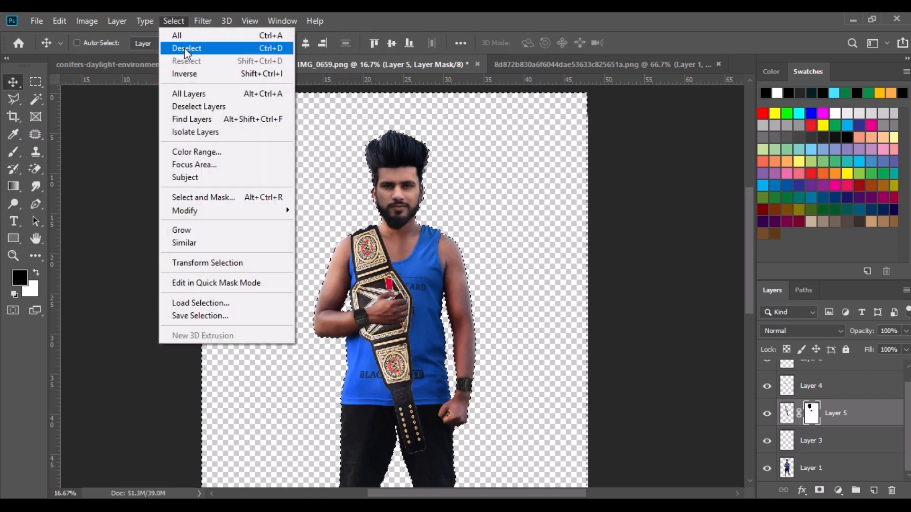
left_click(187, 47)
Load the man's outline as a selection and add a new layer directly above Layer 1.
scroll(474, 285, "down", 1)
left_click(787, 468, "ctrl")
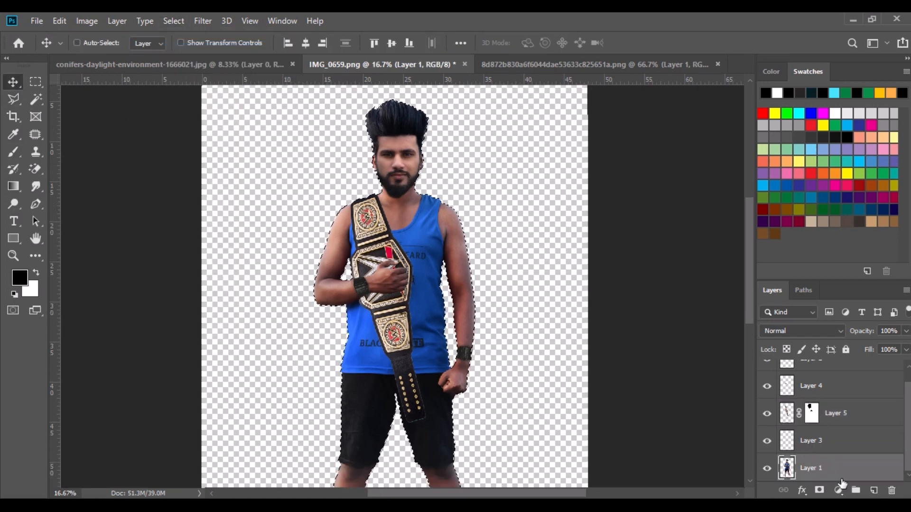
left_click(873, 490, "ctrl")
Paint a faint shadow on the shirt beside the belt's main plate with a soft 90 px black brush at 19% opacity.
left_click(12, 152)
left_click(307, 43)
right_click(402, 271)
left_click(463, 405)
key("Return")
scroll(434, 248, "up", 5)
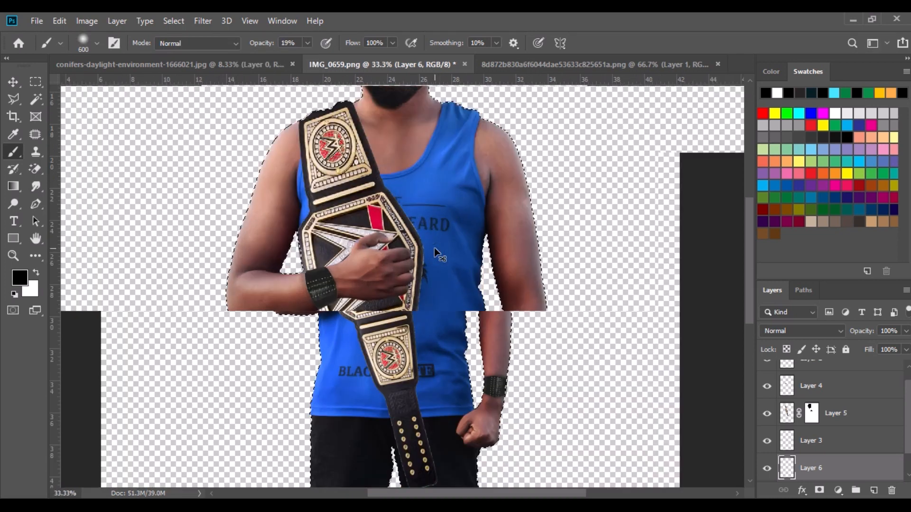
key("bracketleft")
key("bracketleft")
key("bracketleft")
key("bracketleft")
key("bracketleft")
key("bracketleft")
key("bracketleft")
key("bracketleft")
key("bracketleft")
key("bracketleft")
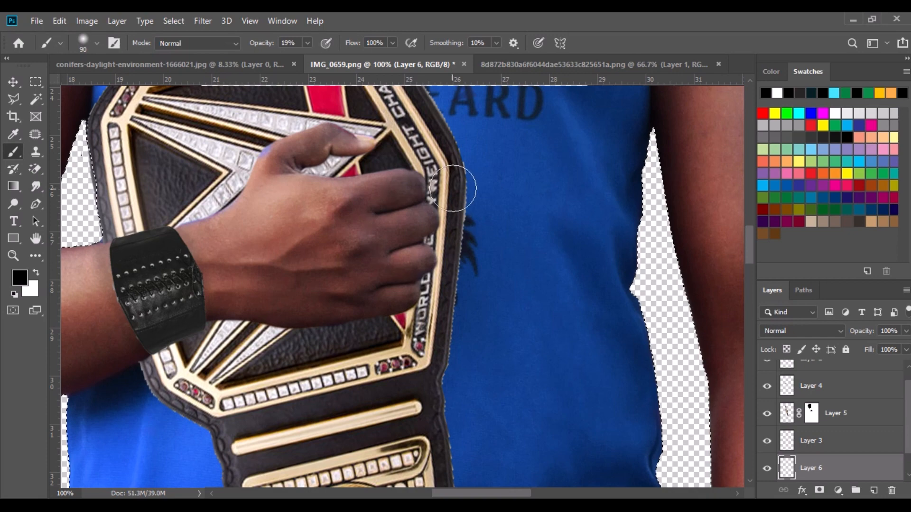
left_click_drag(449, 336, 453, 462)
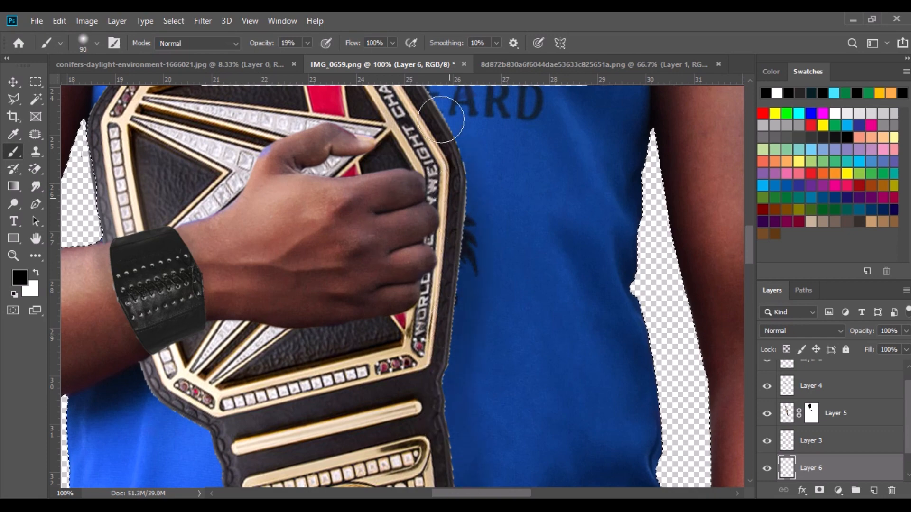
scroll(269, 176, "up", 5)
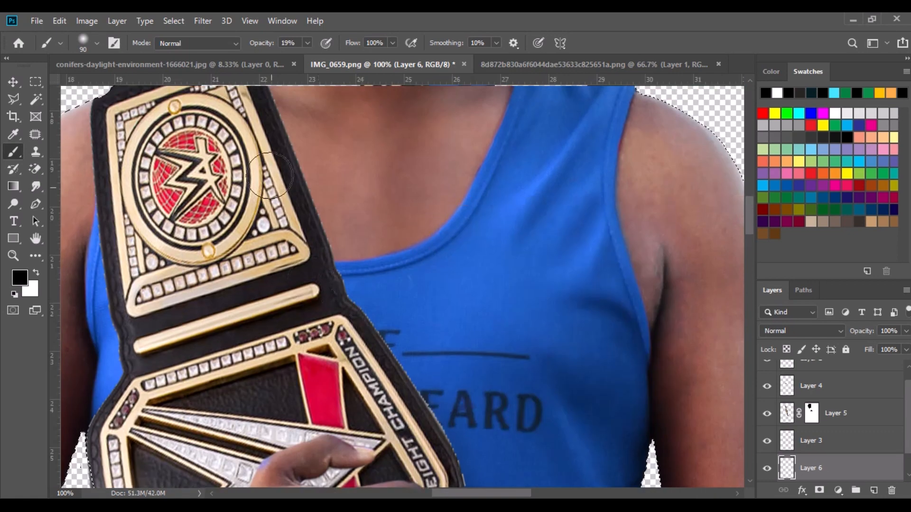
Raise the brush opacity to 30% and paint the belt's shadow onto the chest and shirt along both belt edges.
left_click(309, 44)
left_click_drag(308, 57, 314, 58)
left_click_drag(280, 135, 291, 248)
left_click_drag(261, 179, 342, 411)
mouse_move(342, 411)
left_mouse_down()
mouse_move(302, 233)
mouse_move(349, 286)
mouse_move(422, 436)
mouse_move(423, 245)
left_mouse_up()
left_click_drag(401, 428, 376, 192)
mouse_move(378, 202)
left_mouse_down()
mouse_move(394, 289)
mouse_move(397, 464)
mouse_move(397, 211)
mouse_move(403, 314)
left_mouse_up()
mouse_move(294, 310)
left_mouse_down()
mouse_move(242, 212)
mouse_move(298, 341)
left_mouse_up()
left_click_drag(313, 376, 353, 482)
mouse_move(283, 336)
left_mouse_down()
mouse_move(239, 195)
mouse_move(124, 115)
mouse_move(176, 174)
left_mouse_up()
left_click_drag(71, 190, 127, 484)
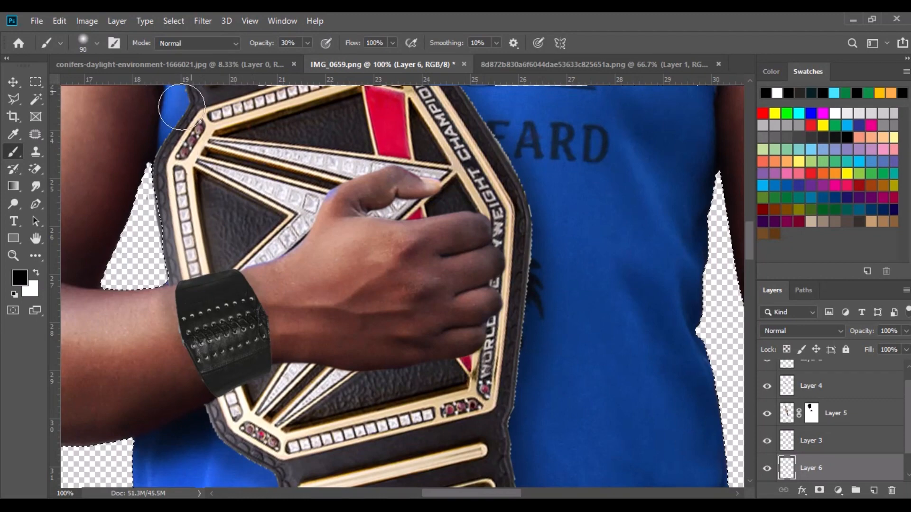
mouse_move(208, 90)
left_mouse_down()
mouse_move(202, 244)
mouse_move(183, 100)
mouse_move(191, 223)
left_mouse_up()
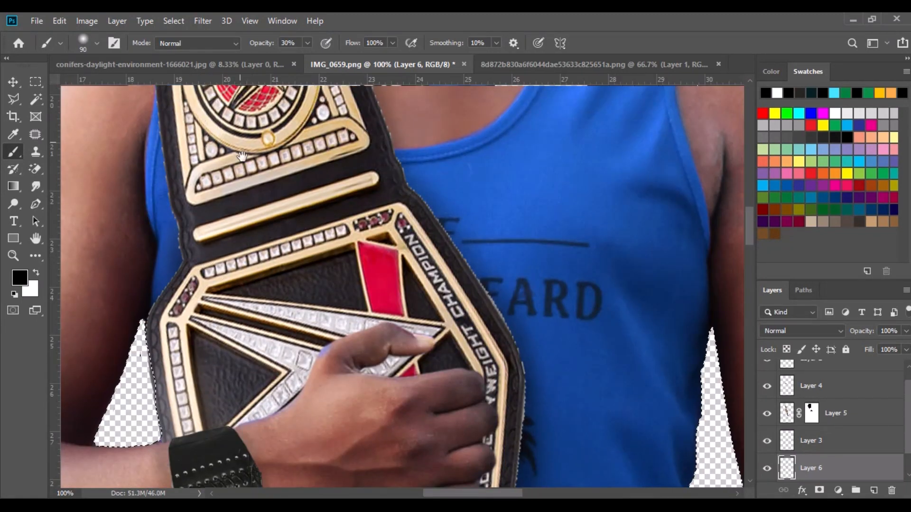
left_click_drag(241, 157, 273, 370)
left_click_drag(201, 213, 219, 396)
left_click_drag(354, 470, 372, 228)
Add a new layer clipped to the belt layer, with the belt's outline selected.
left_click(855, 419)
left_click(874, 491)
right_click(821, 419)
left_click(680, 269)
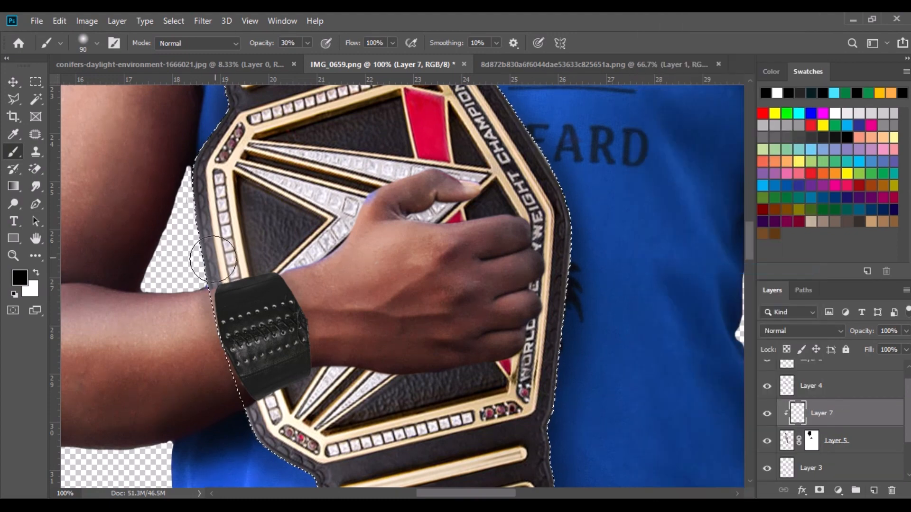
Paint soft black shading on the belt around the wristband and hand at 30% opacity, and clear the selection.
mouse_move(299, 283)
left_mouse_down()
mouse_move(359, 256)
mouse_move(433, 187)
mouse_move(299, 283)
left_mouse_up()
mouse_move(250, 397)
left_mouse_down()
mouse_move(324, 369)
mouse_move(223, 403)
mouse_move(310, 371)
mouse_move(420, 371)
mouse_move(325, 371)
mouse_move(252, 390)
mouse_move(329, 360)
mouse_move(487, 351)
mouse_move(421, 348)
mouse_move(487, 353)
mouse_move(374, 358)
mouse_move(512, 352)
mouse_move(362, 359)
mouse_move(262, 390)
mouse_move(466, 352)
mouse_move(238, 417)
mouse_move(413, 372)
mouse_move(508, 360)
mouse_move(372, 364)
mouse_move(194, 408)
mouse_move(336, 372)
mouse_move(502, 369)
mouse_move(479, 371)
left_mouse_up()
key("ctrl+minus")
key("ctrl+minus")
key("ctrl+minus")
key("ctrl+minus")
key("ctrl+minus")
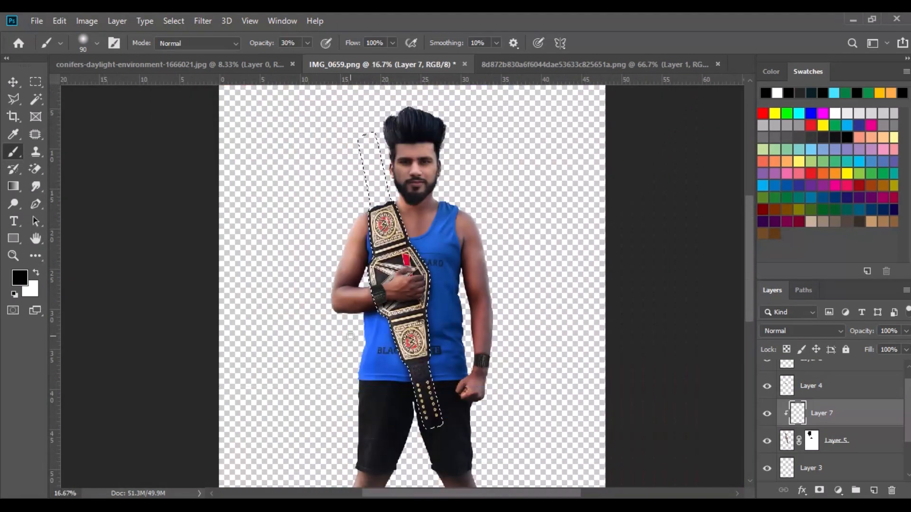
key("v")
left_click(174, 21)
left_click(181, 45)
Merge all visible layers and place the merged man centrally on the sunset background in conifers-daylight-environment-1666021.jpg.
left_click_drag(441, 322, 441, 270)
scroll(438, 269, "down", 10)
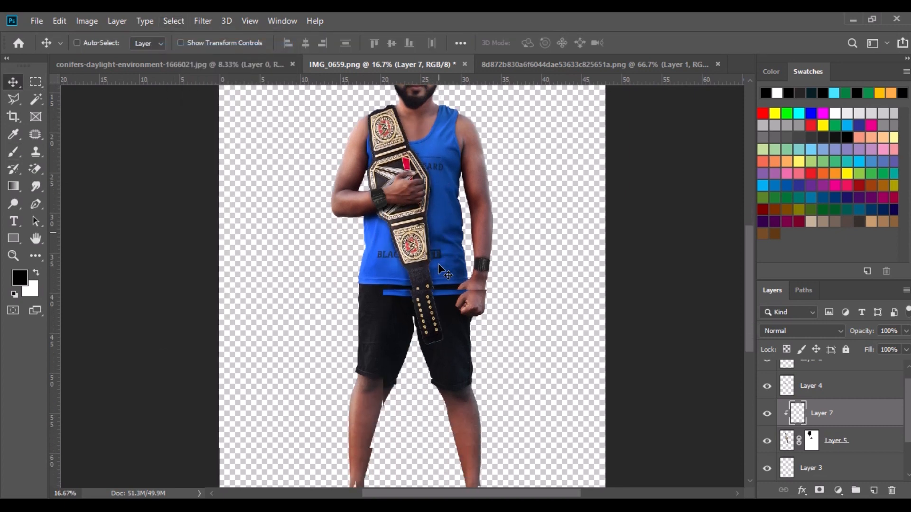
scroll(438, 269, "up", 11)
scroll(442, 269, "up", 3)
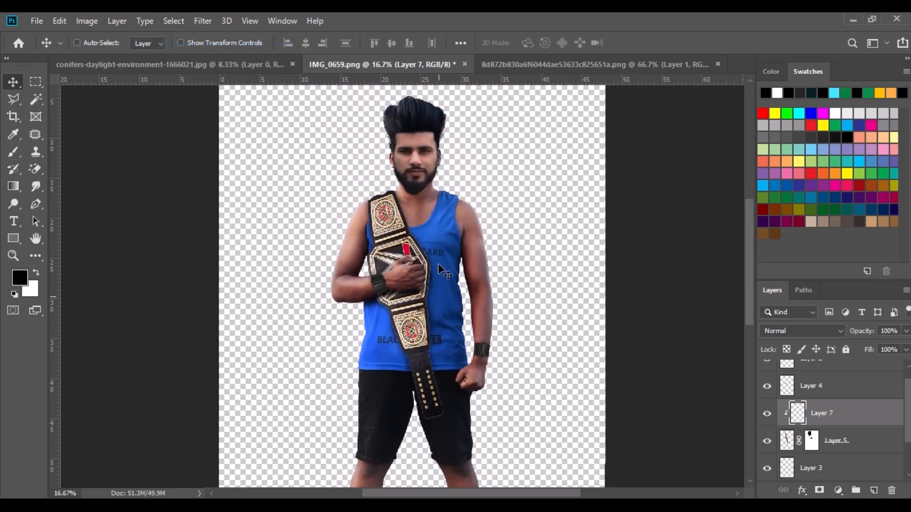
scroll(835, 390, "up", 1)
right_click(828, 374)
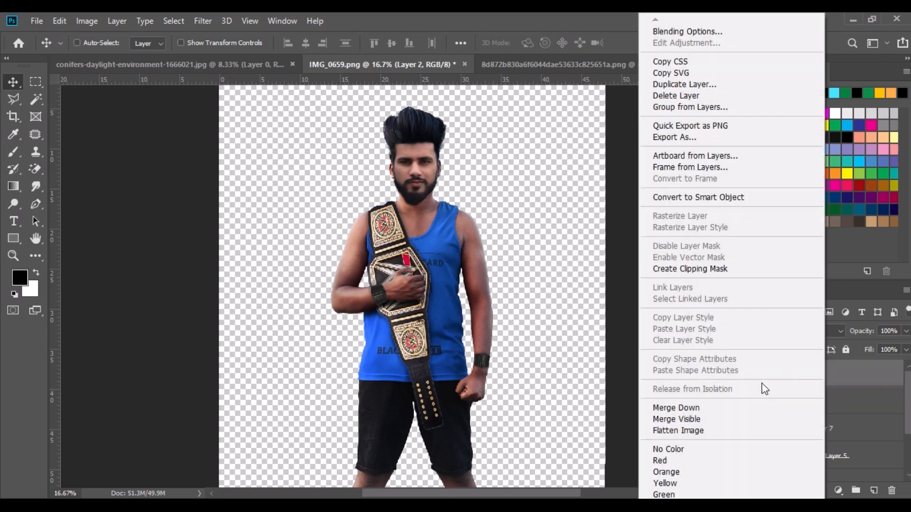
left_click(765, 419)
left_click_drag(432, 295, 409, 301)
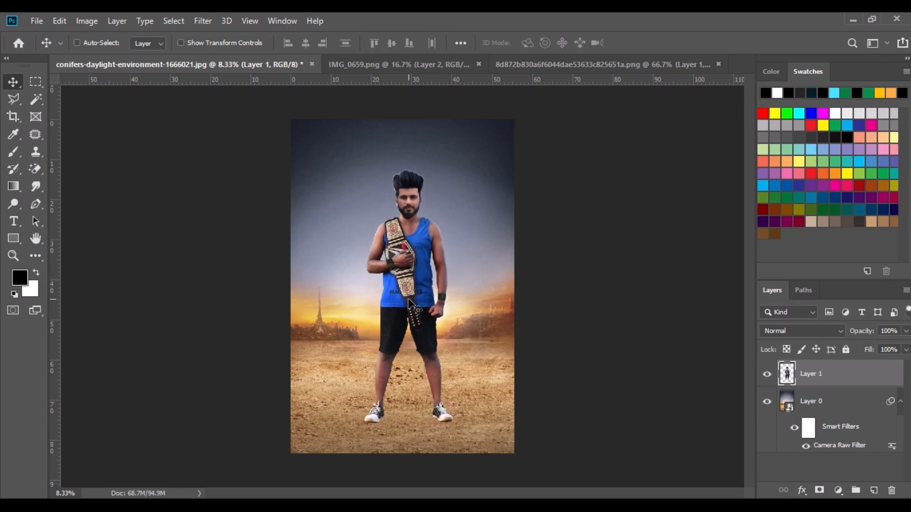
Close IMG_0659.png and the championship belt PNG.
left_click(450, 64)
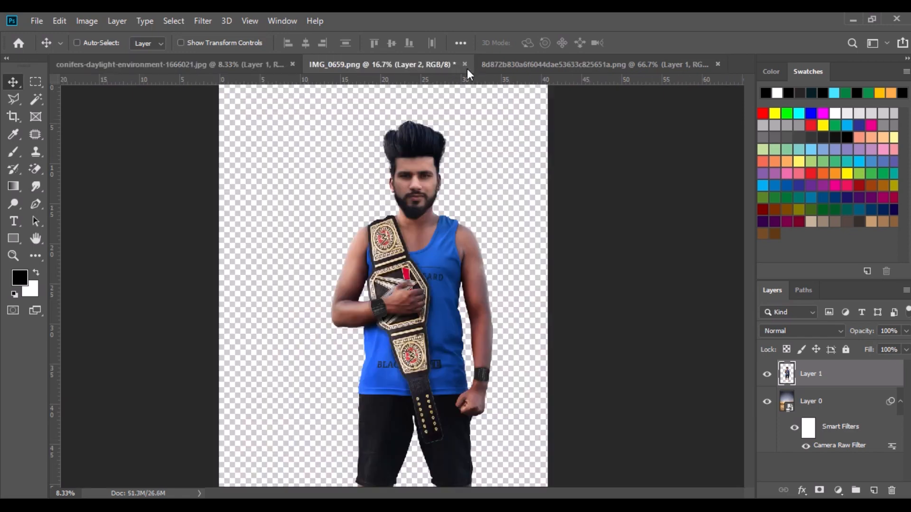
left_click(479, 65)
left_click(451, 205)
left_click(544, 66)
left_click(574, 65)
Open Eye-psd63727[1][1] (2).png and copy the eye image over the man's face in the sunset poster.
left_click(339, 505)
left_click(352, 414)
left_click_drag(295, 195, 389, 64)
left_click_drag(407, 264, 477, 462)
key("ctrl+plus")
key("ctrl+plus")
key("ctrl+plus")
key("ctrl+plus")
key("ctrl+plus")
key("ctrl+plus")
key("ctrl+plus")
key("ctrl+plus")
left_click_drag(427, 157, 455, 467)
left_click_drag(380, 299, 415, 493)
left_click_drag(417, 190, 399, 254)
Free-transform the eye image down to iris size and fit it over the man's right eye.
left_click(59, 21)
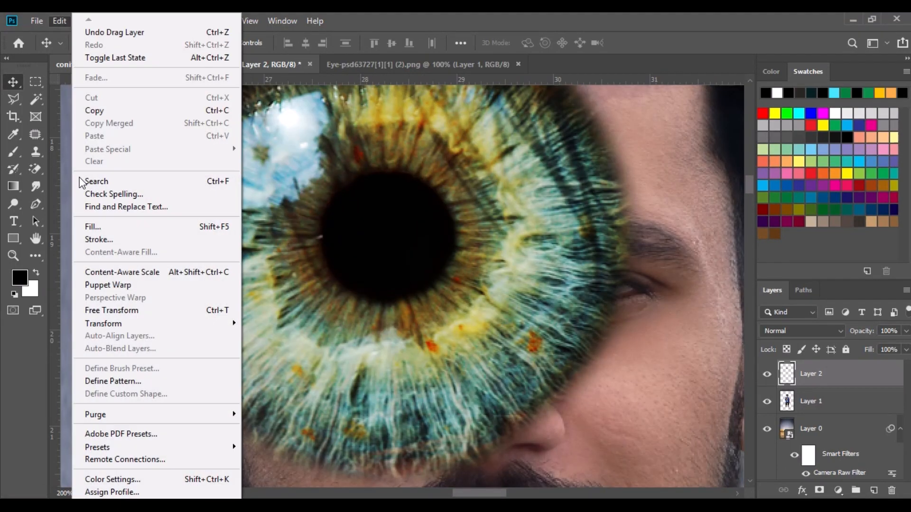
left_click(114, 310)
left_click_drag(296, 45, 236, 43)
left_click_drag(383, 228, 374, 280)
left_click(12, 81)
Duplicate the iris layer, place the copy over the man's left eye and set both iris layers to the Lighten blend mode.
left_click_drag(838, 378, 873, 491)
left_click_drag(384, 301, 593, 286)
left_click(822, 331)
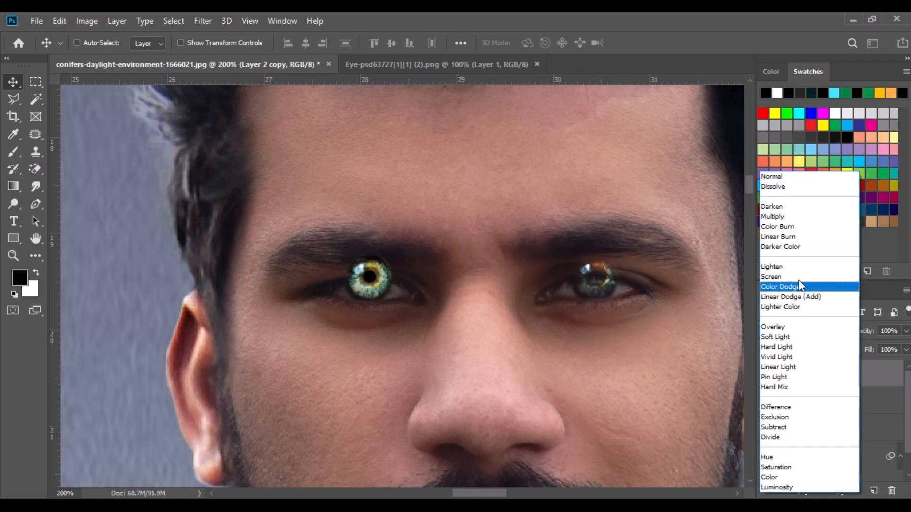
left_click(790, 267)
left_click(816, 405)
left_click(802, 331)
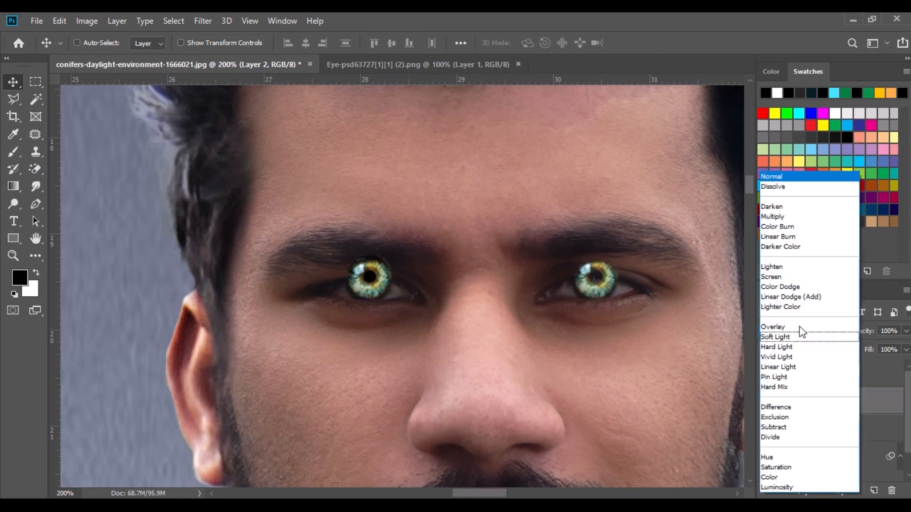
left_click(773, 267)
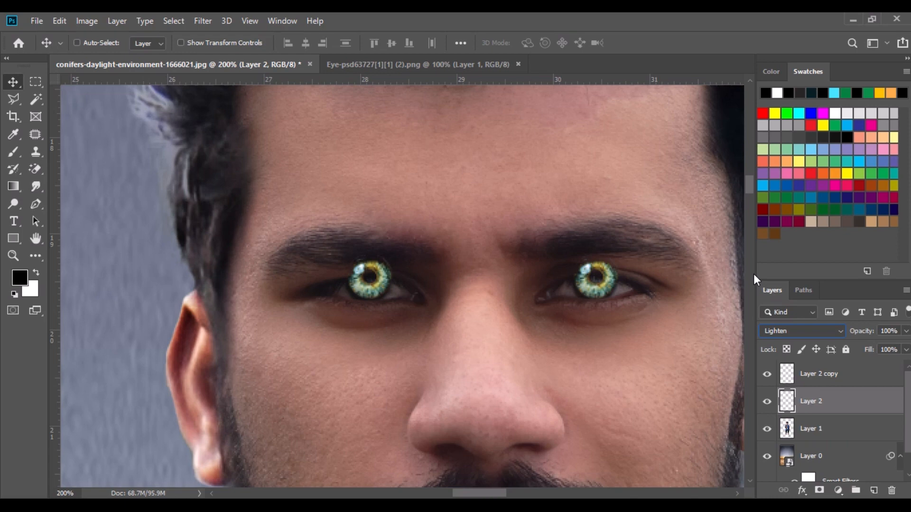
Add a mask to Layer 2 and paint out the right iris above the upper eyelid with a soft 20 px brush at 100% opacity.
scroll(357, 281, "up", 5)
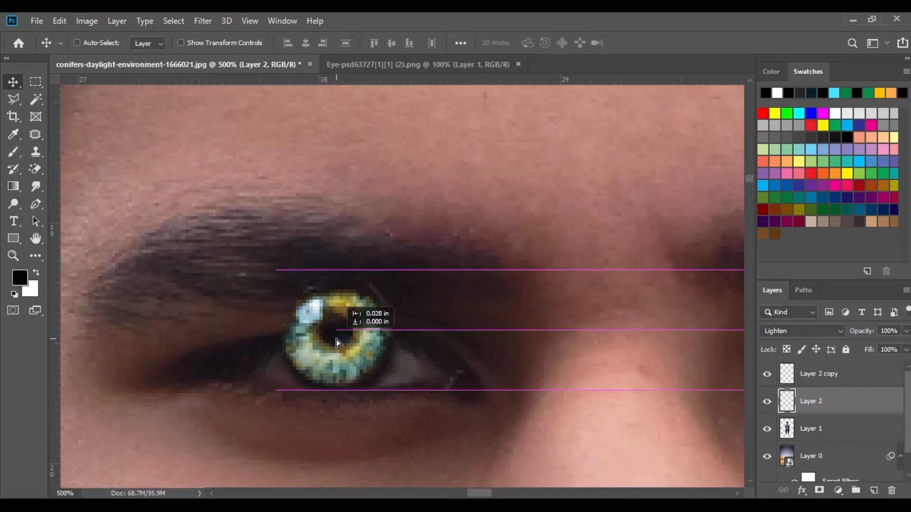
left_click(819, 491)
left_click(8, 154)
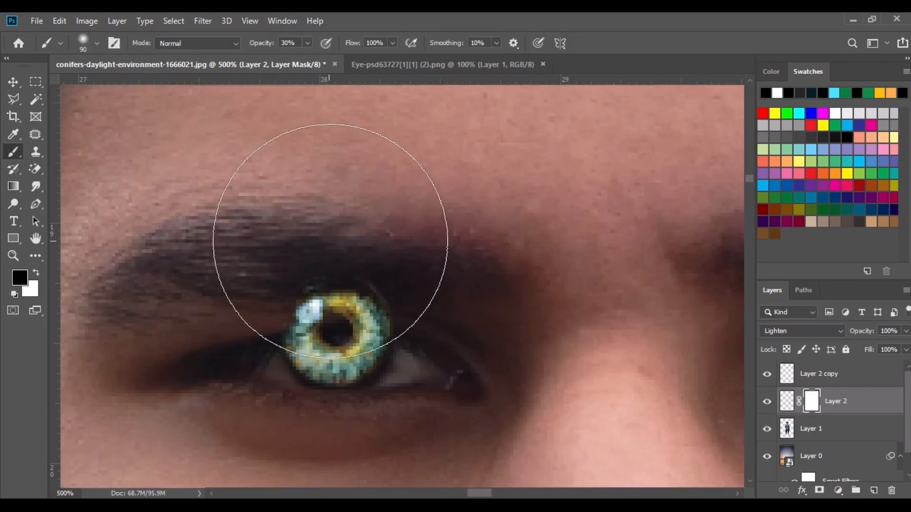
right_click(386, 234)
left_click_drag(483, 266, 464, 265)
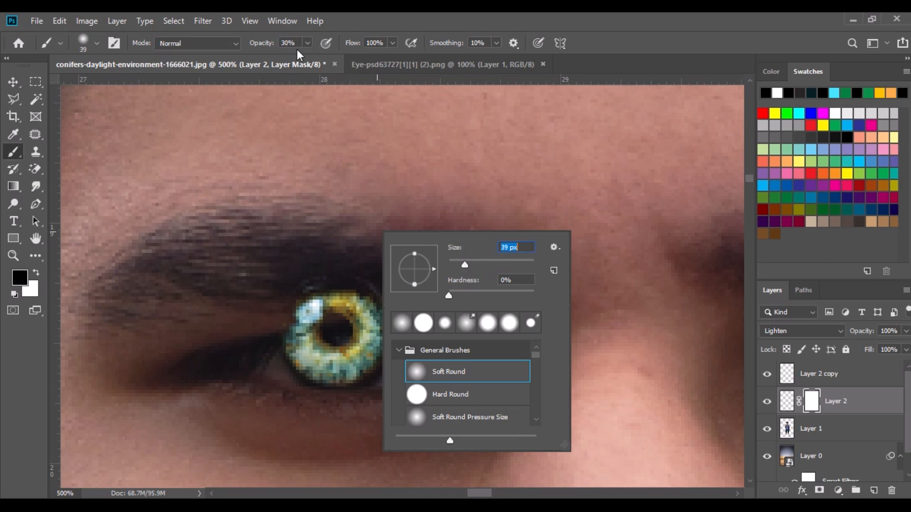
left_click(307, 43)
left_click_drag(307, 58, 352, 59)
right_click(374, 187)
left_click_drag(453, 219, 442, 218)
mouse_move(272, 280)
left_mouse_down()
mouse_move(283, 296)
mouse_move(401, 290)
mouse_move(304, 298)
mouse_move(306, 306)
mouse_move(412, 302)
left_mouse_up()
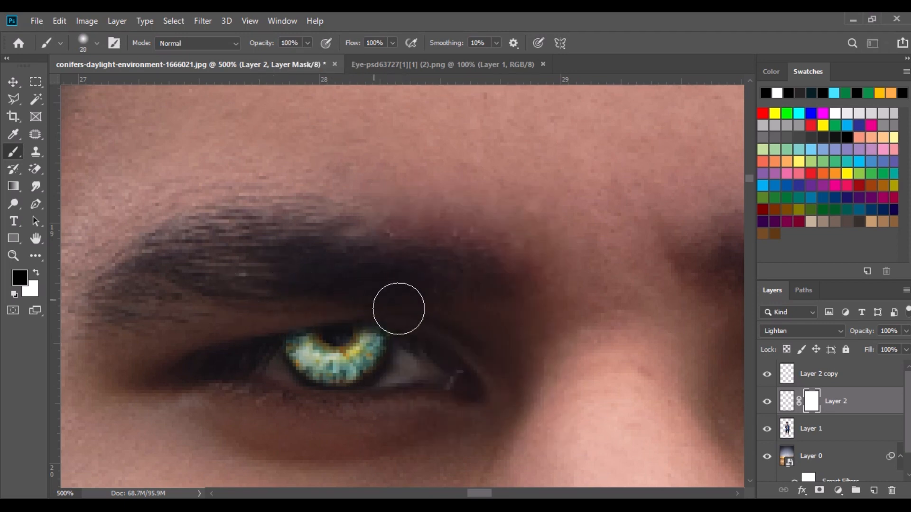
Add a mask to Layer 2 copy and paint out the part of the left iris that overlaps the upper eyelid.
left_click_drag(516, 355, 65, 275)
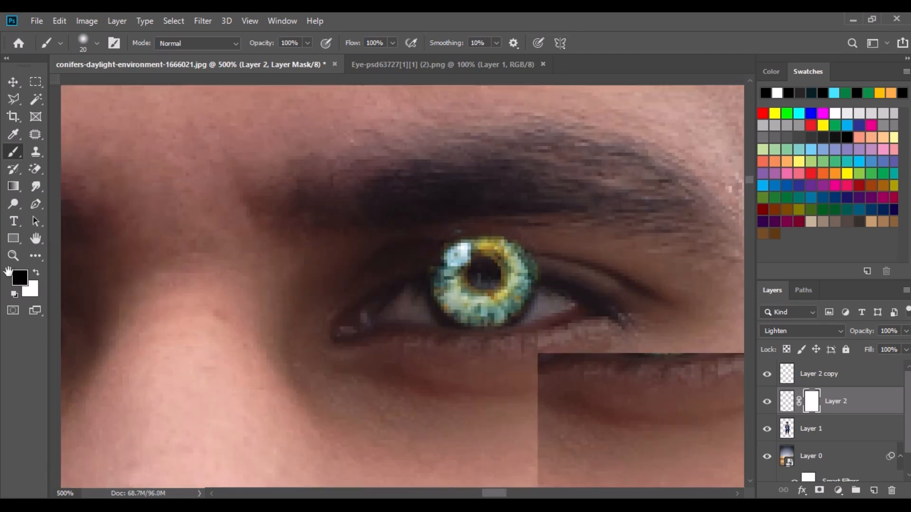
left_click(823, 375)
left_click(819, 491)
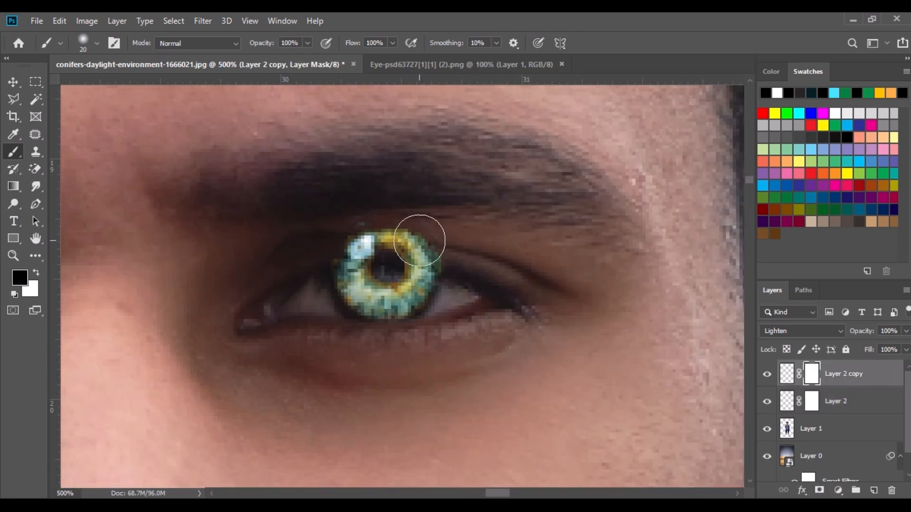
mouse_move(332, 227)
left_mouse_down()
mouse_move(475, 248)
mouse_move(289, 244)
left_mouse_up()
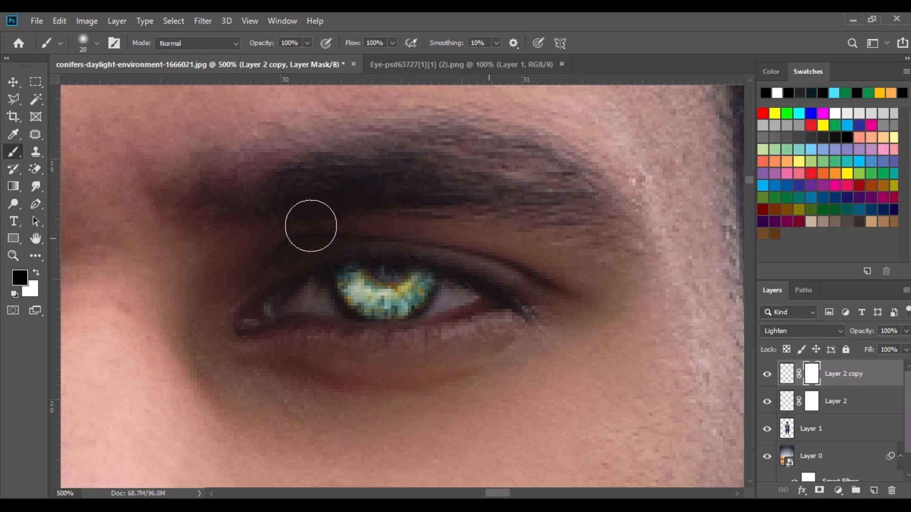
Free-transform the left iris on Layer 2 copy to reduce its height from the top edge.
scroll(375, 214, "down", 10)
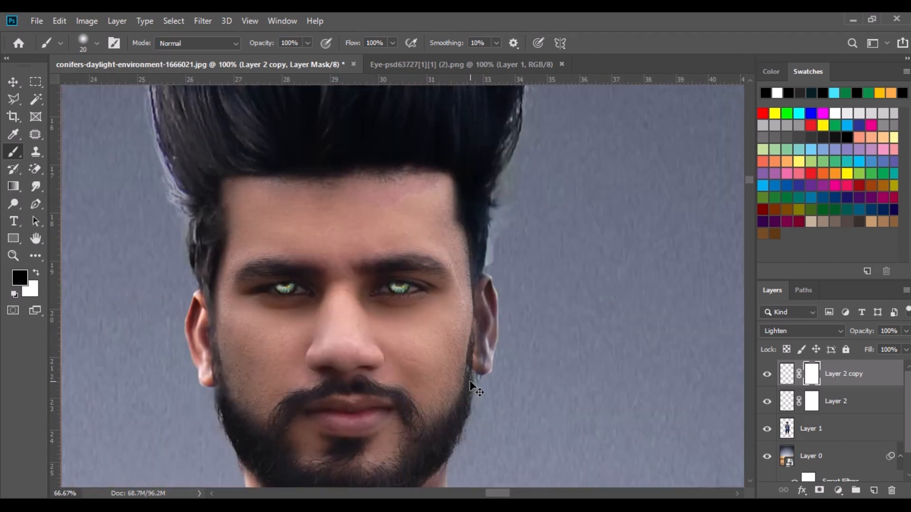
scroll(396, 287, "up", 6)
left_click(57, 21)
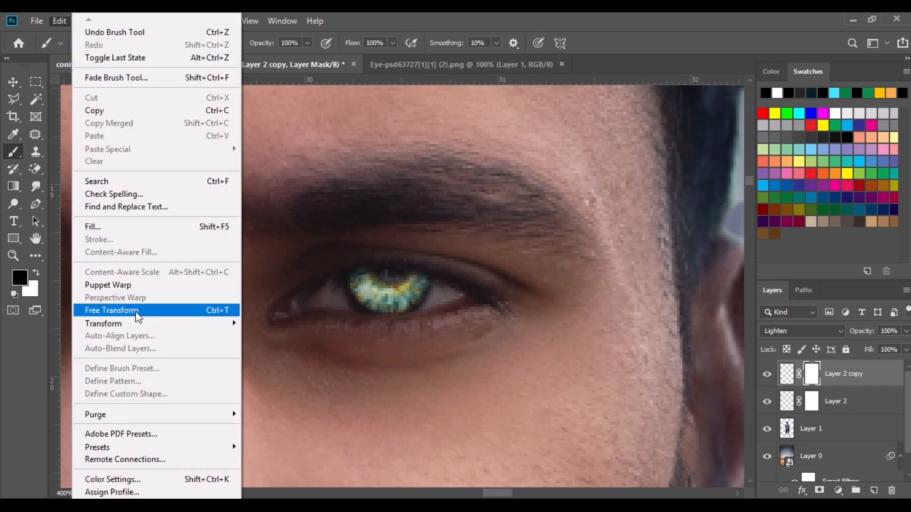
left_click(87, 310)
left_click_drag(390, 221, 384, 241)
key("Return")
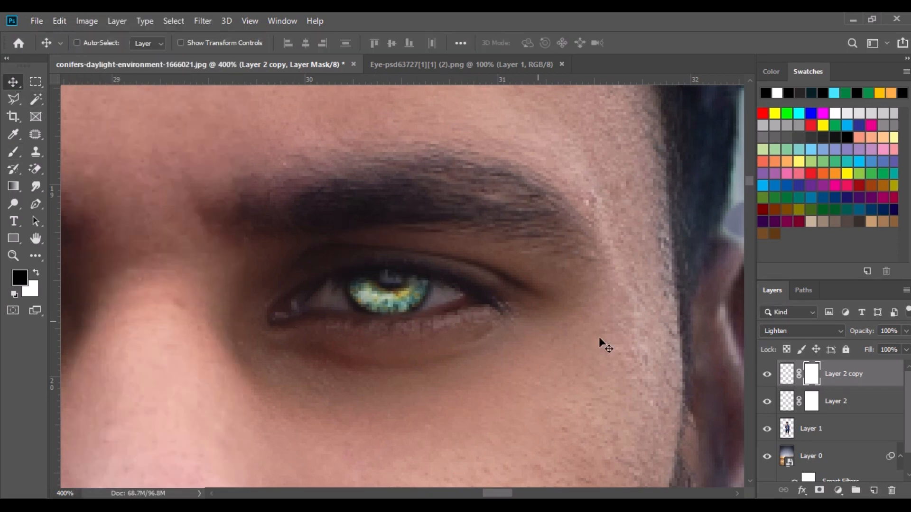
Free-transform the right iris on Layer 2 to about 78% height and nudge it slightly down and sideways into the eye.
left_click(834, 401)
scroll(508, 311, "left", 5)
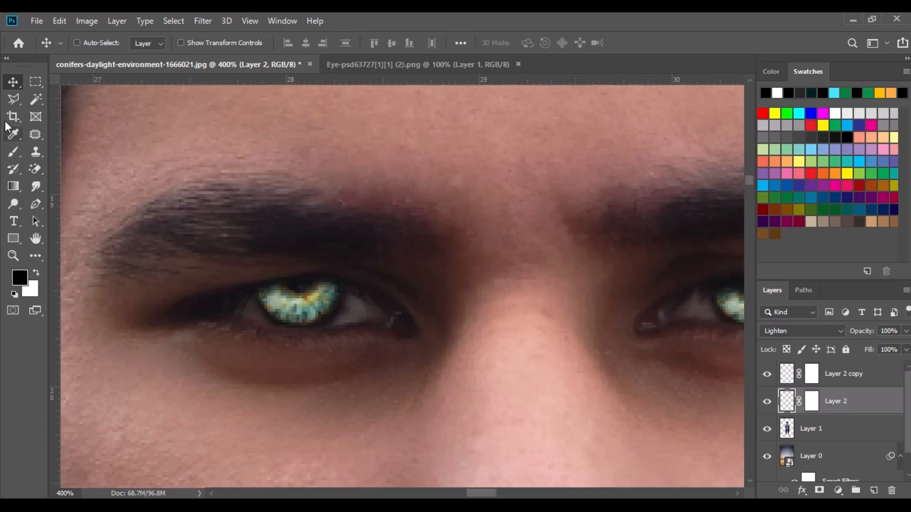
left_click(56, 23)
left_click(115, 308)
left_click_drag(300, 231, 300, 250)
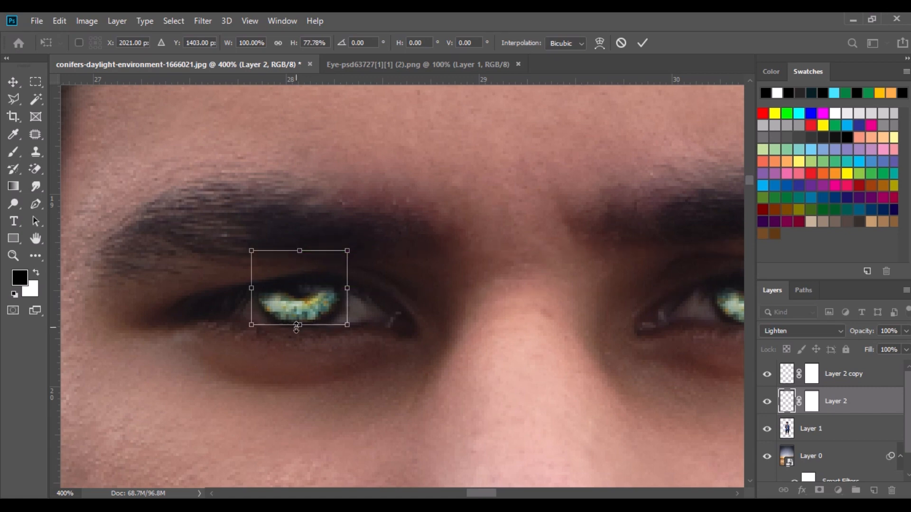
key("Down")
key("Down")
key("Right")
left_click(14, 82)
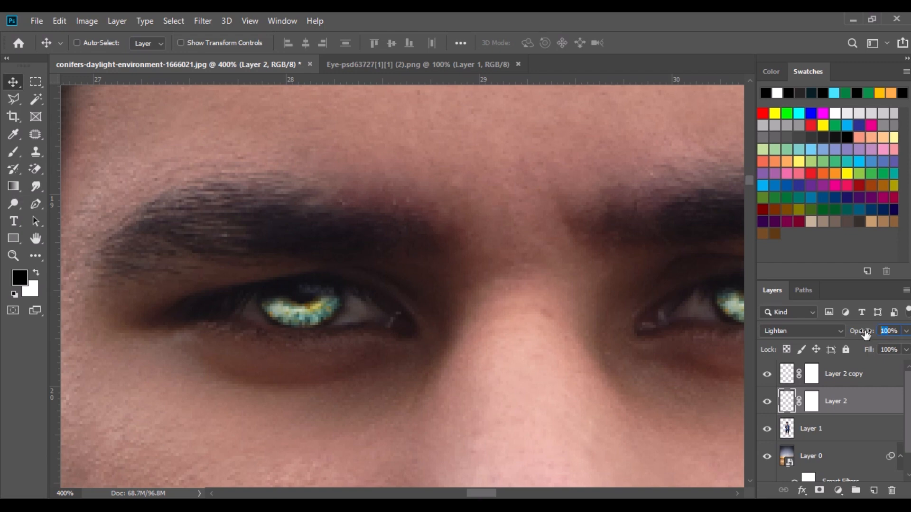
Lower the opacity of both iris layers to 40%.
left_click_drag(866, 334, 755, 355)
left_click(837, 373)
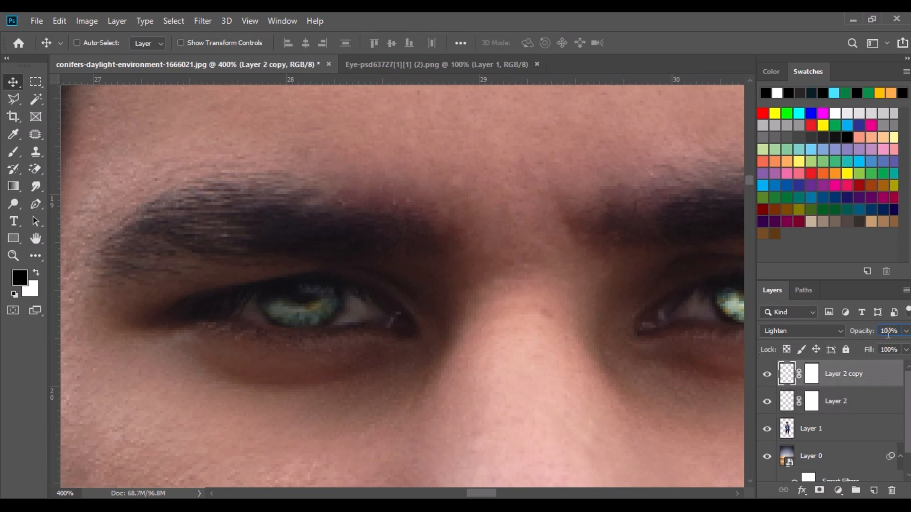
Restore the upper part of the right iris by painting white on Layer 2's mask with a soft 10 px brush.
left_click(13, 153)
right_click(326, 299)
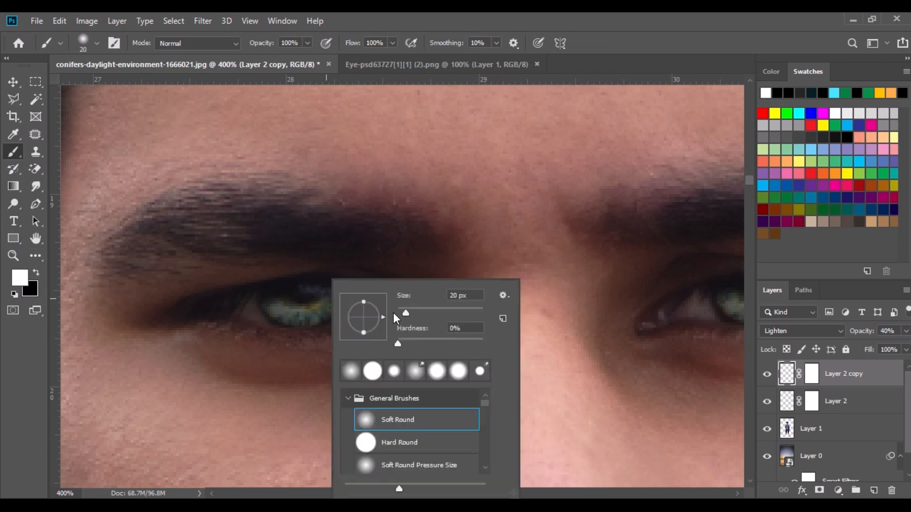
left_click(402, 311)
left_click(265, 298)
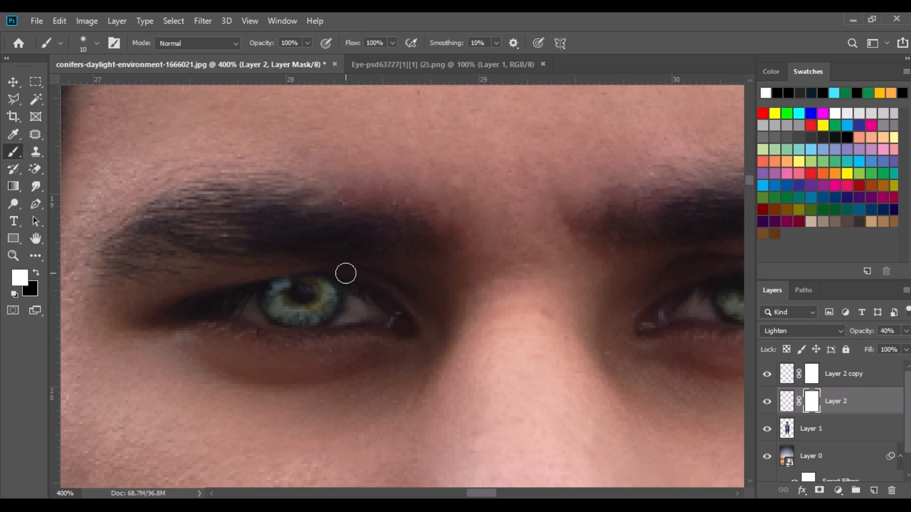
Touch up the mask of Layer 2 copy with the 10 px brush so the left iris's upper part shows under the eyelid.
scroll(545, 307, "right", 5)
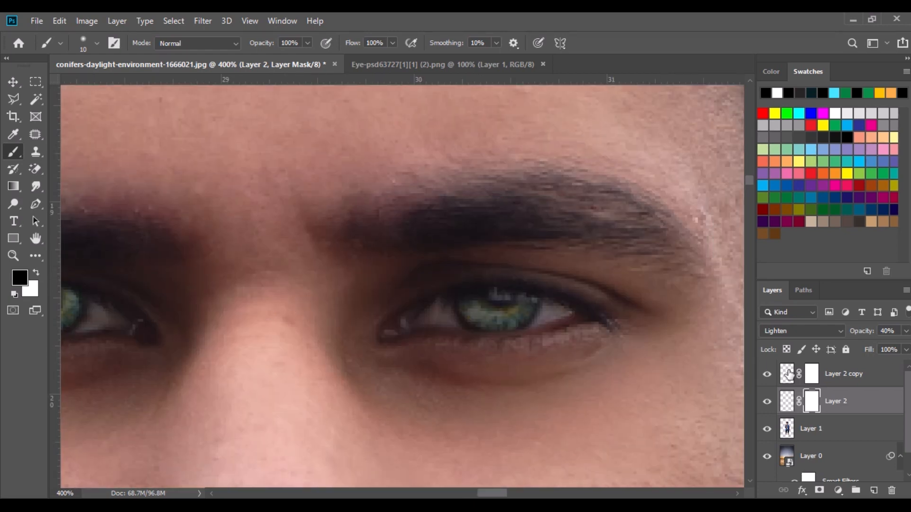
key("alt+bracketright")
key("z")
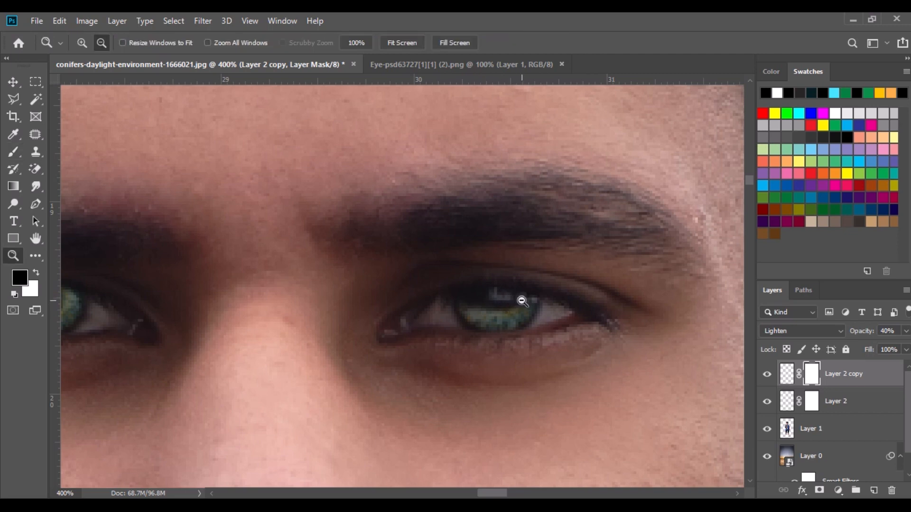
key("b")
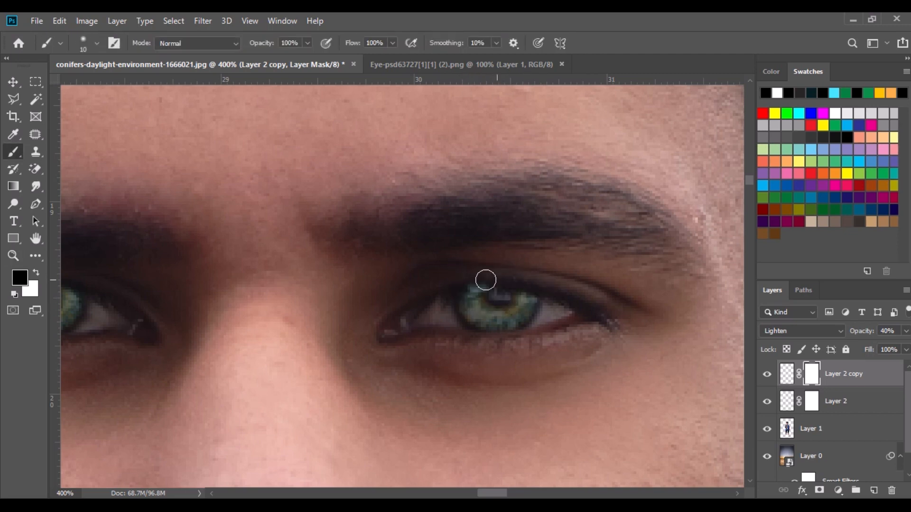
Merge the two iris layers and the man's layer into one layer, keeping the sunset background separate.
scroll(453, 299, "down", 11)
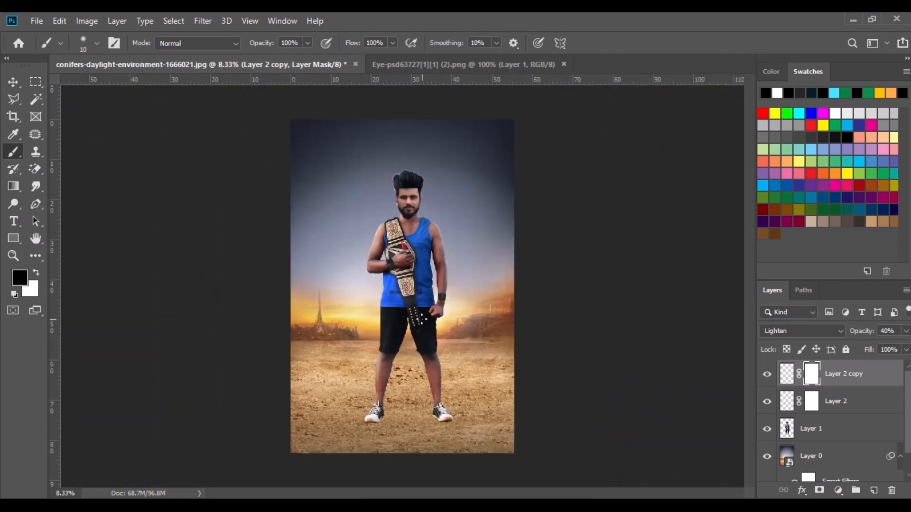
left_click(12, 83)
left_click(830, 410, "shift")
left_click(827, 438, "shift")
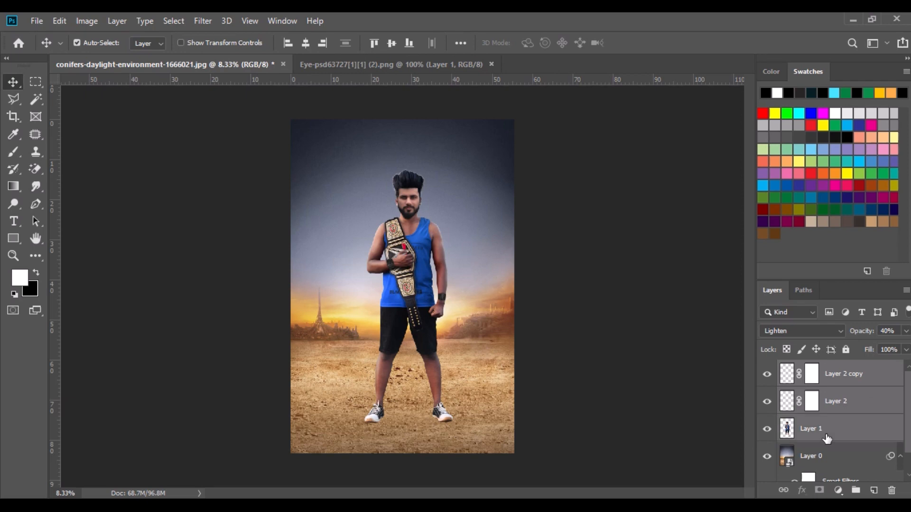
left_click(767, 456)
right_click(836, 396)
left_click(699, 406)
left_click(767, 402)
left_click_drag(426, 313, 426, 313)
Duplicate the merged man layer and turn the lower copy black with Hue/Saturation by reducing Lightness to its minimum.
left_click_drag(828, 374, 874, 491)
left_click(816, 402)
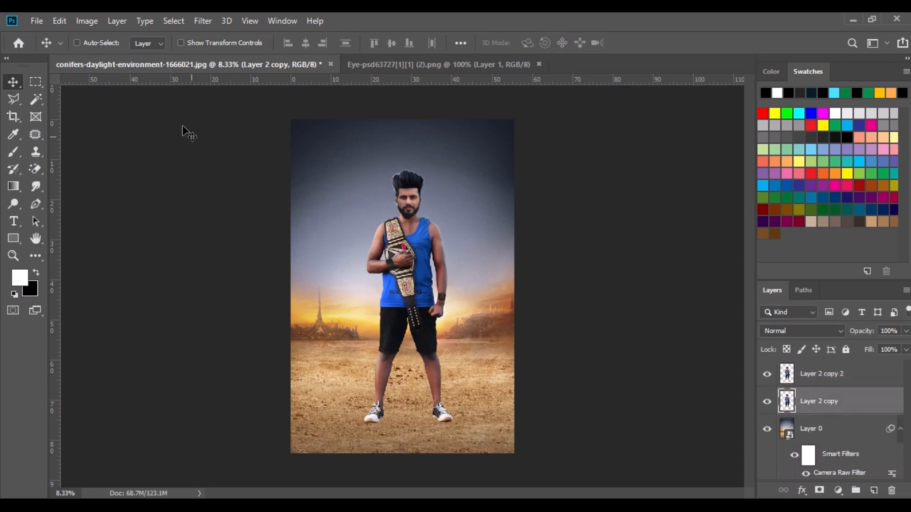
left_click(87, 21)
mouse_move(109, 55)
left_click(284, 127)
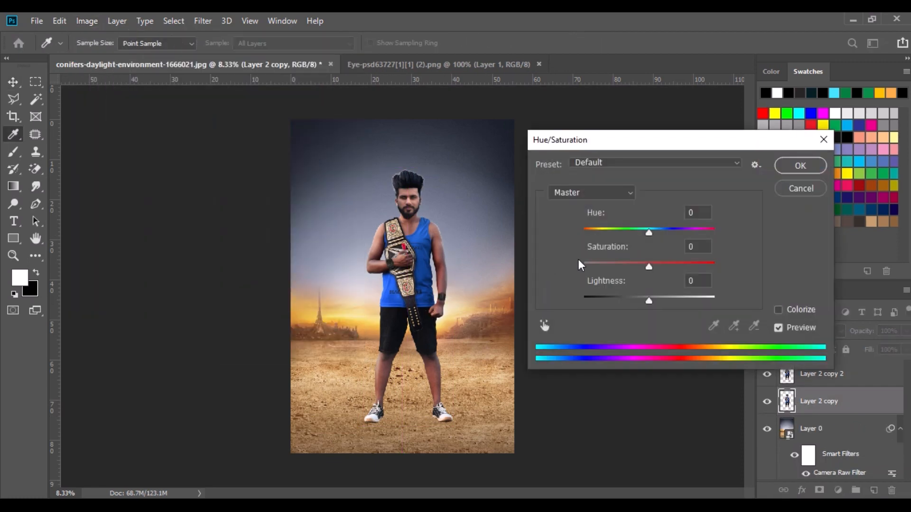
left_click_drag(648, 300, 574, 302)
left_click(801, 166)
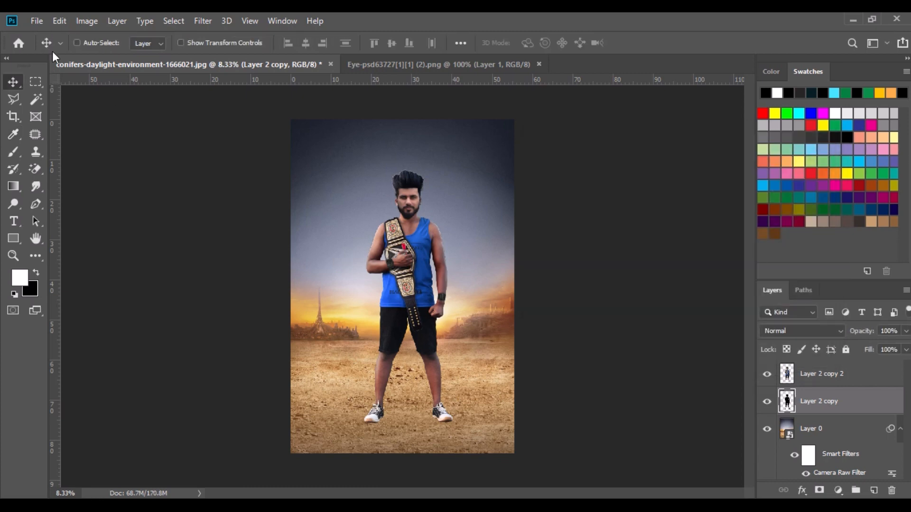
Free-transform the black copy into a slanted cast shadow on the ground behind the man.
left_click(60, 21)
left_click(115, 307)
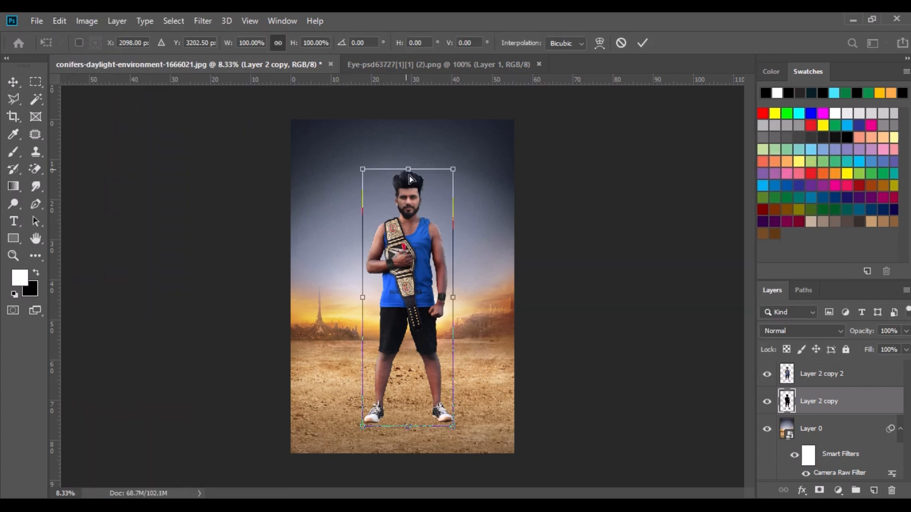
left_click_drag(408, 170, 493, 361)
left_click(12, 84)
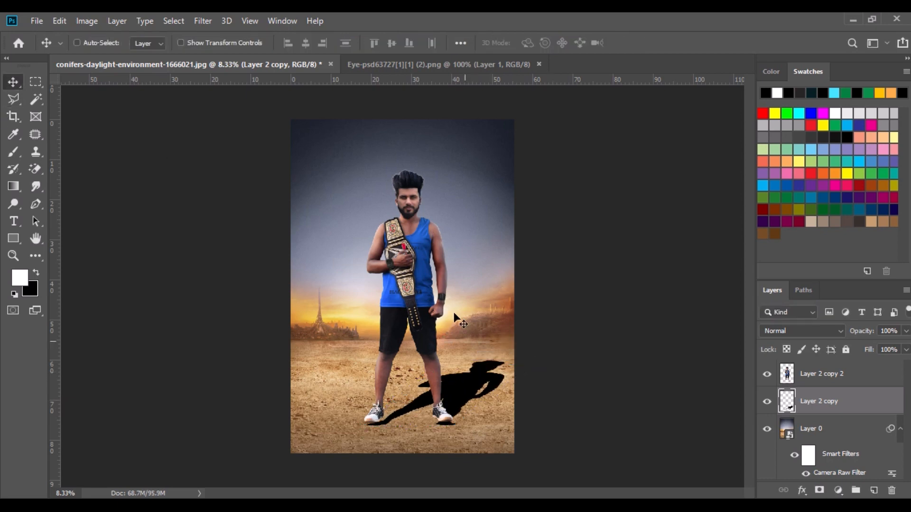
Nudge the shadow slightly up and left so it meets the man's shoes.
key("Up")
key("Up")
key("Up")
key("Up")
key("Up")
key("Up")
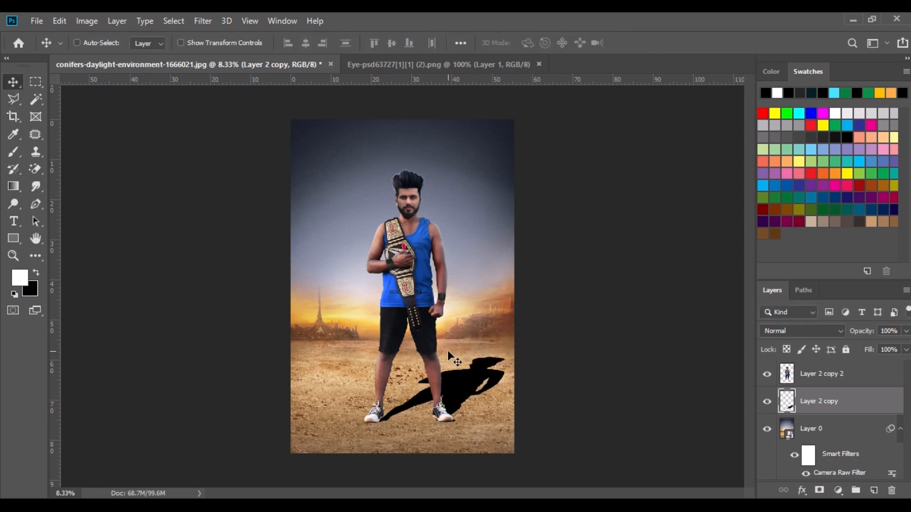
key("Left")
key("Left")
key("Left")
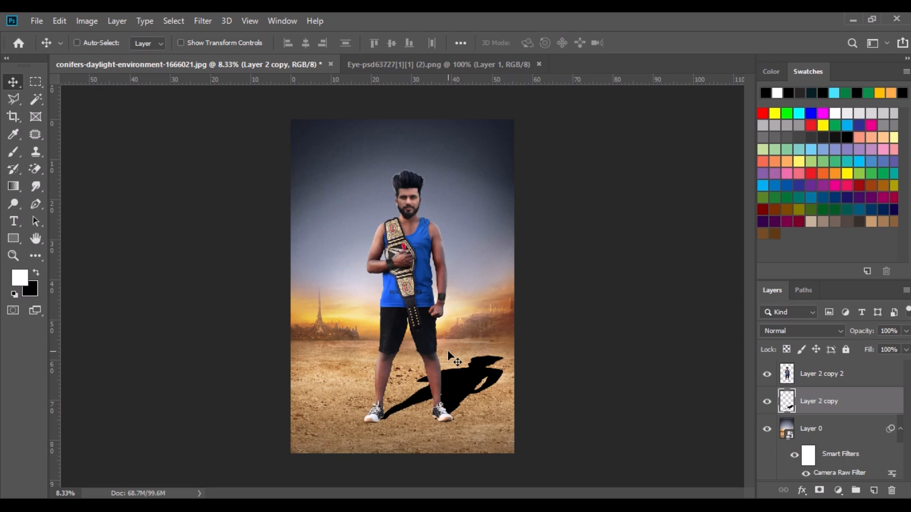
Close the Eye-psd63727[1][1] (2).png document.
left_click(411, 67)
left_click(539, 64)
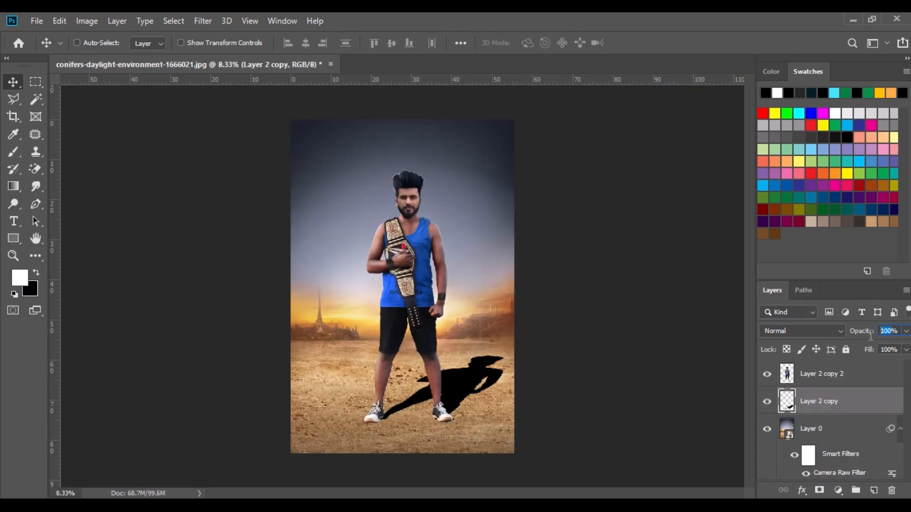
Set the shadow layer's opacity to 50% and apply a Gaussian Blur with a 4.0-pixel radius.
type("50")
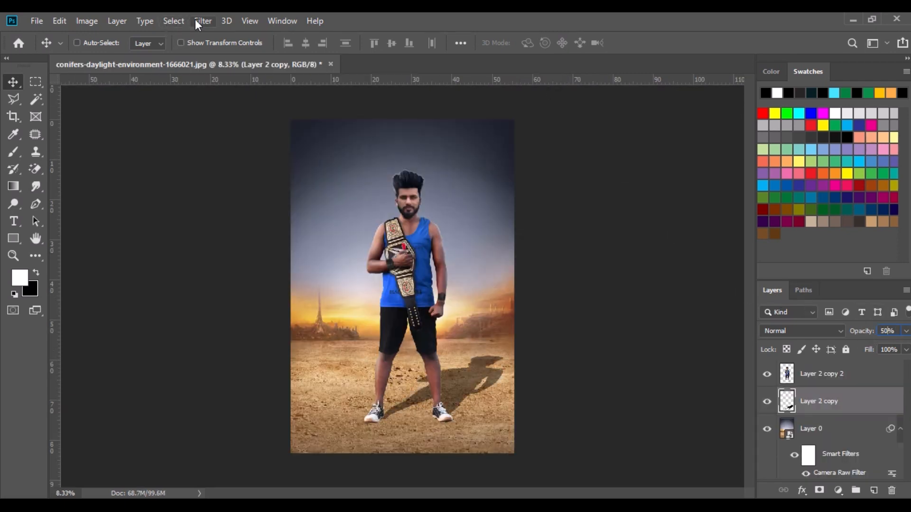
left_click(195, 21)
mouse_move(230, 171)
left_click(427, 224)
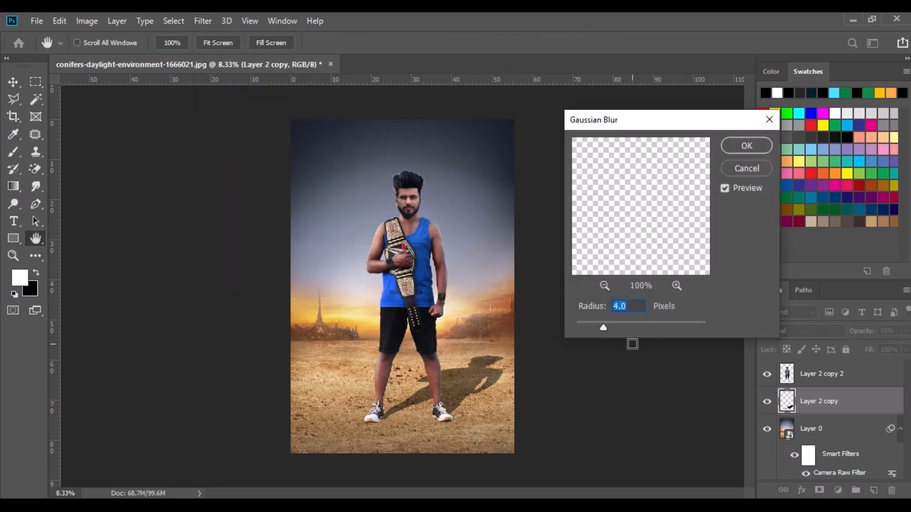
left_click(740, 151)
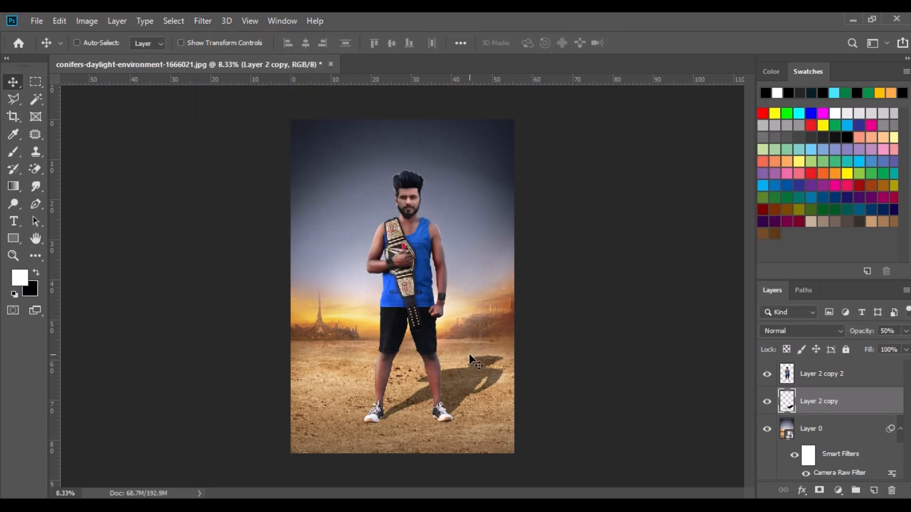
Open Light.png and bring its orange glow into the poster as a layer behind the man.
key("alt+Tab")
left_click_drag(513, 162, 381, 176)
left_click_drag(400, 284, 414, 268)
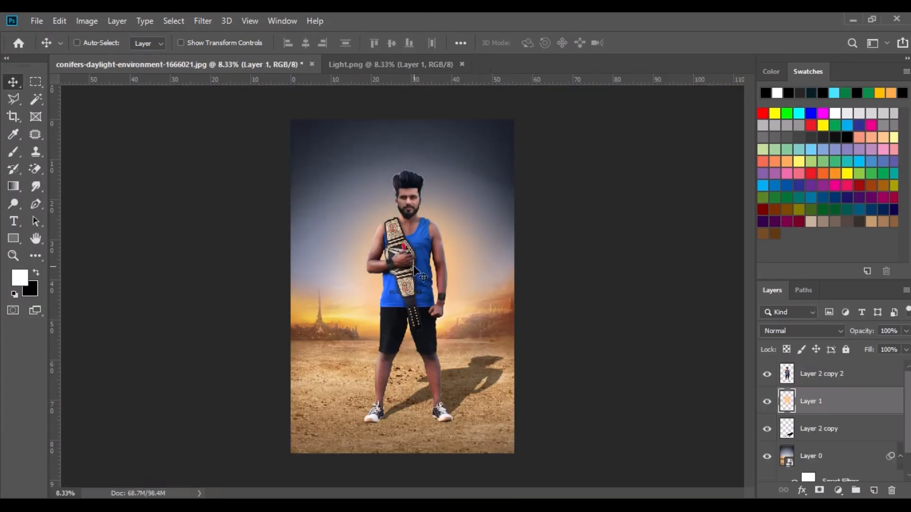
Free-transform the orange glow layer to a larger size, reaching lower behind the man.
left_click(59, 21)
left_click(109, 308)
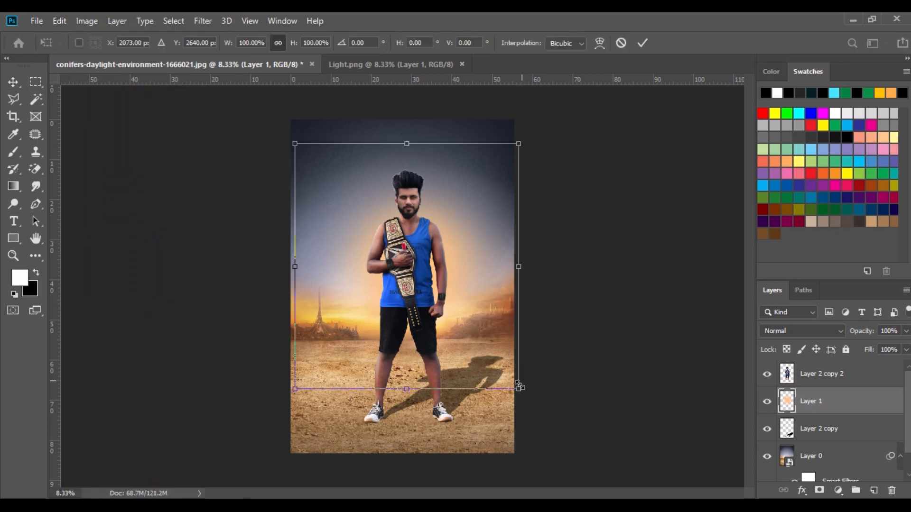
left_click_drag(519, 388, 570, 443)
left_click_drag(456, 311, 445, 337)
key("Return")
Sample the light orange of the glow beside the man's arm as the foreground colour.
left_click(788, 334)
left_click(491, 320)
left_click(14, 136)
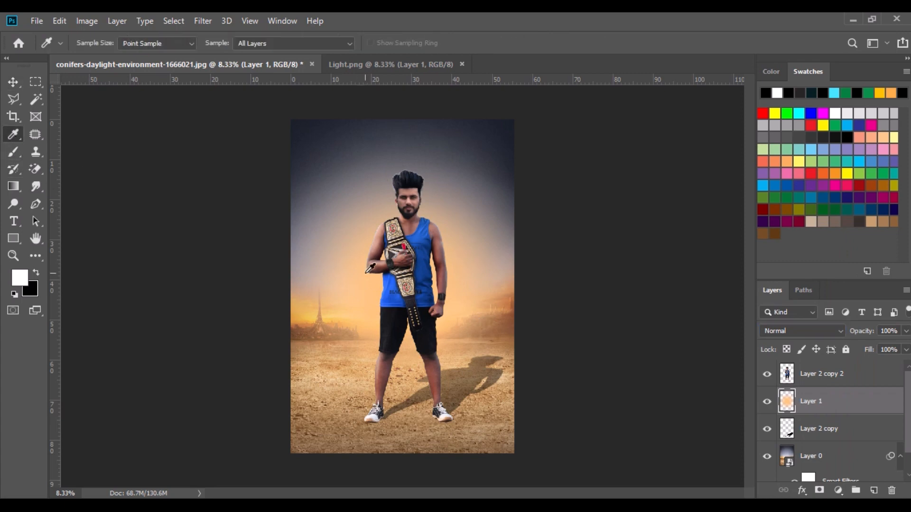
left_click(376, 283)
key("v")
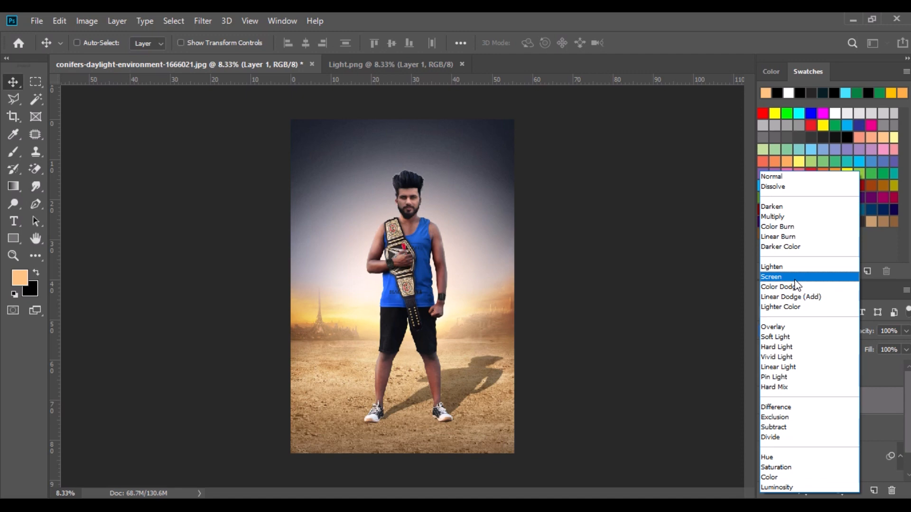
Set the glow layer's blend mode to Screen and its opacity to 68%.
left_click(795, 279)
left_click(907, 331)
left_click_drag(906, 346, 885, 343)
Load the man's outline as a selection and add a new Screen-mode layer above him for brushing light.
left_click(815, 385)
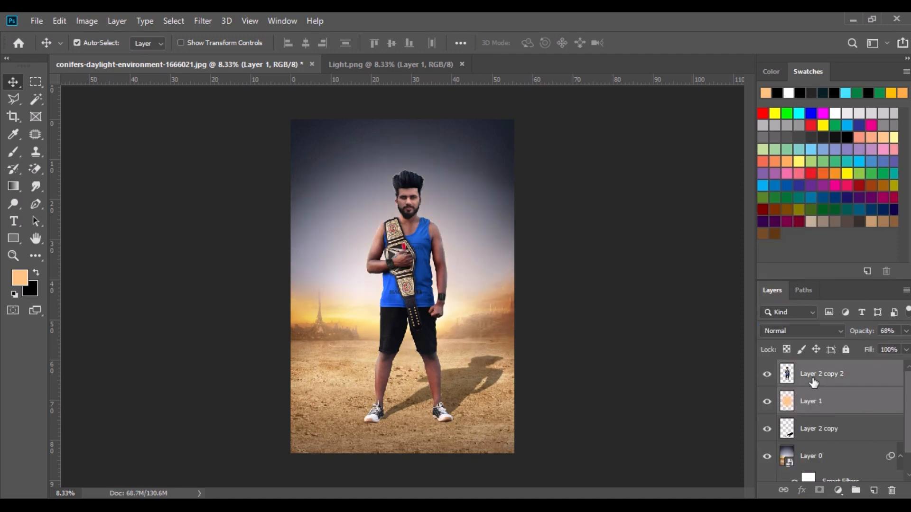
left_click(787, 374, "ctrl")
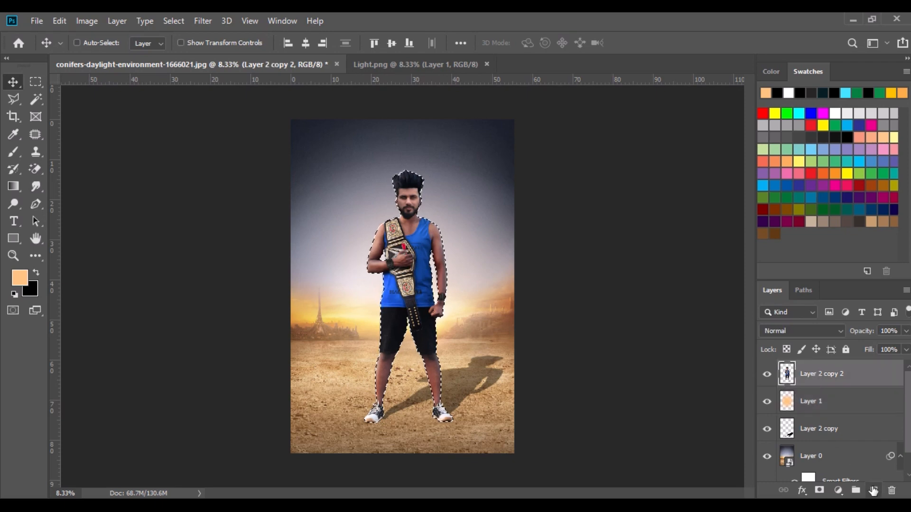
left_click(873, 490)
left_click(13, 152)
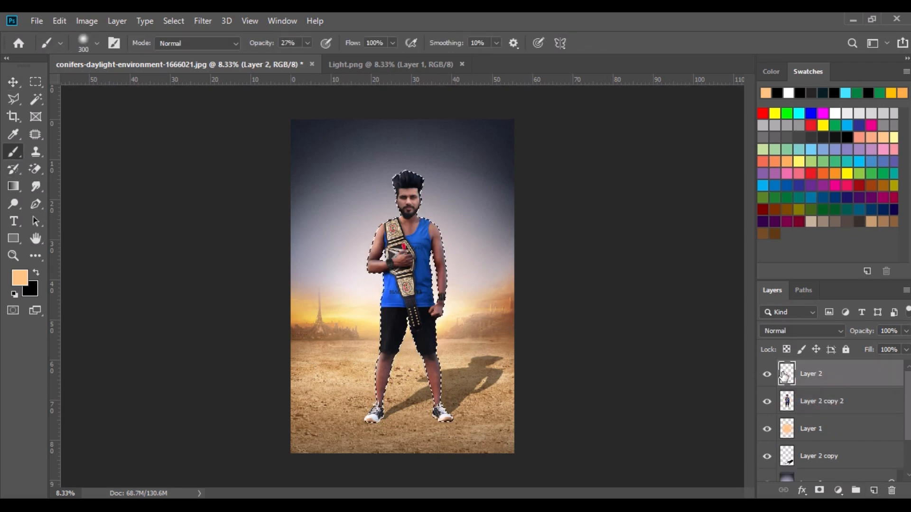
left_click(796, 331)
left_click(789, 277)
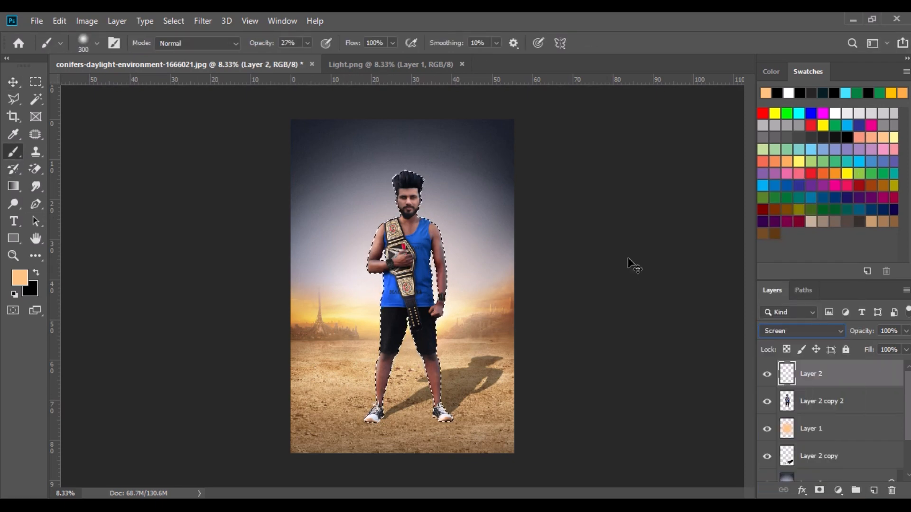
Brush soft orange light at 27% opacity along the outer edges of the man's shirt, shorts and leg on his belt-arm side.
key("ctrl+1")
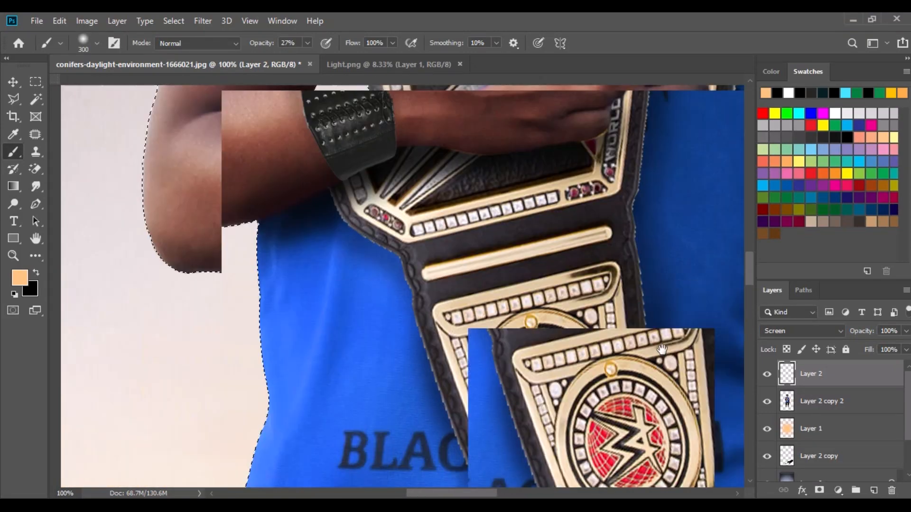
left_click_drag(662, 349, 666, 352)
mouse_move(263, 331)
left_mouse_down()
mouse_move(168, 316)
mouse_move(84, 62)
left_mouse_up()
mouse_move(211, 362)
left_mouse_down()
mouse_move(273, 243)
mouse_move(272, 189)
left_mouse_up()
mouse_move(348, 234)
left_mouse_down()
mouse_move(344, 313)
mouse_move(357, 174)
mouse_move(337, 344)
left_mouse_up()
left_click_drag(314, 424, 359, 196)
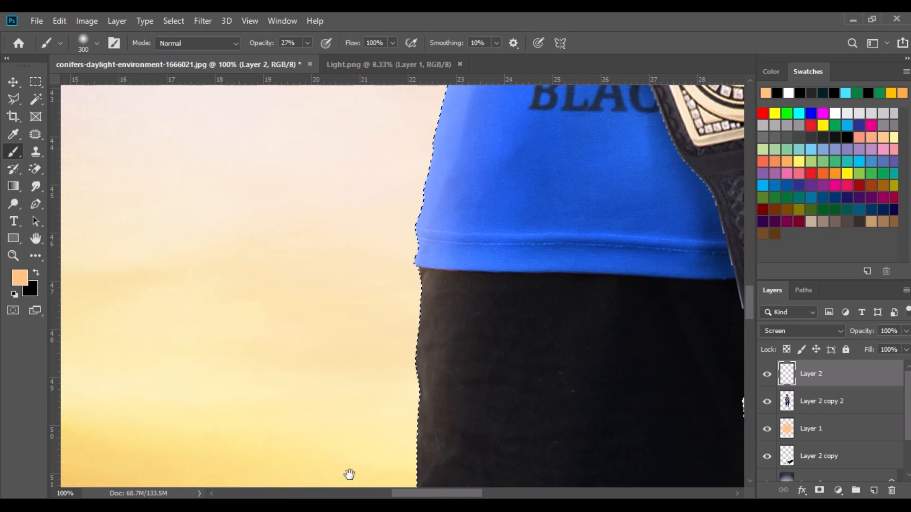
left_click_drag(346, 463, 355, 240)
left_click_drag(349, 484, 344, 223)
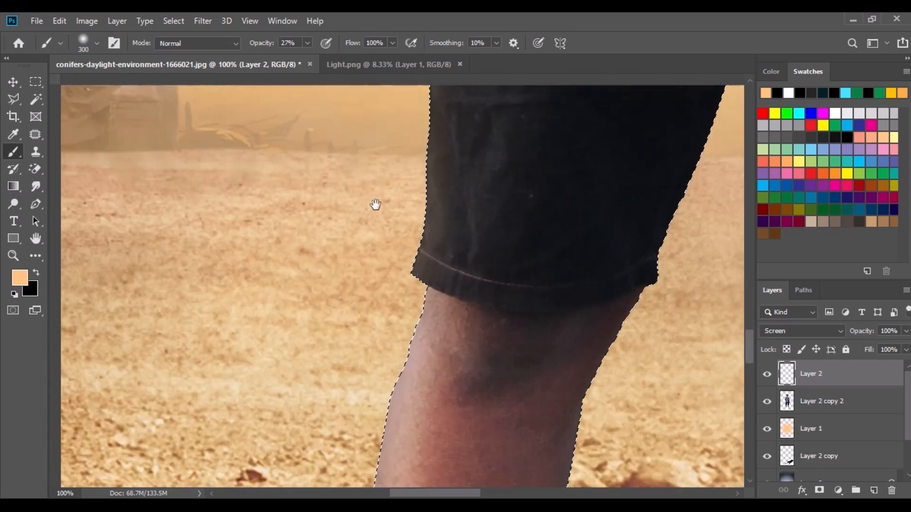
left_click_drag(637, 243, 338, 334)
left_click_drag(417, 374, 414, 310)
Brush orange rim light along the remaining edges of the man's shorts, legs and arms, adjusting the brush size to fit.
key("ctrl+minus")
key("ctrl+minus")
left_click_drag(427, 216, 406, 285)
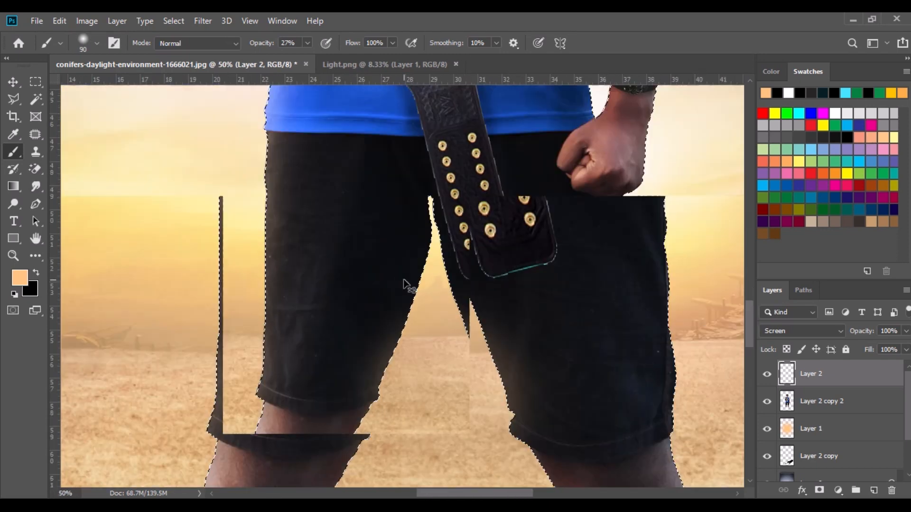
left_click_drag(516, 258, 426, 421)
left_click_drag(542, 185, 503, 362)
key("[")
key("[")
key("[")
key("[")
key("[")
key("[")
key("[")
key("]")
key("]")
key("]")
key("]")
key("]")
key("]")
mouse_move(530, 103)
left_mouse_down()
mouse_move(555, 265)
mouse_move(544, 441)
left_mouse_up()
left_click_drag(544, 453, 576, 236)
left_click_drag(538, 327, 529, 444)
mouse_move(536, 446)
left_mouse_down()
mouse_move(541, 254)
mouse_move(550, 441)
left_mouse_up()
left_click_drag(533, 173, 551, 315)
left_click_drag(496, 177, 509, 424)
left_click_drag(526, 128, 532, 460)
Brush orange rim light around the man's hair and head, and clear the selection.
left_click_drag(455, 221, 555, 288)
mouse_move(206, 244)
left_mouse_down()
mouse_move(164, 295)
mouse_move(287, 234)
left_mouse_up()
scroll(269, 320, "up", 5)
left_click_drag(269, 320, 235, 183)
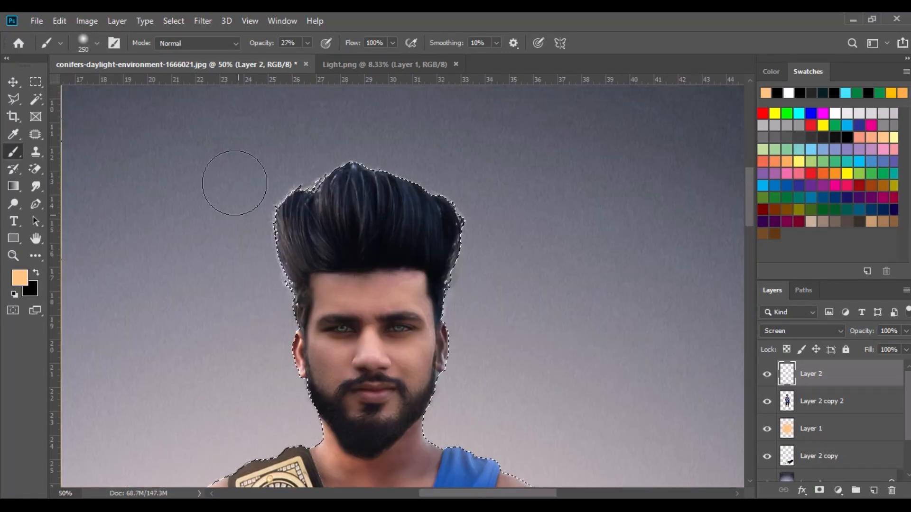
mouse_move(300, 130)
left_mouse_down()
mouse_move(316, 150)
mouse_move(280, 156)
mouse_move(406, 135)
mouse_move(473, 182)
mouse_move(510, 227)
mouse_move(525, 277)
left_mouse_up()
key("ctrl+minus")
key("ctrl+minus")
left_click(173, 21)
left_click(178, 49)
key("ctrl+minus")
key("ctrl+minus")
key("ctrl+minus")
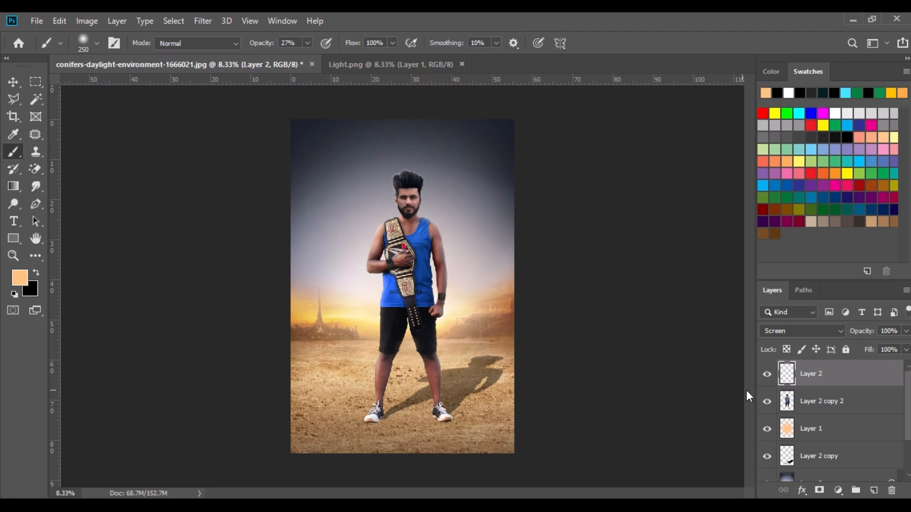
Paint soft black shadows beneath both shoes on a new layer below the man and set its opacity to 67%.
left_click(810, 405)
left_click(873, 490)
left_click_drag(814, 411, 817, 439)
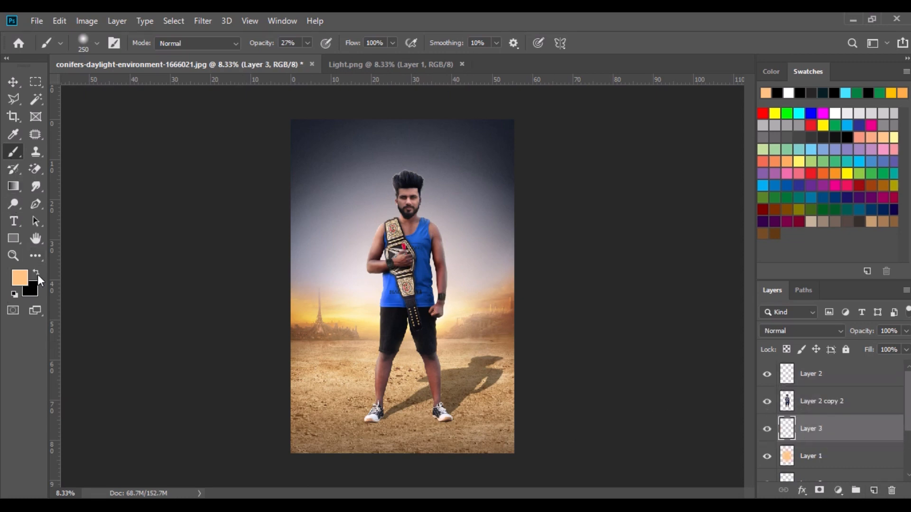
key("x")
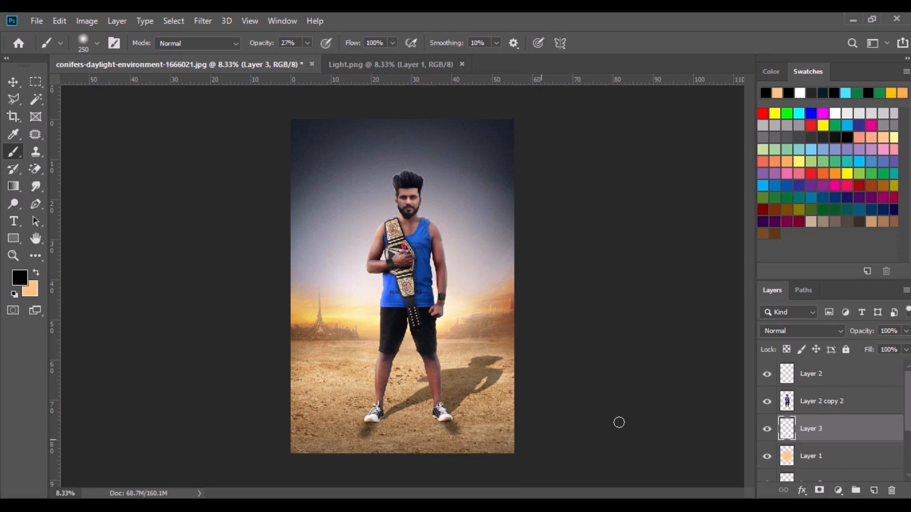
left_click(906, 332)
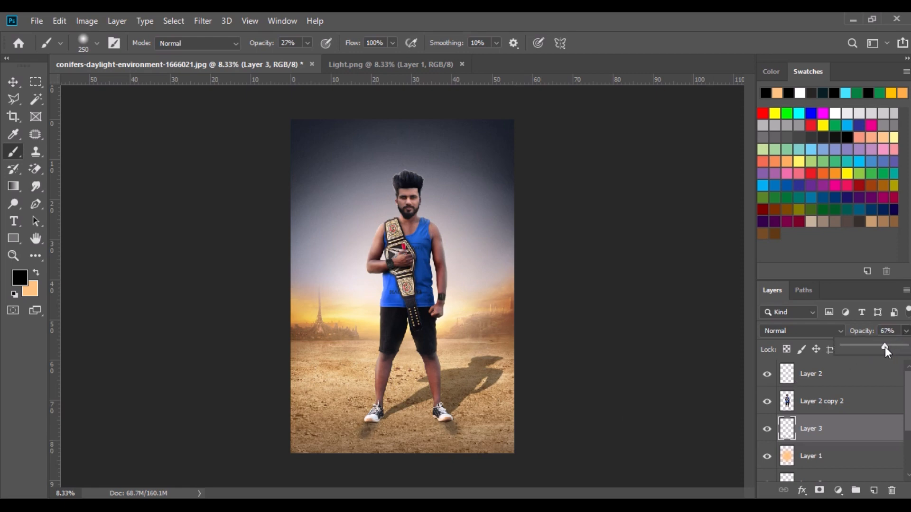
key("v")
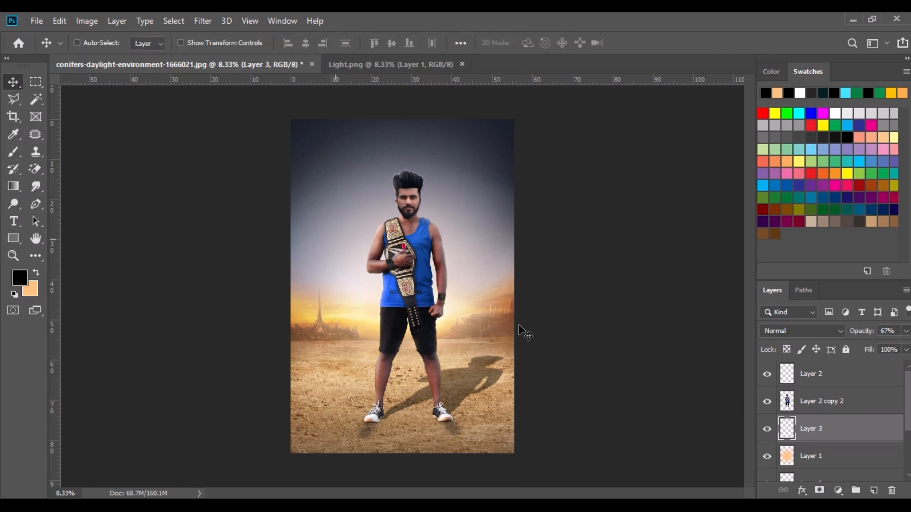
Add a layer mask to the man's layer.
left_click(786, 402)
key("ctrl+plus")
key("ctrl+plus")
key("ctrl+plus")
key("ctrl+plus")
left_click(819, 490)
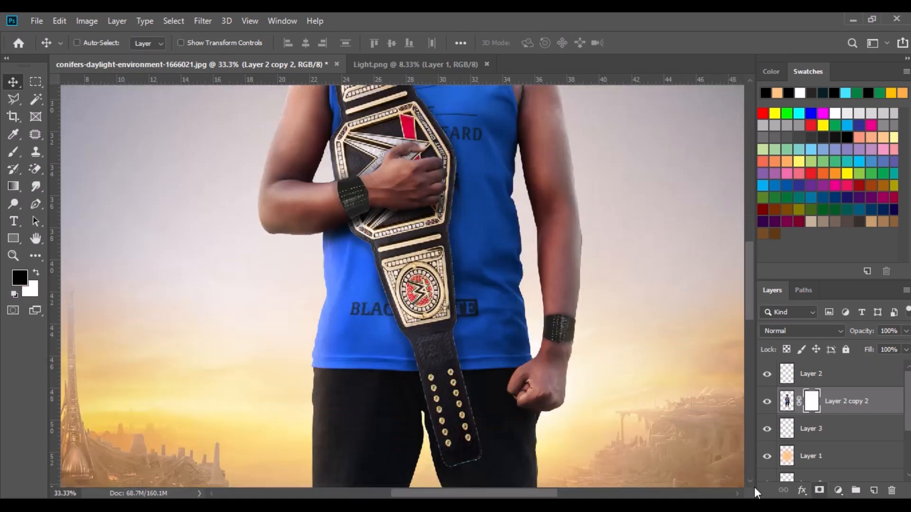
Mask away the lower edges of both shoes with a black brush at 100% opacity to blend them into the ground.
left_click_drag(439, 420, 395, 203)
left_click_drag(390, 403, 359, 209)
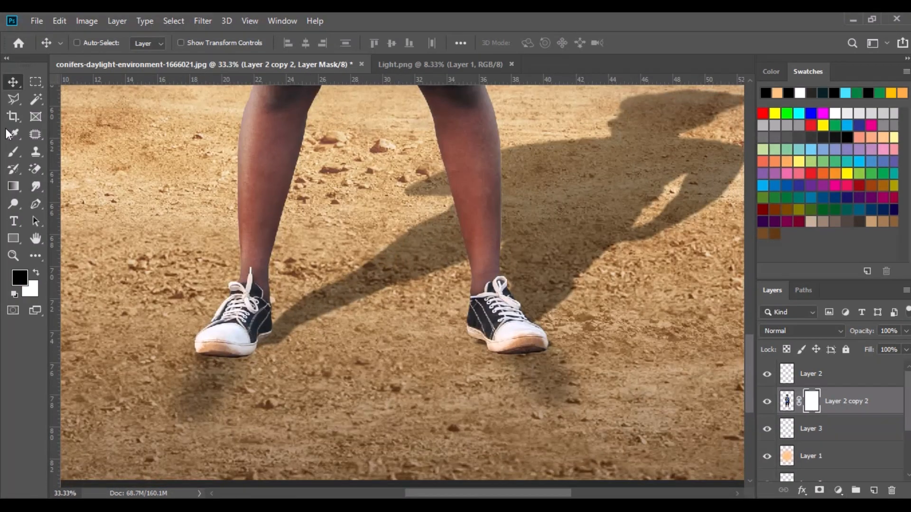
left_click(10, 158)
left_click(308, 43)
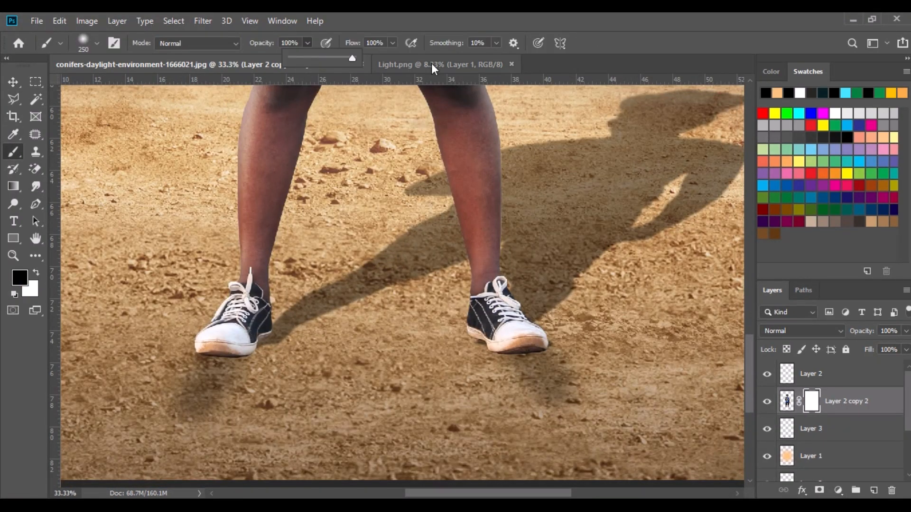
left_click(537, 370)
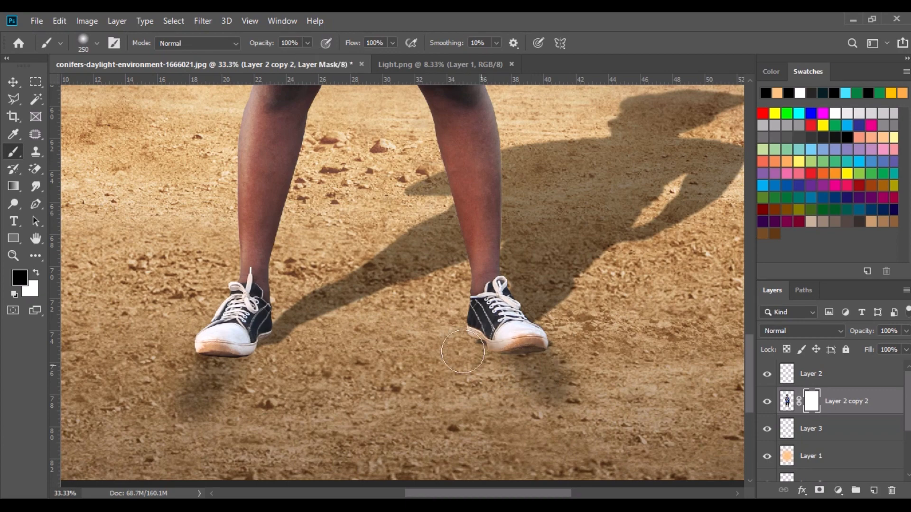
mouse_move(282, 337)
left_mouse_down()
mouse_move(237, 370)
mouse_move(190, 378)
left_mouse_up()
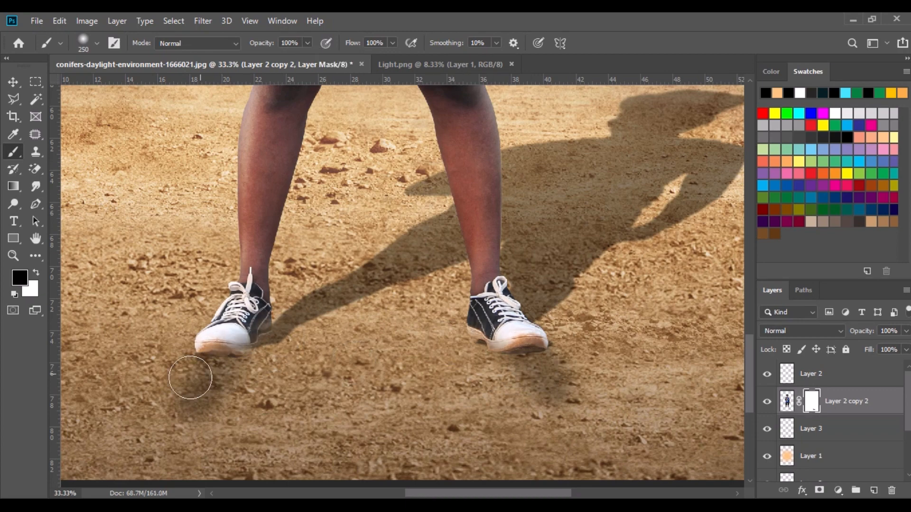
Close the Light.png document.
left_click(13, 82)
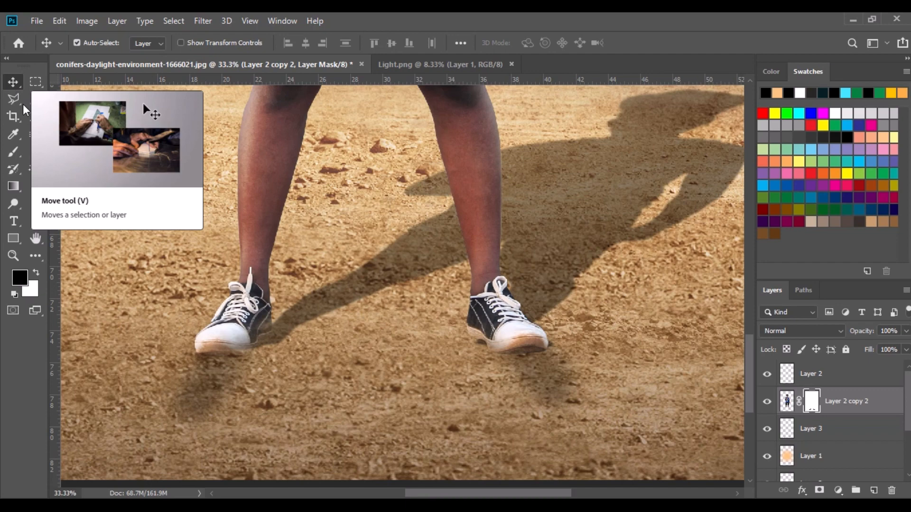
key("ctrl+minus")
key("ctrl+minus")
key("ctrl+minus")
key("ctrl+minus")
key("ctrl+minus")
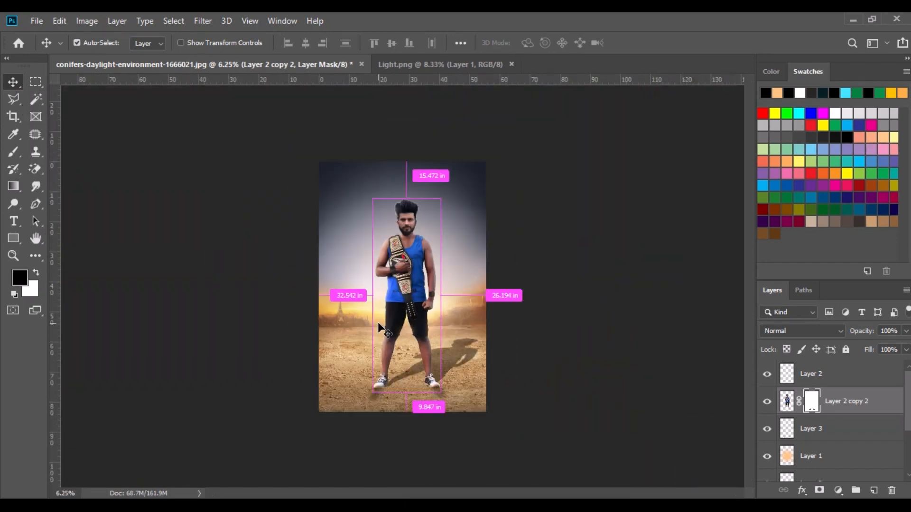
left_click(408, 64)
left_click(511, 64)
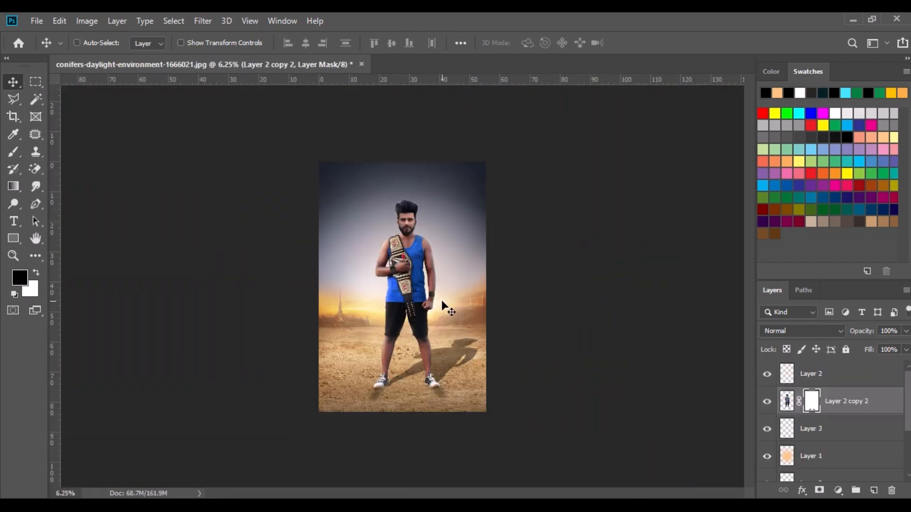
Scale the man together with his rim-light and shadow layers to 89.31% and place him slightly lower in the poster.
left_click(811, 430, "ctrl")
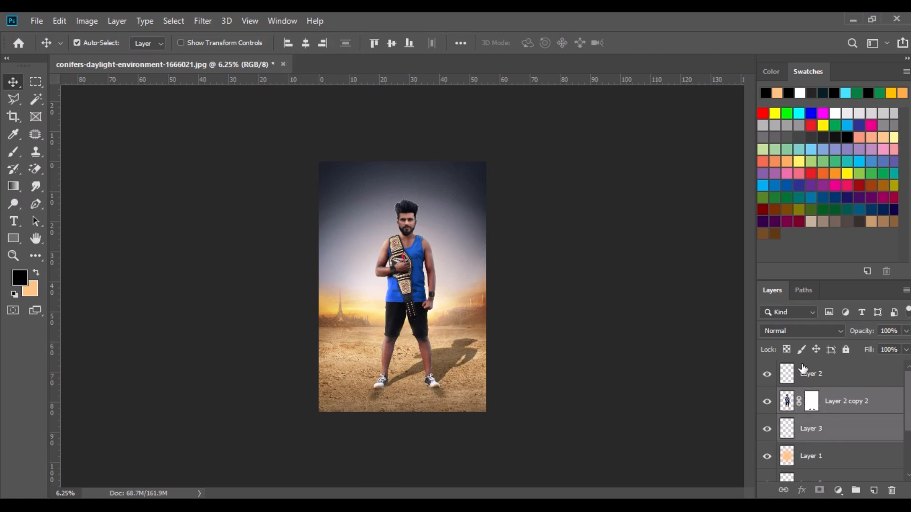
left_click(806, 374, "ctrl")
left_click(66, 21)
left_click(110, 310)
key("Return")
left_click(60, 20)
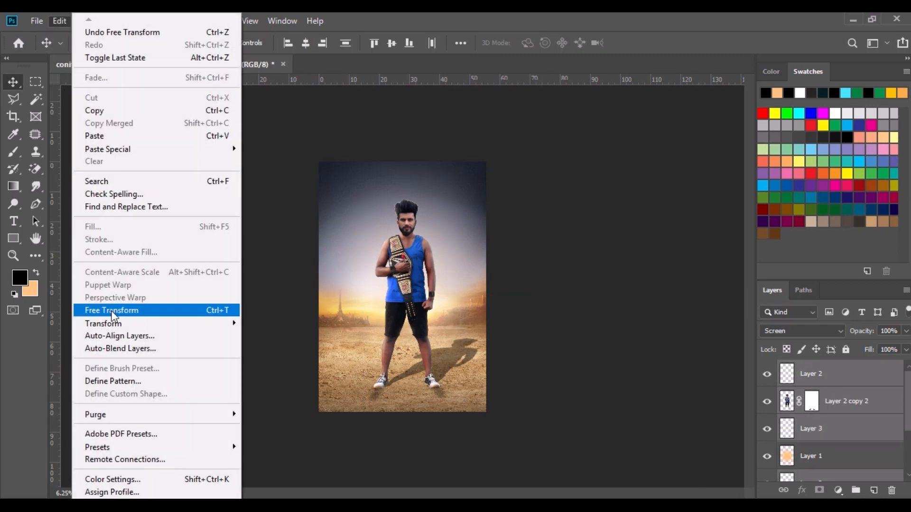
left_click(112, 311)
left_click_drag(477, 196, 474, 223)
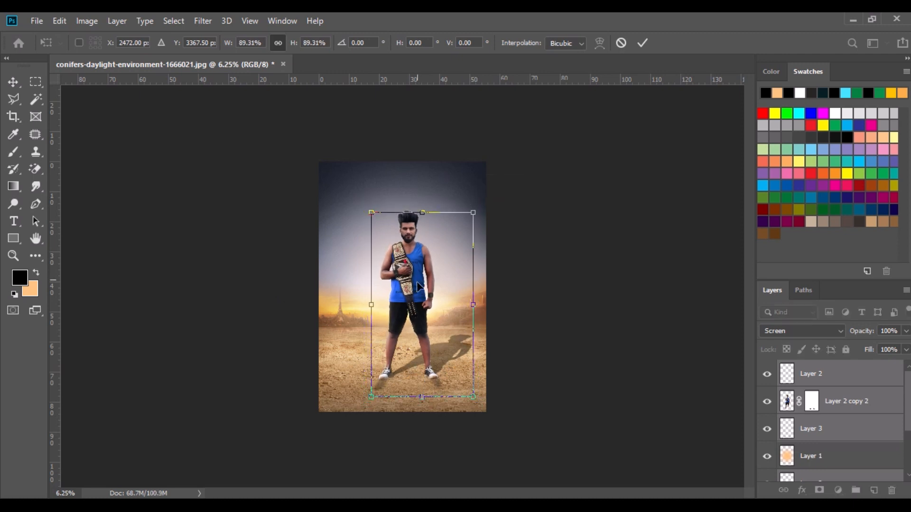
left_click_drag(412, 290, 416, 296)
key("Return")
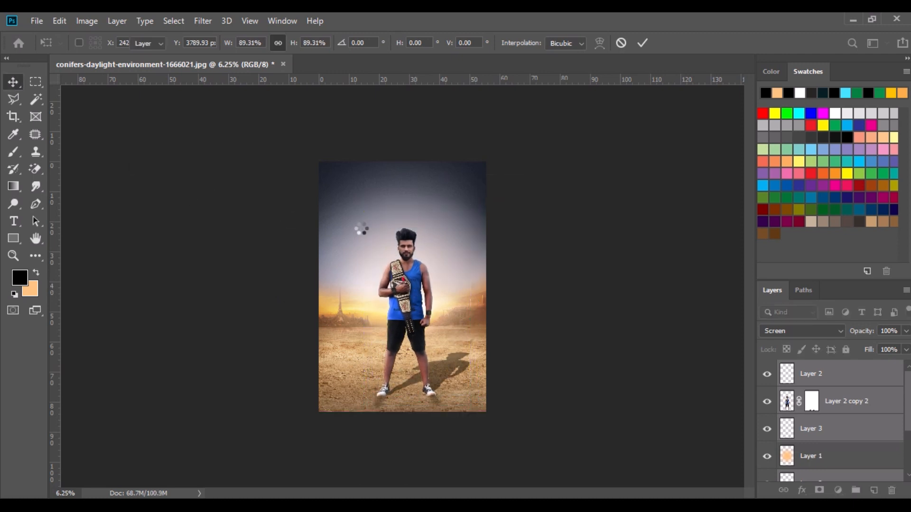
left_click_drag(408, 266, 405, 260)
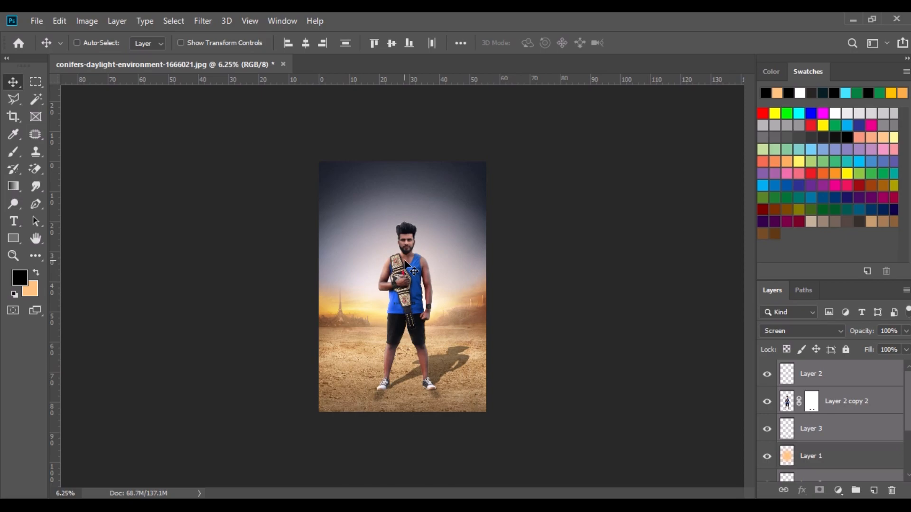
Open the wrestler image wp3603869.png as a new document.
left_click(345, 505)
left_click(467, 336)
left_click_drag(793, 182, 374, 61)
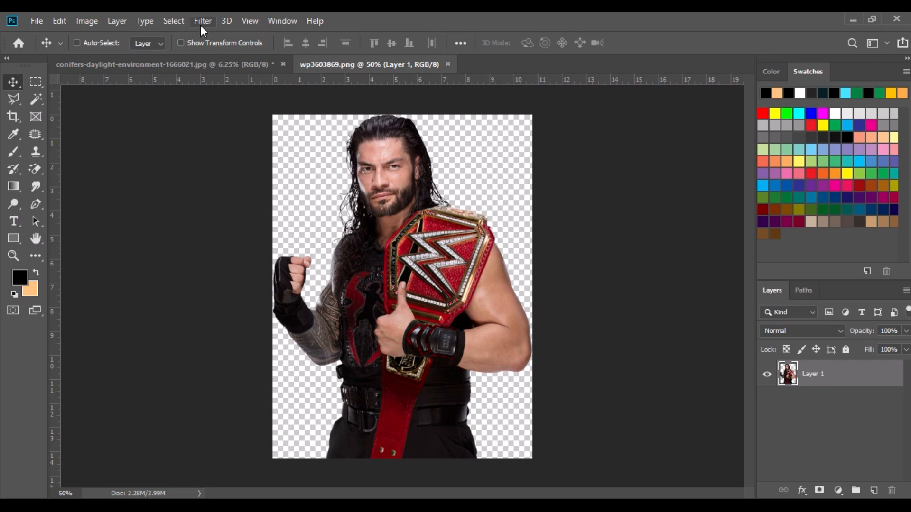
Adjust the wrestler's tones with the Camera Raw Filter: Highlights -54, Shadows +18, Whites +23, Blacks -23.
left_click(203, 22)
left_click(225, 100)
left_click_drag(788, 377, 805, 399)
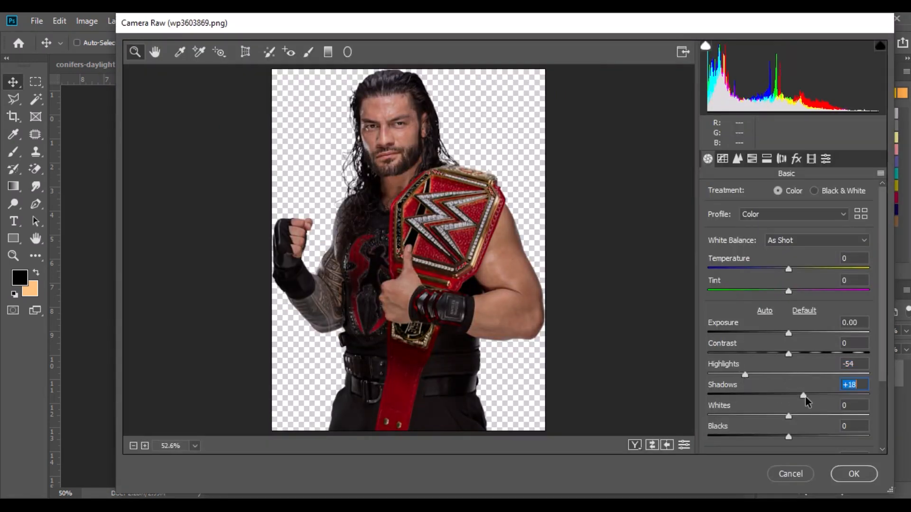
left_click_drag(787, 438, 807, 417)
scroll(797, 403, "down", 3)
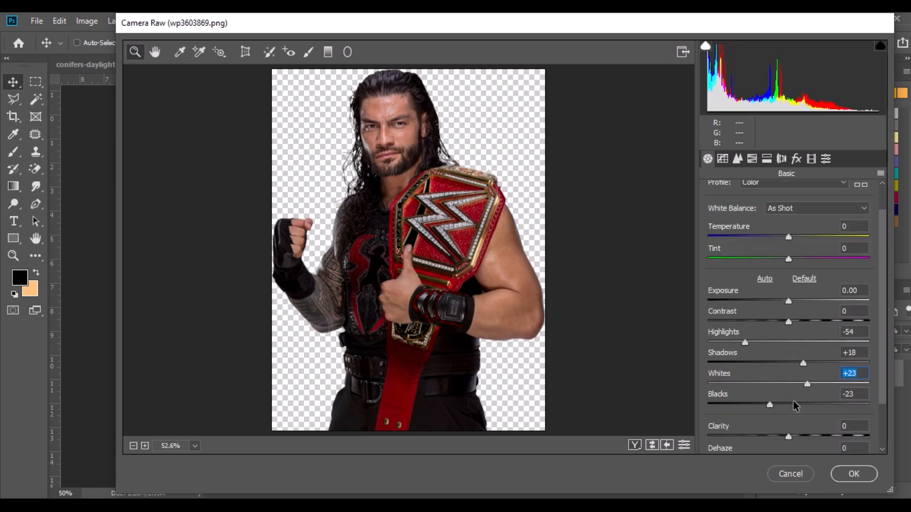
left_click_drag(788, 377, 802, 377)
Set the wrestler's color saturation to Oranges -23 and Reds +23 and apply the Camera Raw Filter.
left_click(751, 159)
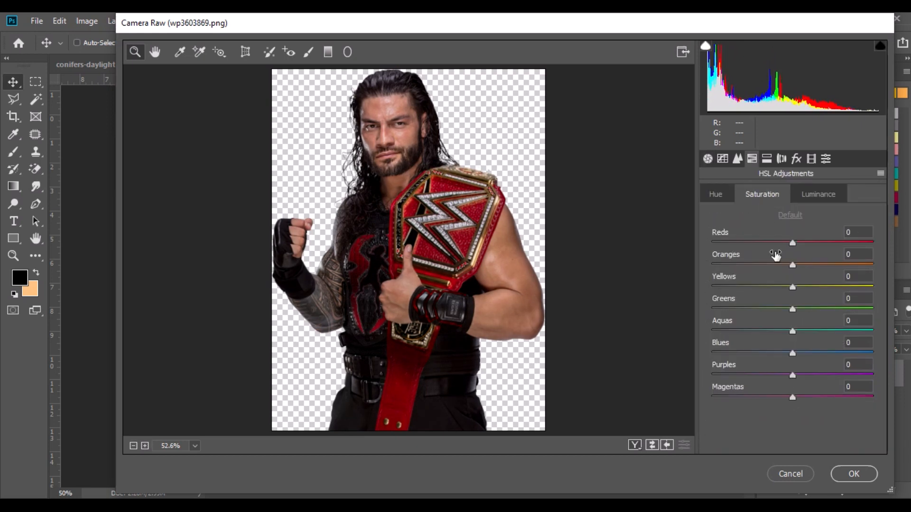
left_click_drag(792, 265, 772, 266)
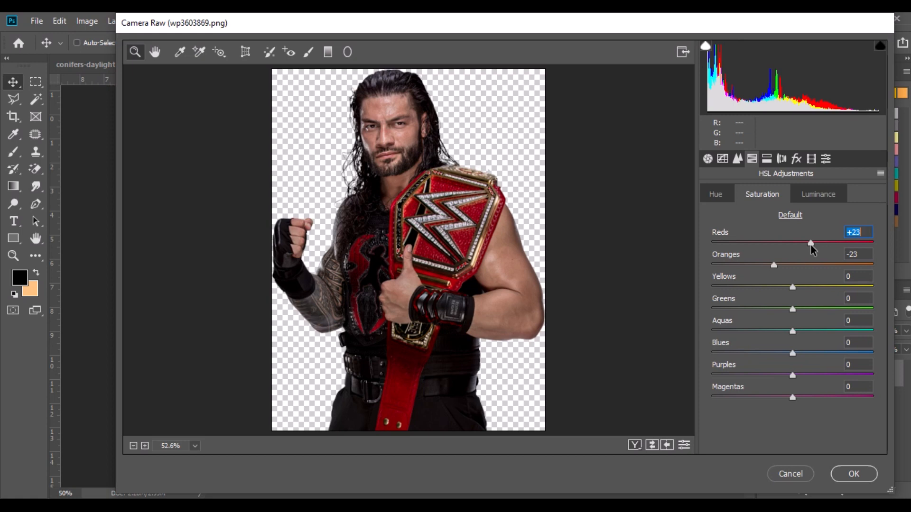
left_click(853, 473)
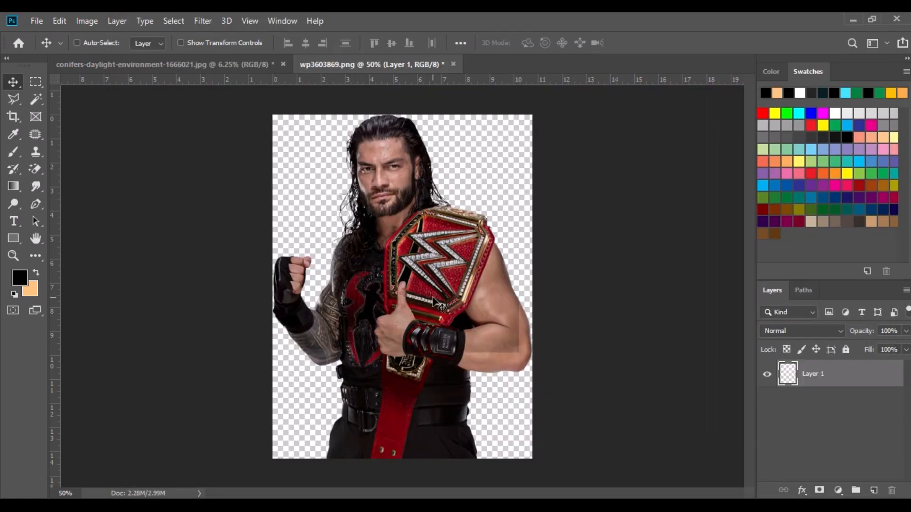
Copy the wrestler into the poster, enlarge him to fill the upper half, and place his layer behind the belt-wearing man.
left_click_drag(425, 292, 404, 211)
left_click(83, 21)
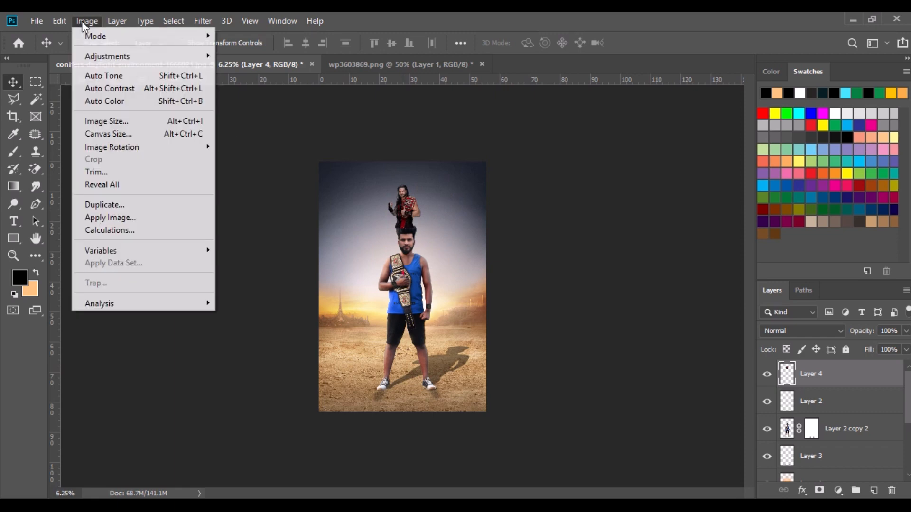
left_click(112, 311)
left_click_drag(420, 229, 464, 308)
left_click(13, 82)
left_click_drag(809, 404, 809, 442)
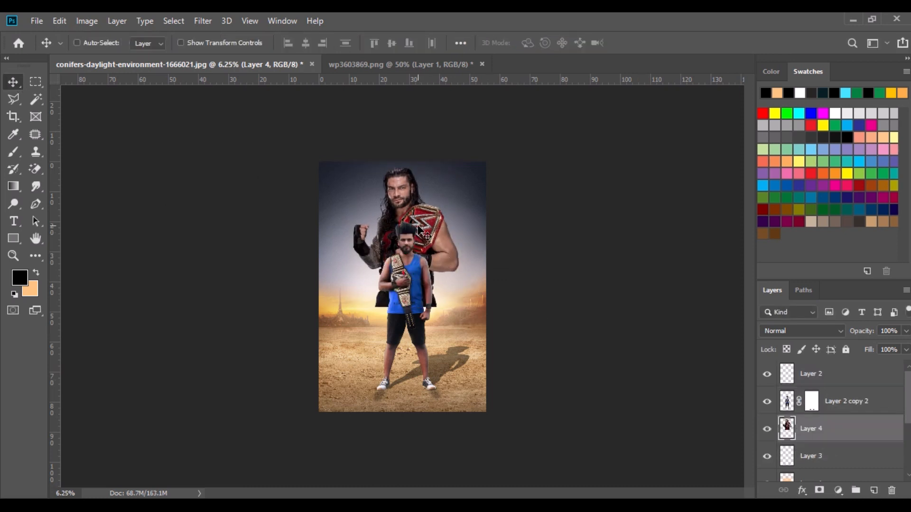
Add a layer mask to the wrestler and fade out his lower body with a black-to-transparent gradient.
left_click(818, 490)
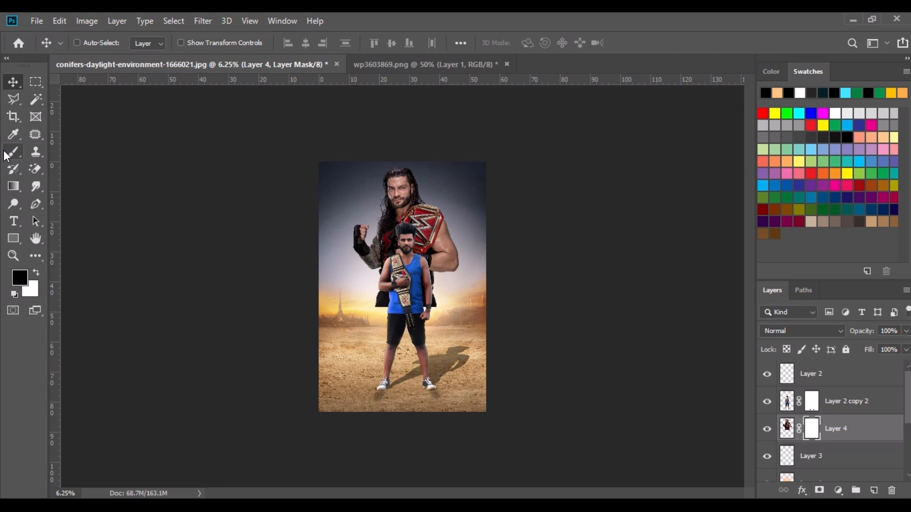
left_click(13, 186)
left_click_drag(409, 341, 406, 335)
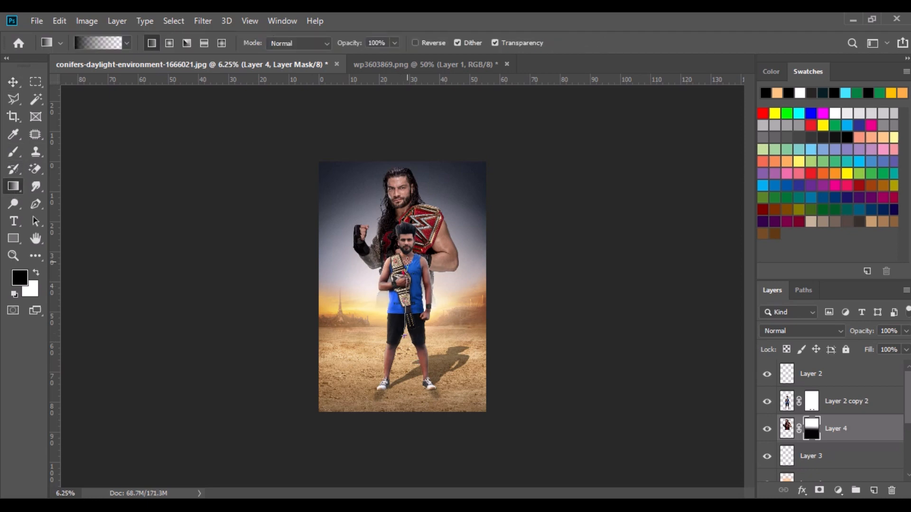
Scale the masked wrestler up slightly and reposition him near the poster's upper edge behind the man.
left_click(17, 85)
left_click(60, 21)
left_click(143, 310)
left_click_drag(459, 309, 465, 317)
key("Return")
left_click_drag(406, 214, 411, 216)
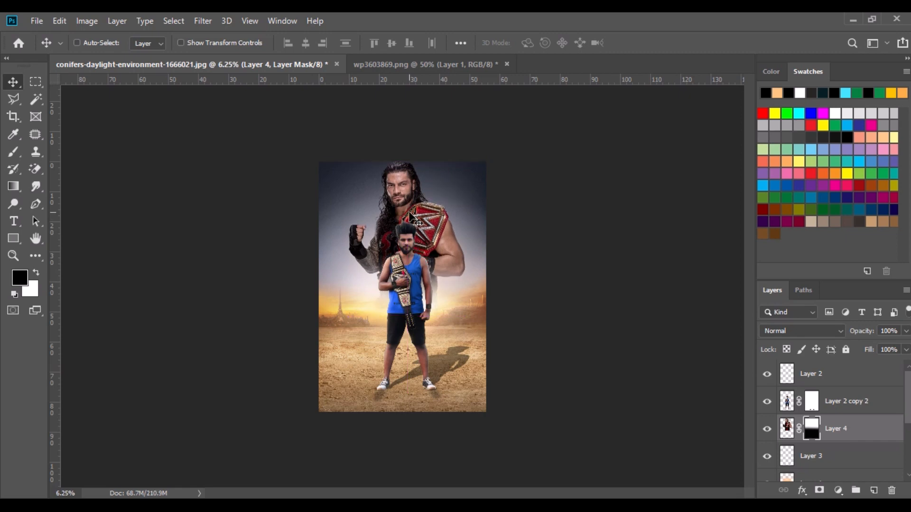
Slightly widen the belt-wearing man toward the left together with his rim-light and shadow layers.
key("ctrl+plus")
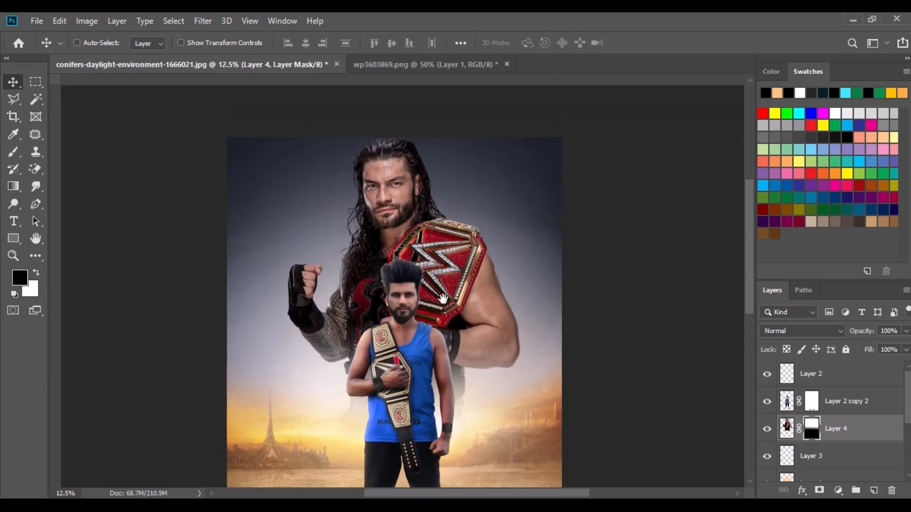
key("ctrl+plus")
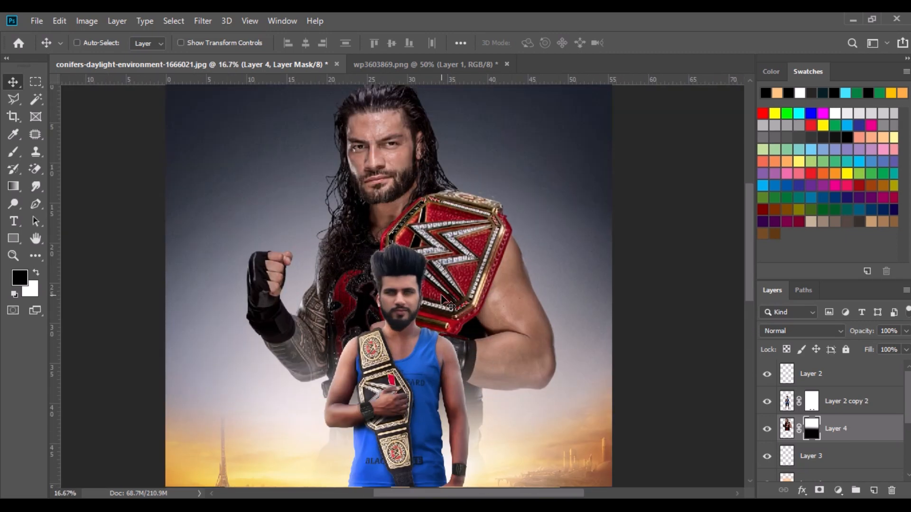
left_click_drag(446, 323, 441, 297)
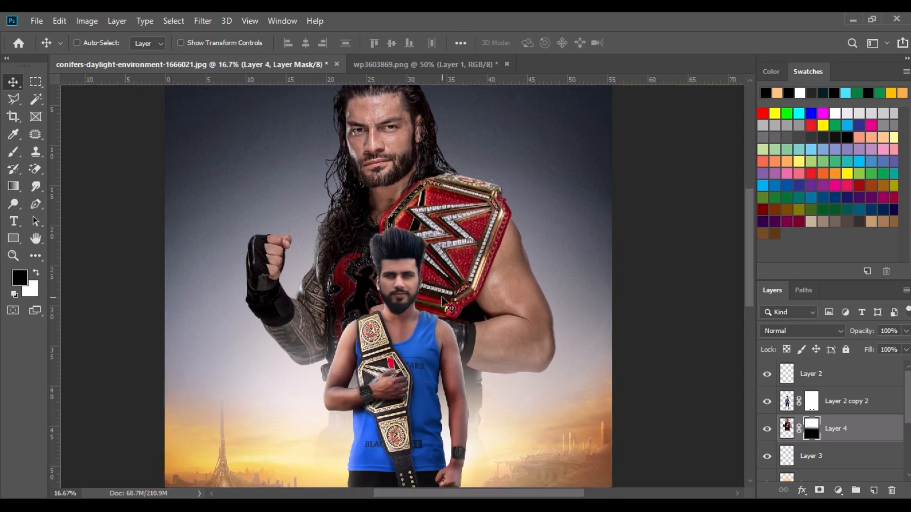
left_click(829, 411)
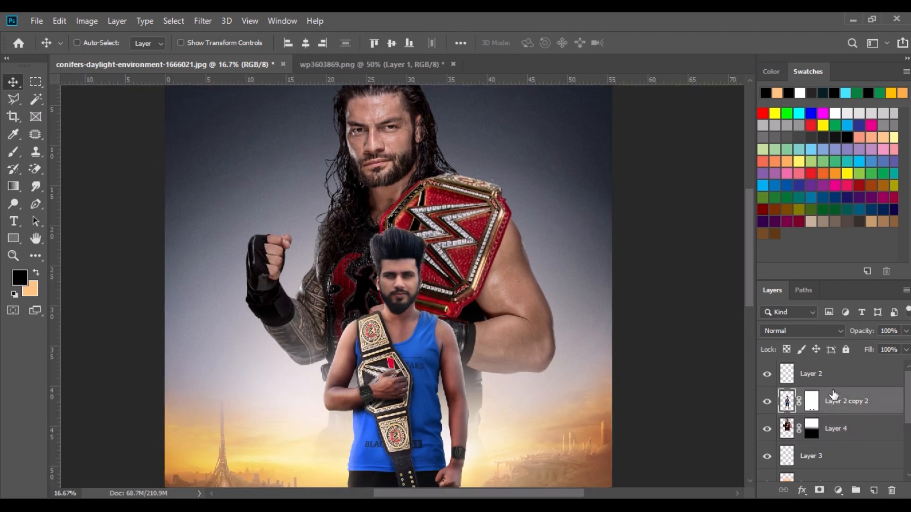
left_click(822, 457)
scroll(823, 457, "down", 3)
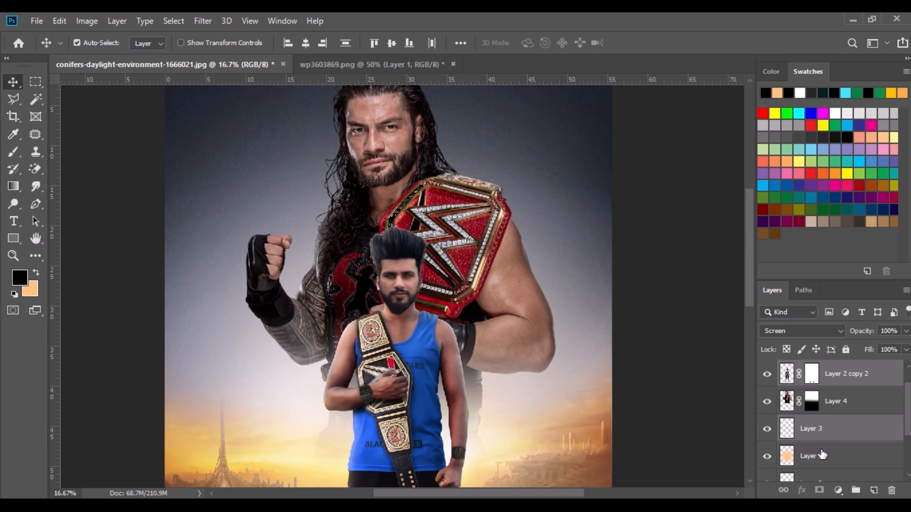
key("ctrl+t")
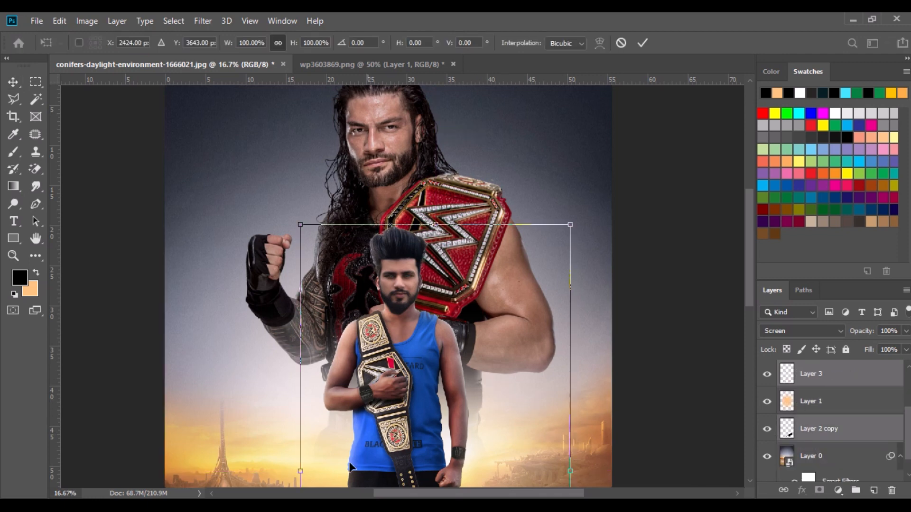
mouse_move(296, 472)
left_mouse_down()
mouse_move(276, 472)
mouse_move(289, 472)
left_mouse_up()
key("Return")
Set the wrestler layer's opacity to 70%.
key("ctrl+minus")
key("ctrl+minus")
key("ctrl+minus")
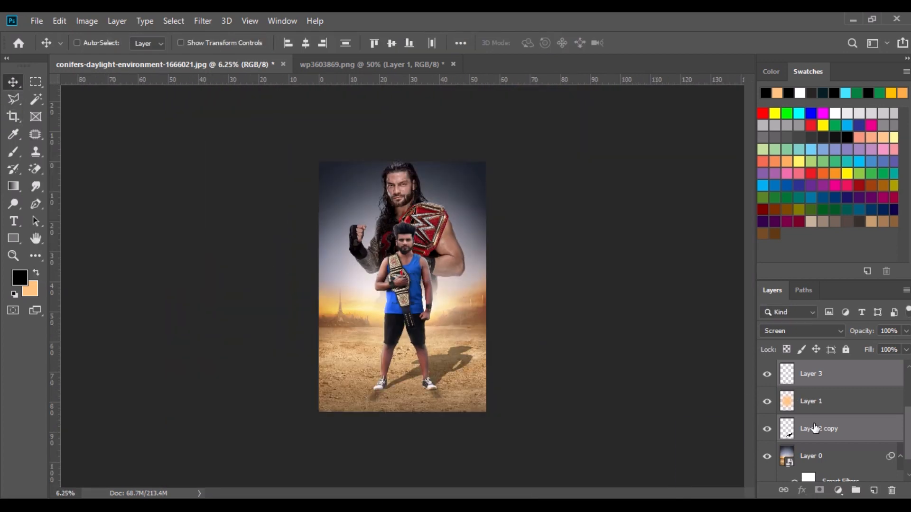
scroll(815, 428, "up", 3)
left_click(840, 429)
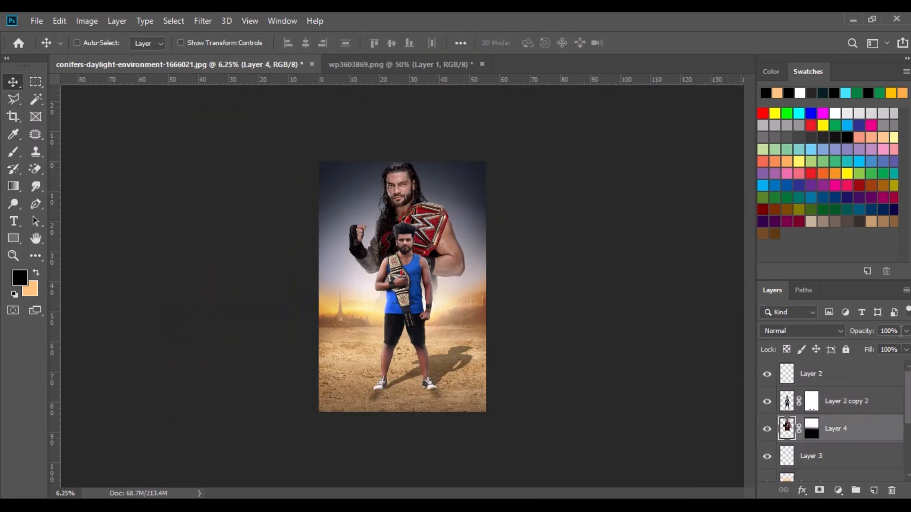
type("70")
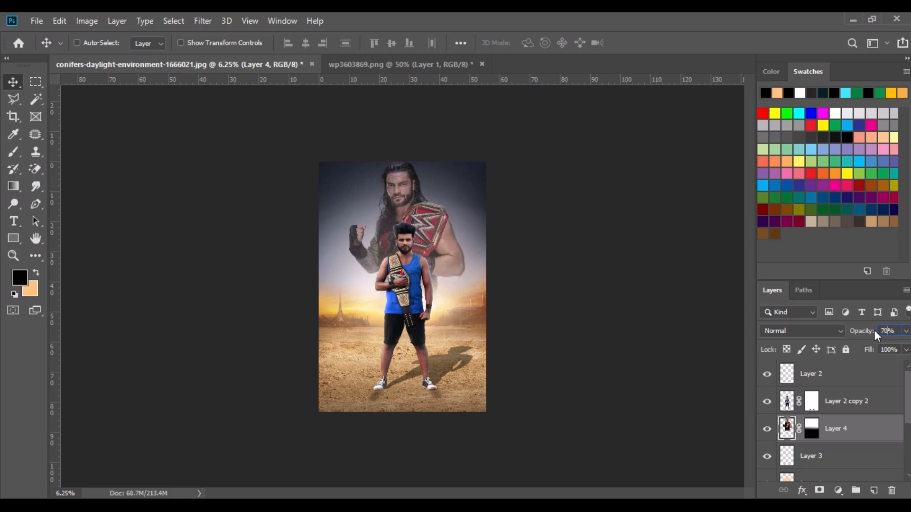
Close the wp3603869.png document.
left_click(371, 63)
left_click(481, 64)
left_click(453, 205)
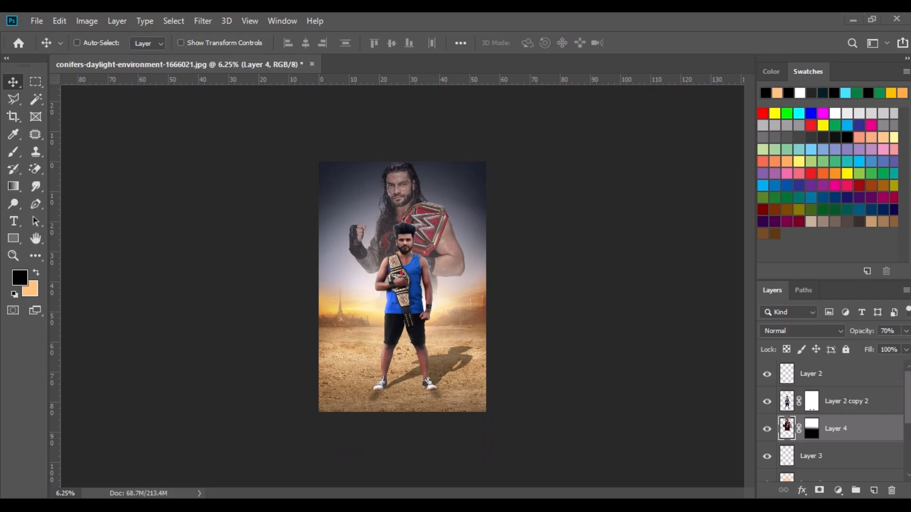
Open Stick.png and copy its white light streaks into the poster, placing their layer beneath the wrestler layer.
key("alt+Tab")
left_click(388, 325)
left_click_drag(724, 193, 403, 59)
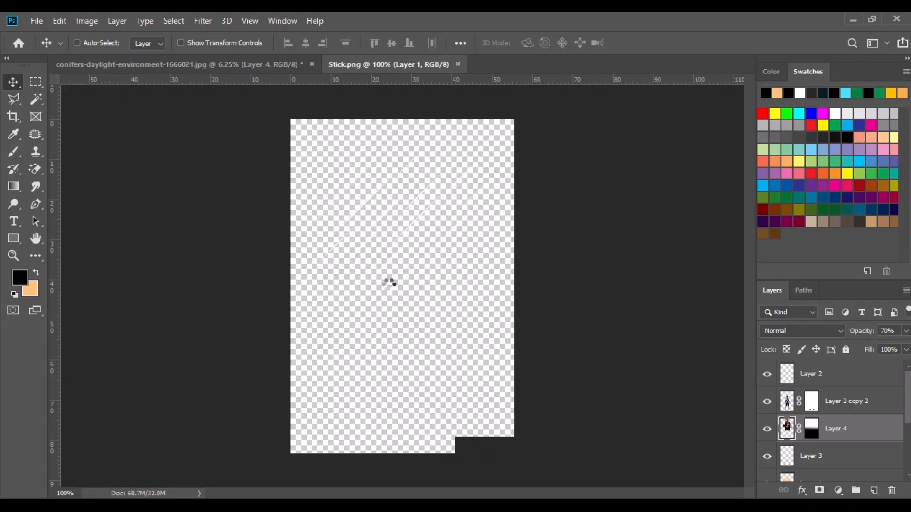
left_click_drag(236, 64, 406, 269)
left_click_drag(816, 428, 824, 464)
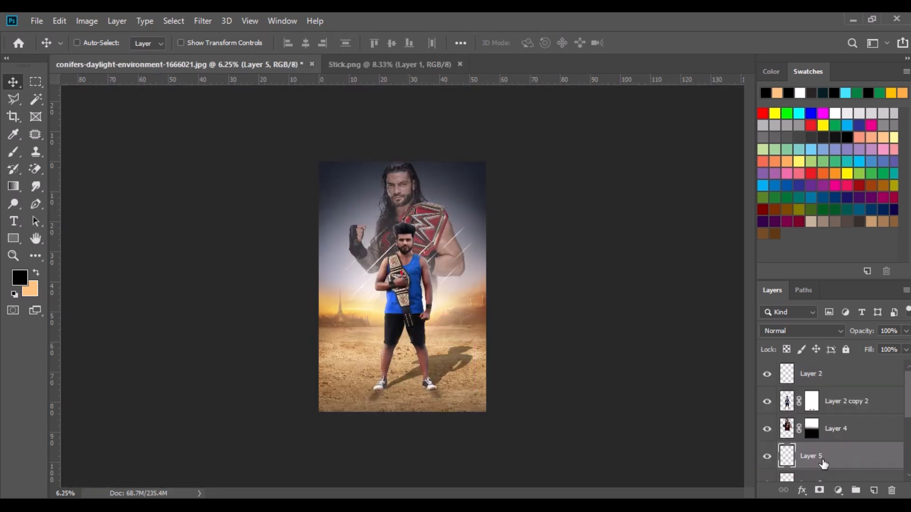
Scale the light streaks to 125.10%, move them up around the wrestler, and set their layer opacity to 50%.
left_click(67, 24)
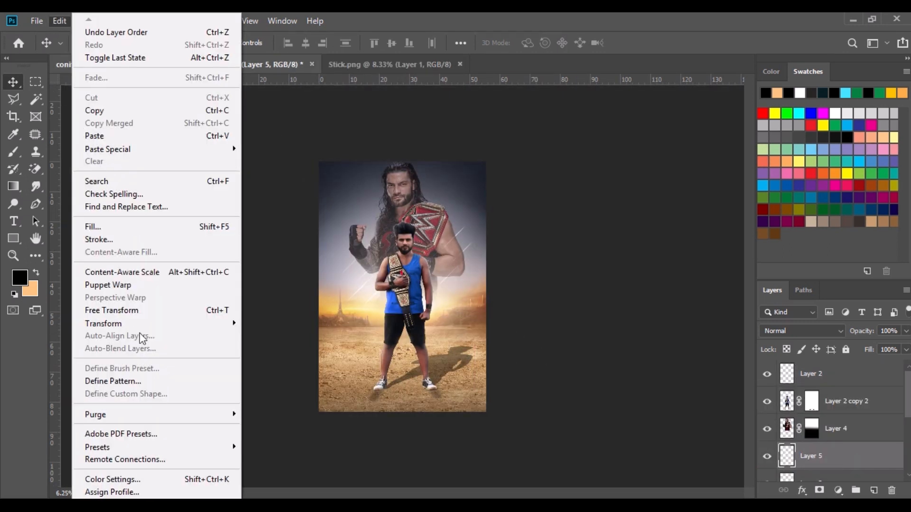
left_click(141, 313)
left_click_drag(467, 312, 490, 327)
left_click_drag(451, 275, 451, 249)
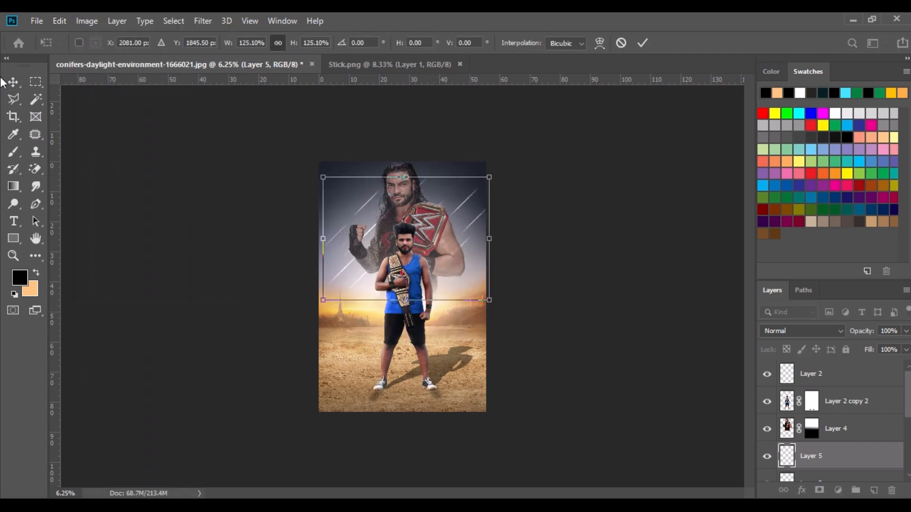
key("Return")
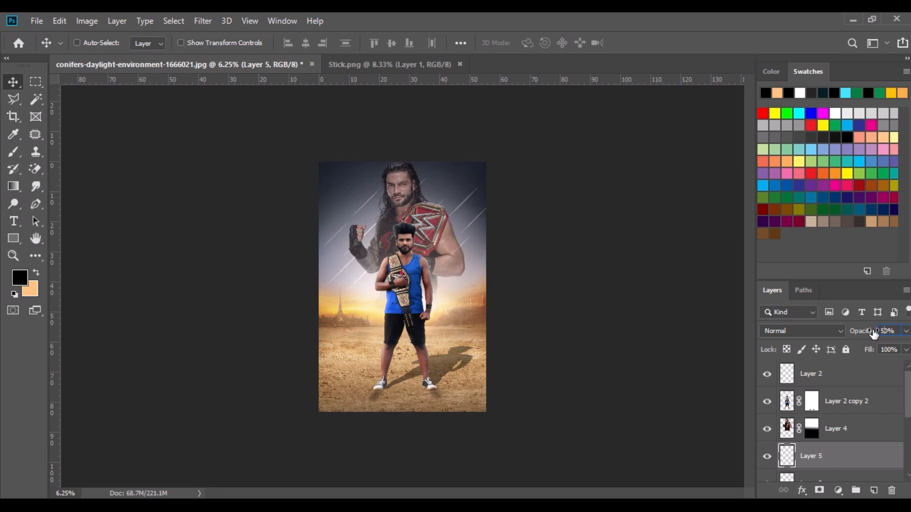
Close the Stick.png document.
left_click(417, 64)
left_click(465, 65)
left_click(452, 206)
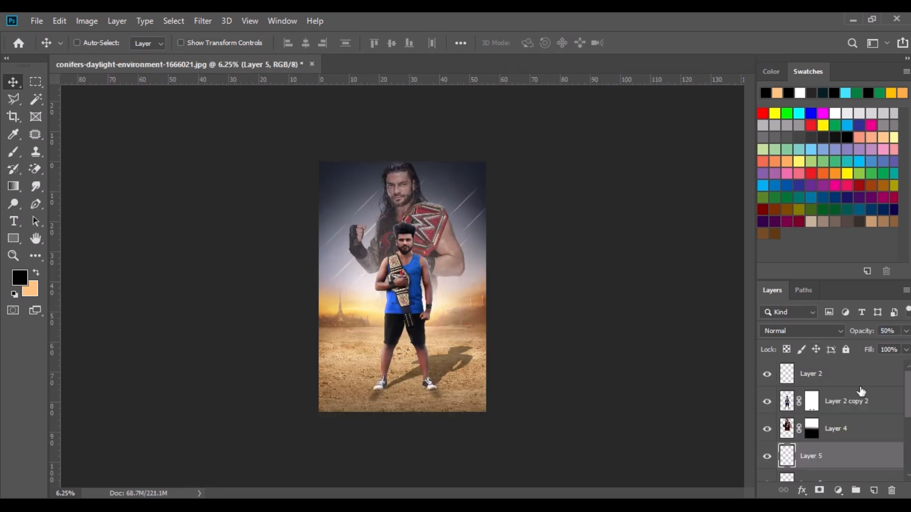
Merge all visible layers into one and duplicate the merged layer.
right_click(850, 376)
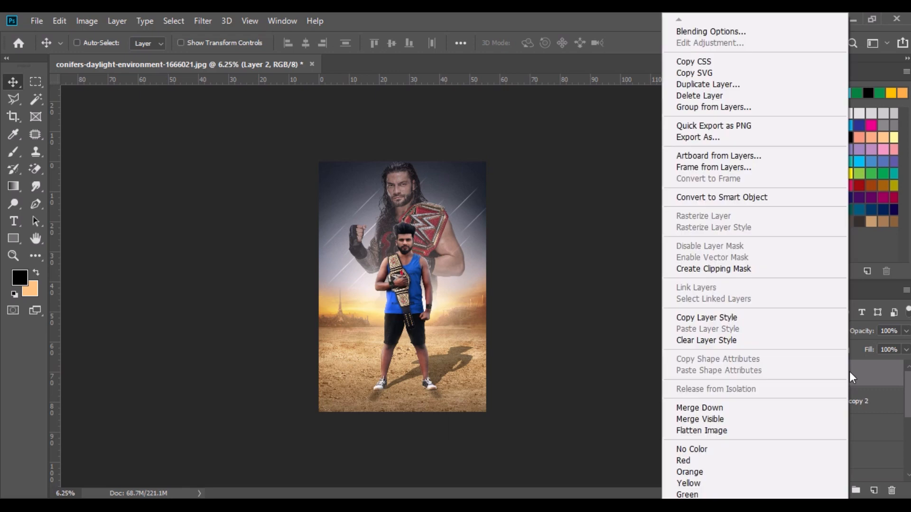
left_click(716, 417)
left_click_drag(816, 376, 873, 490)
Adjust the duplicate's tones in the Camera Raw Filter: Highlights +13, Shadows +14, Blacks -20, and slightly higher Clarity.
left_click(203, 22)
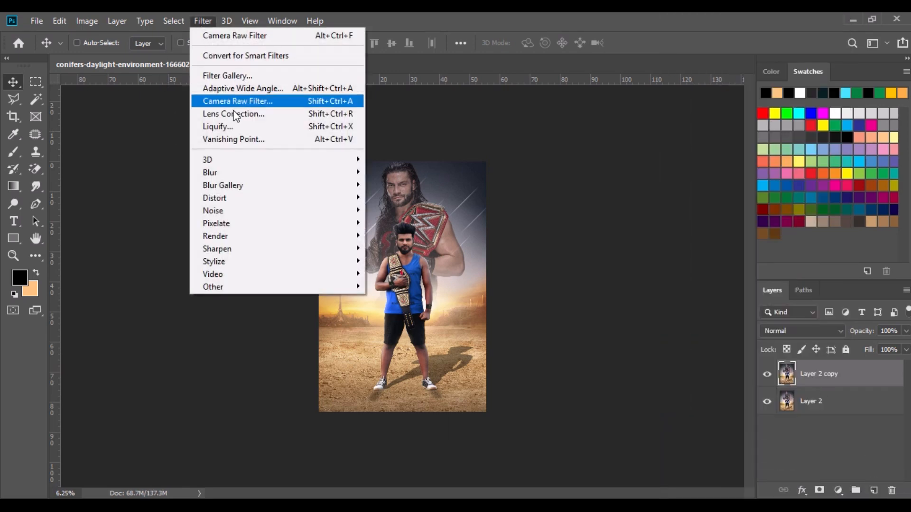
left_click(249, 98)
left_click_drag(799, 375, 771, 407)
scroll(795, 403, "down", 1)
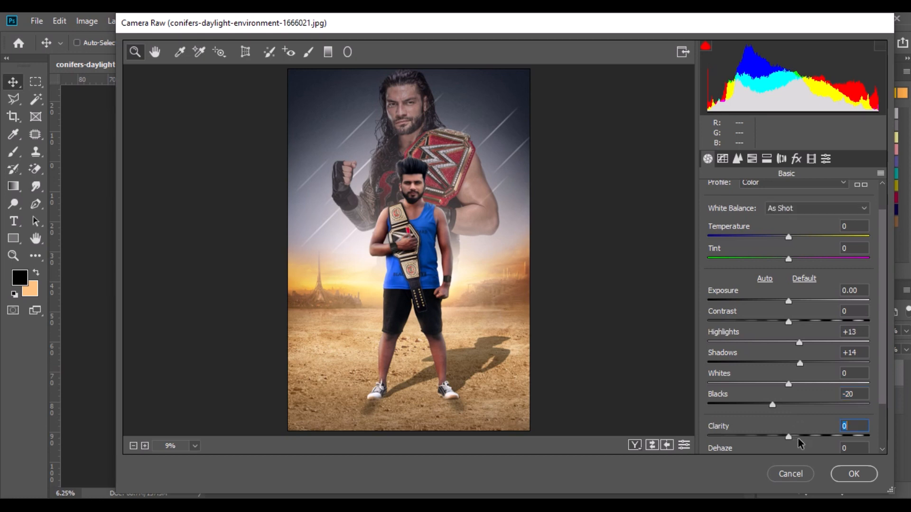
left_click_drag(799, 437, 803, 436)
Set the poster's color saturation to Reds +17, Oranges -17 and Yellows +52 in the HSL adjustments.
left_click(768, 159)
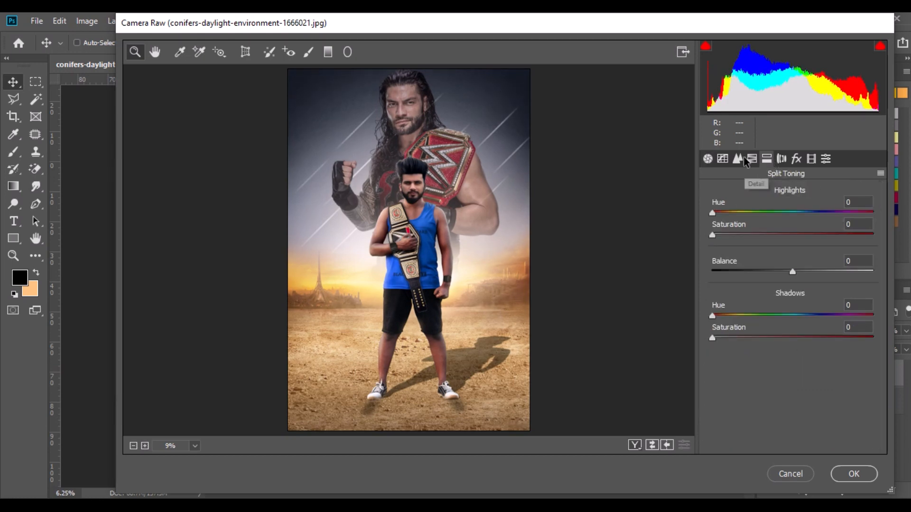
left_click(752, 159)
left_click_drag(795, 267, 835, 284)
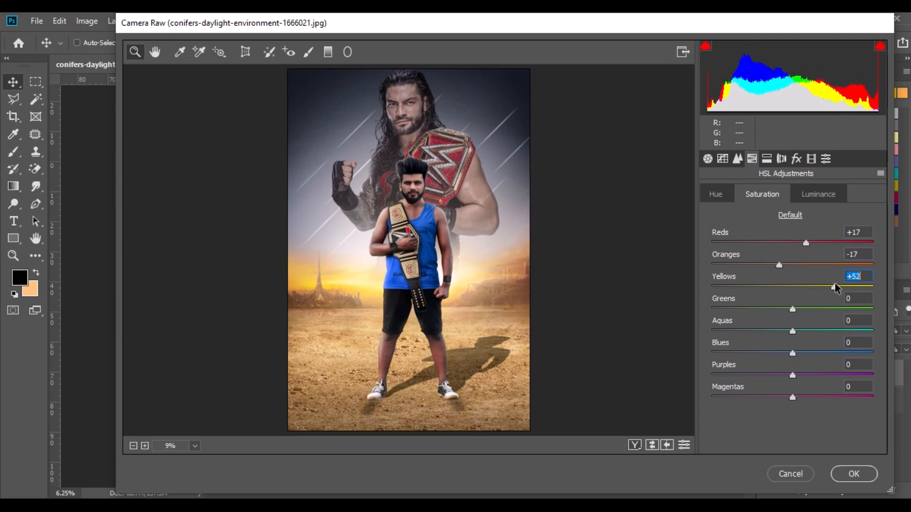
Add a Post Crop Vignetting amount of -38 and apply the Camera Raw Filter.
left_click(796, 159)
left_click_drag(792, 330, 761, 332)
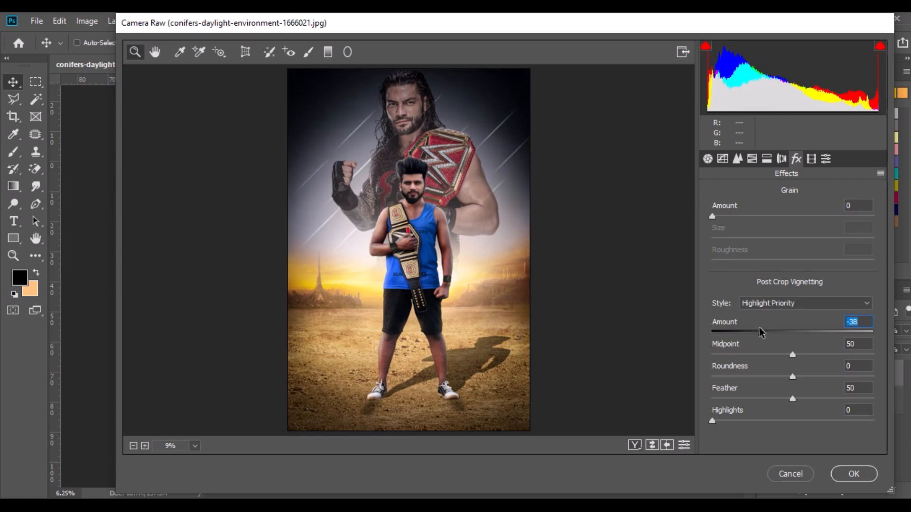
left_click(849, 475)
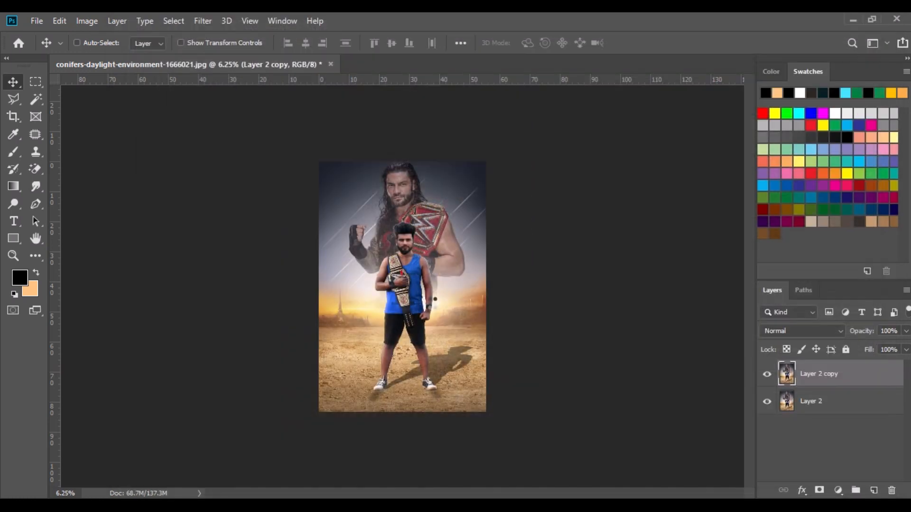
Add a Color Lookup adjustment layer above the poster and load the Orange and Teal 16 3D LUT.
left_click(838, 490)
left_click(837, 410)
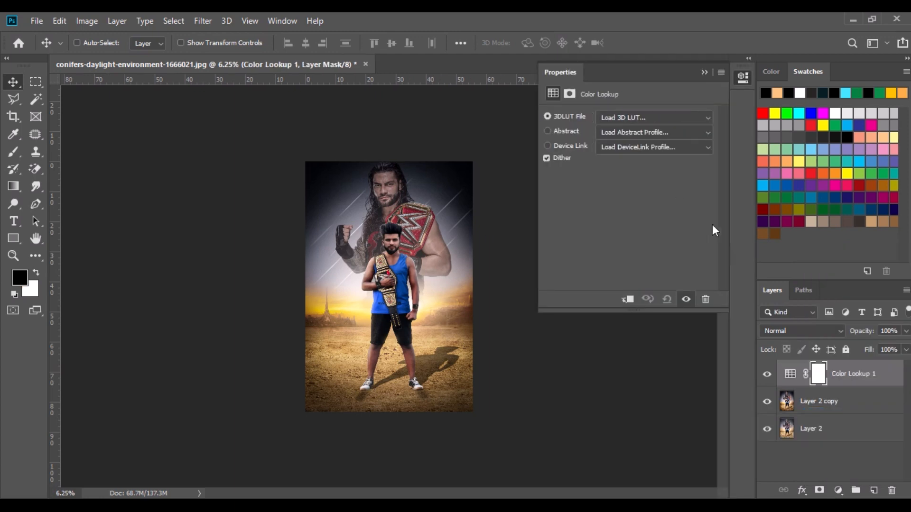
left_click(645, 118)
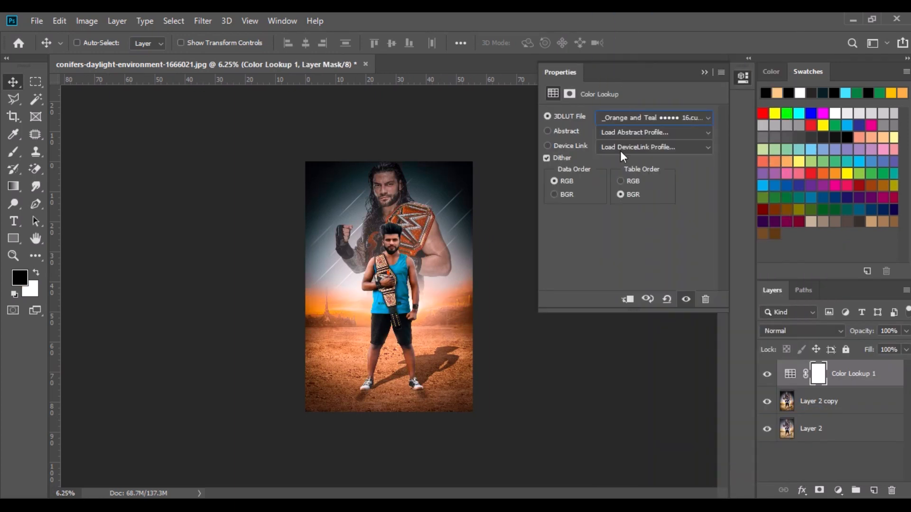
Lower the Color Lookup adjustment layer's opacity to 70%.
left_click(721, 72)
left_click(731, 108)
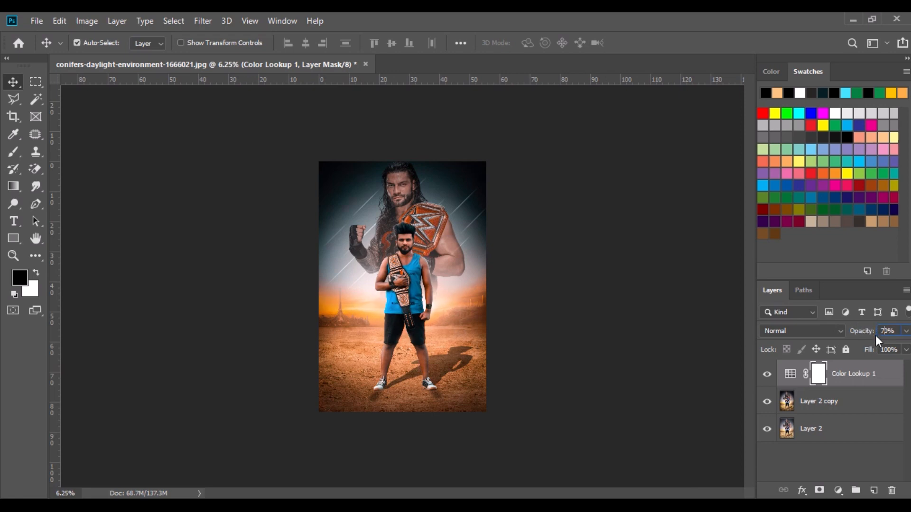
key("ctrl+0")
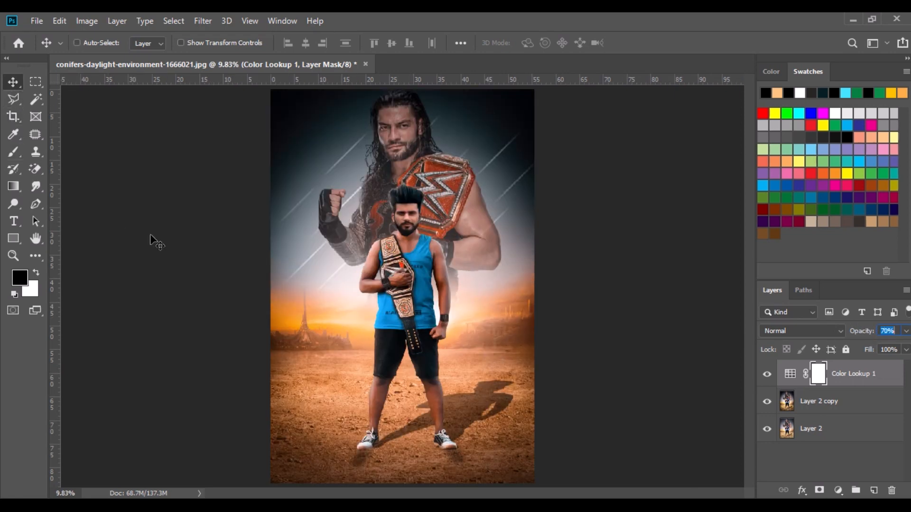
Open the Press Any Botten image from the WWE Poster folder and place its PRESS ANY BUTTON bar near the poster's bottom edge.
key("alt+Tab")
left_click(363, 395)
left_click_drag(585, 171, 466, 69)
left_click(212, 66)
left_click_drag(212, 65, 412, 463)
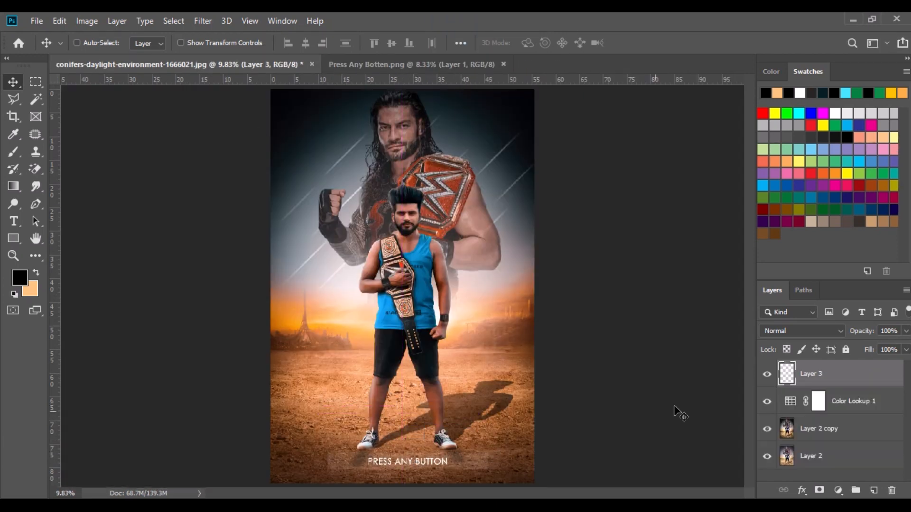
Add a black-to-transparent linear Gradient Fill at 90° above the Color Lookup layer, shifting it downward to darken the poster's lower part.
left_click(853, 402)
left_click(838, 490)
left_click(834, 264)
left_click_drag(470, 402, 479, 454)
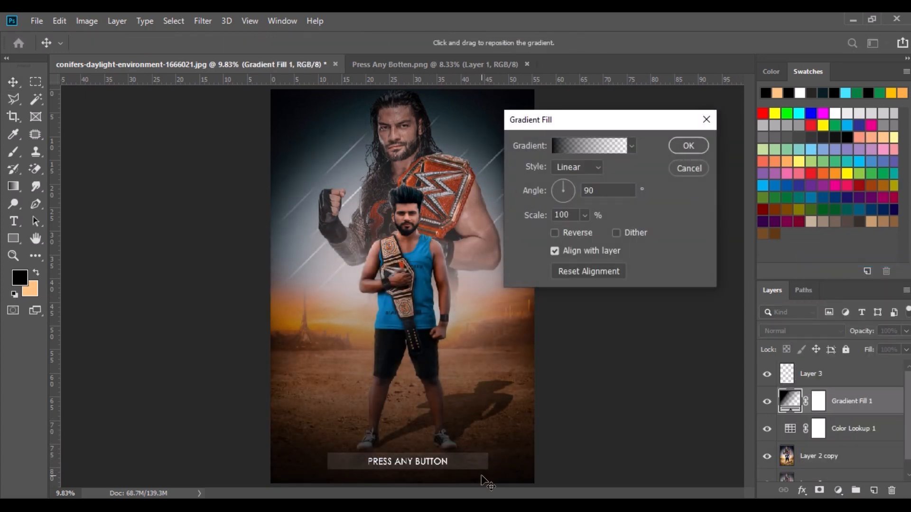
left_click(686, 147)
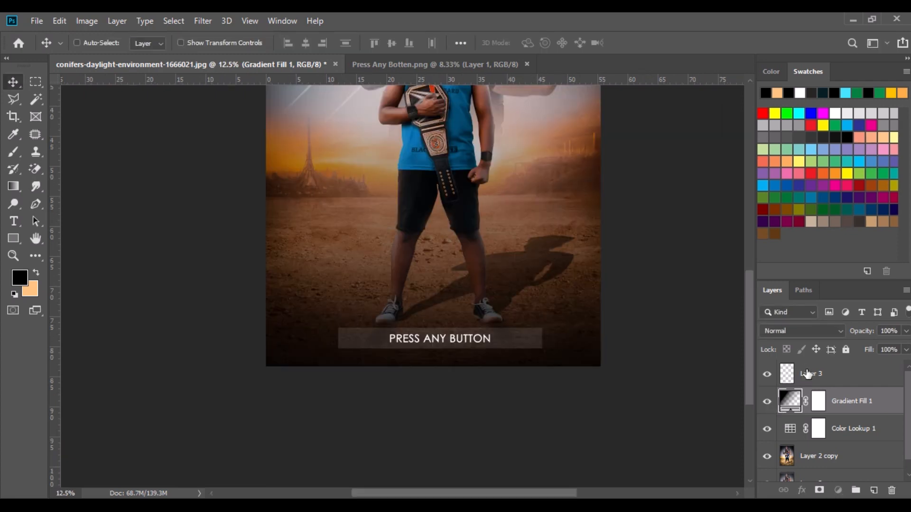
Scale the PRESS ANY BUTTON bar to 158.83% so it nearly spans the poster's width, and close its source image.
left_click(59, 21)
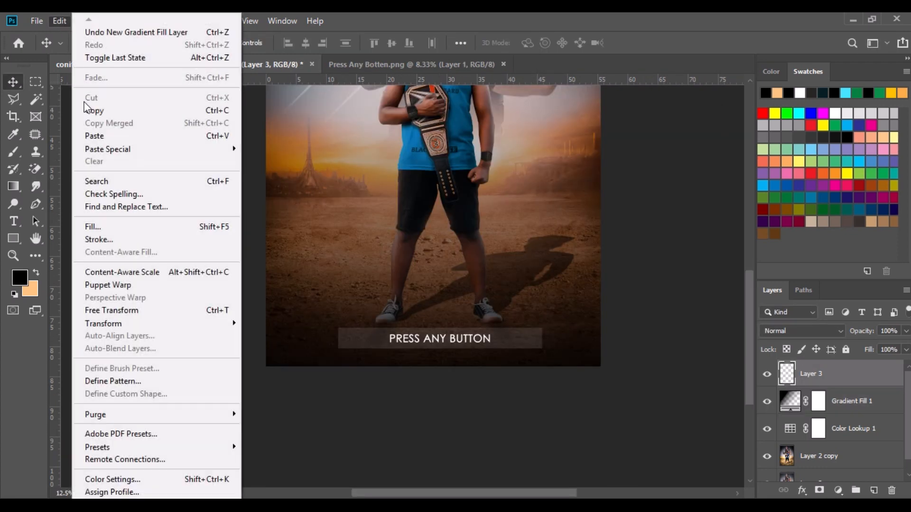
left_click(129, 311)
left_click_drag(542, 351, 594, 357)
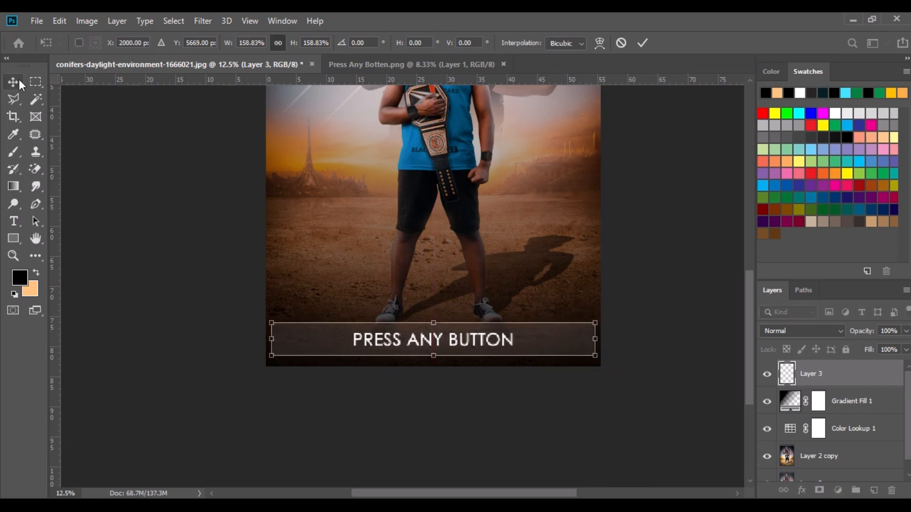
key("Return")
left_click(394, 65)
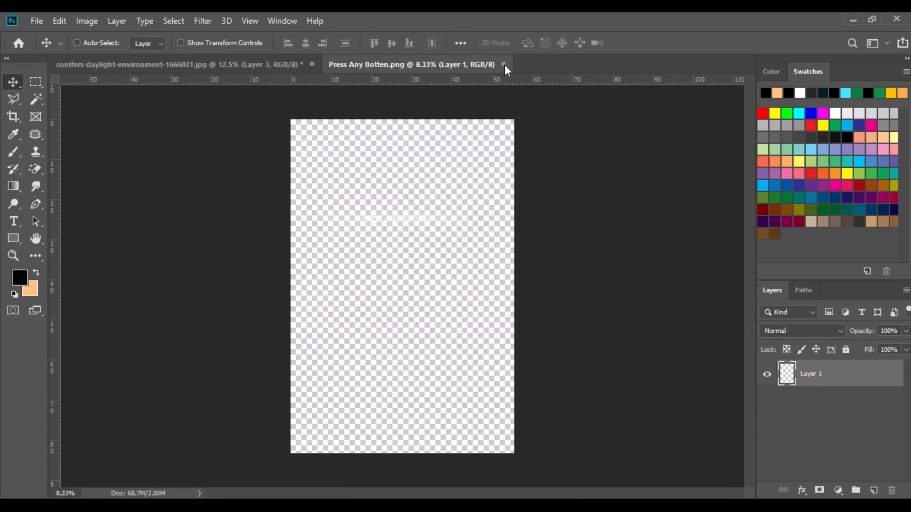
left_click(503, 64)
Open WWE-Recovered, place its ATTENTION text just above the PRESS ANY BUTTON bar, and close the source image.
key("alt+Tab")
left_click(360, 315)
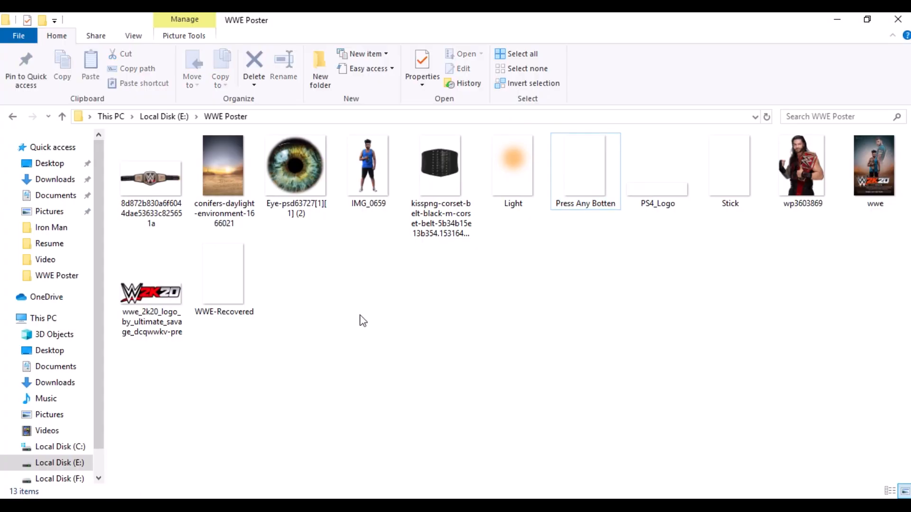
left_click_drag(246, 292, 417, 67)
left_click_drag(408, 340, 435, 308)
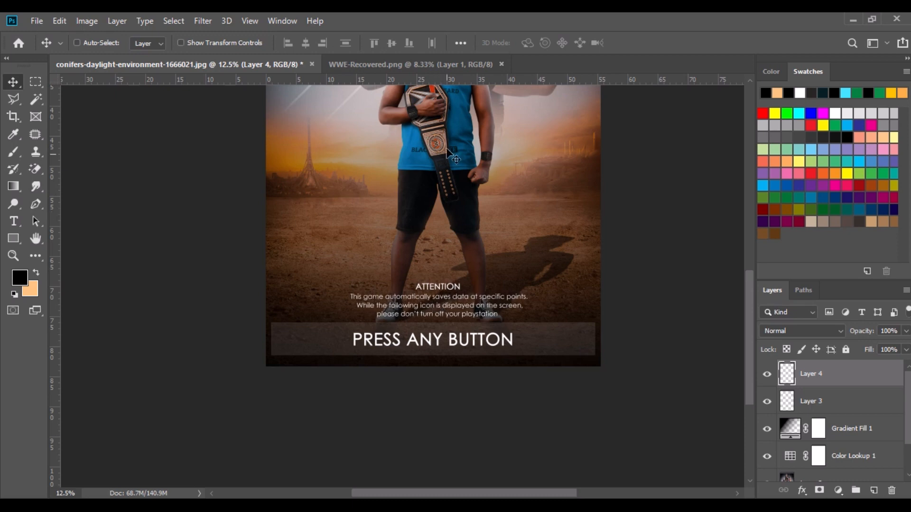
left_click(432, 66)
left_click(502, 64)
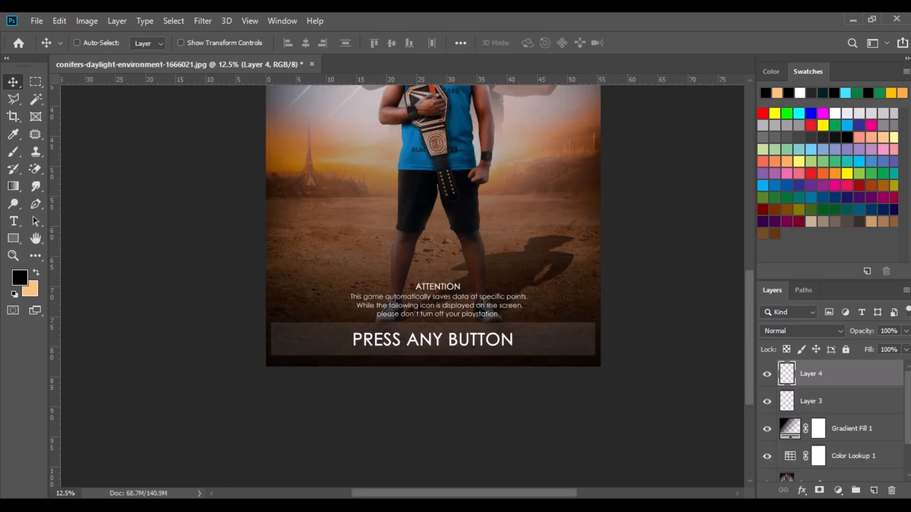
Place the PS4_Logo image small in the poster's upper-left corner at 30% opacity.
key("alt+Tab")
left_click(374, 324)
left_click_drag(658, 176, 359, 176)
left_click_drag(436, 150, 383, 142)
left_click_drag(388, 142, 488, 374)
left_click_drag(442, 400, 393, 91)
key("Return")
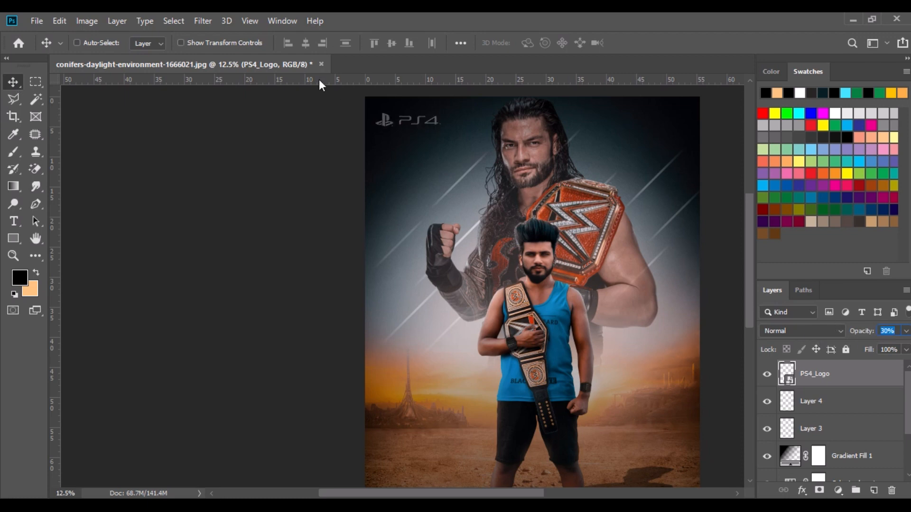
Open the wwe_2k20_logo image and bring the WWE 2K20 logo onto the poster, over the man's legs.
key("alt+Tab")
left_click(398, 363)
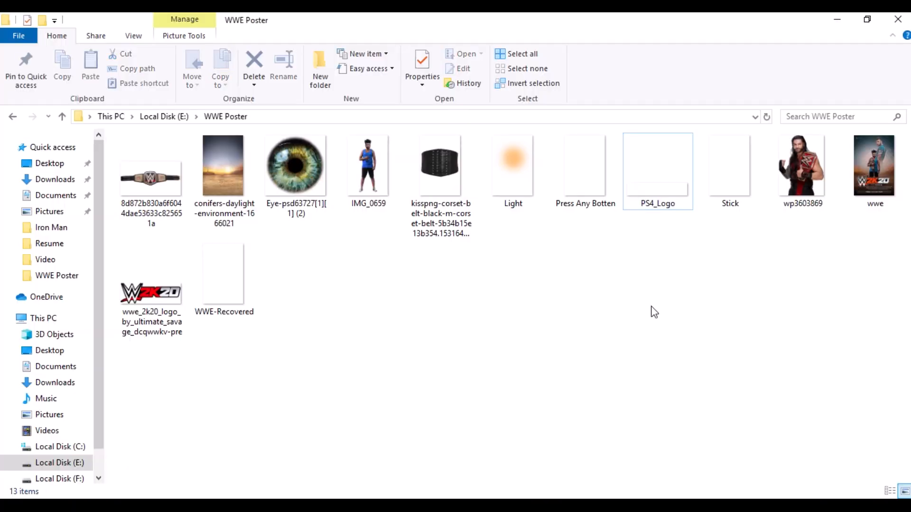
left_click_drag(151, 299, 436, 64)
left_click(275, 61)
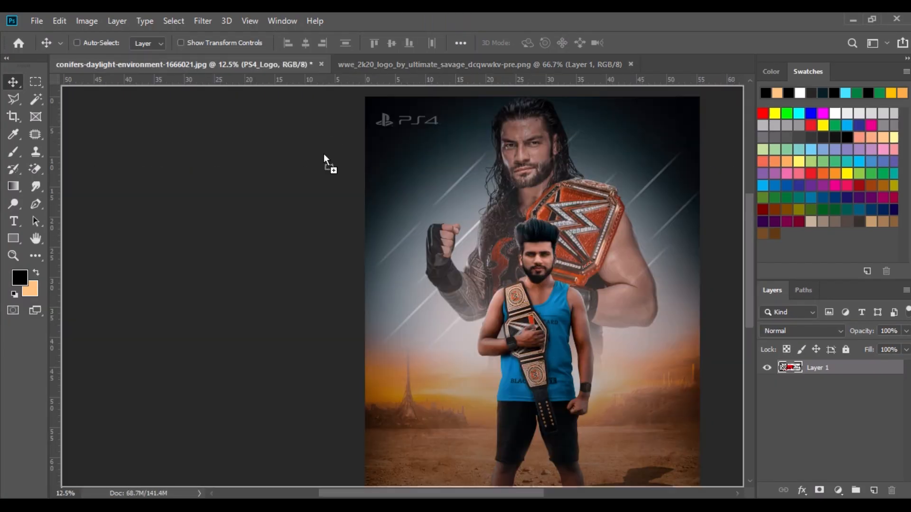
left_click_drag(275, 59, 512, 344)
left_click_drag(481, 264, 380, 81)
left_click_drag(431, 168, 430, 321)
Scale the WWE 2K20 logo to 194.74% and center it over the man's legs, above the ATTENTION text.
left_click(60, 21)
left_click(113, 310)
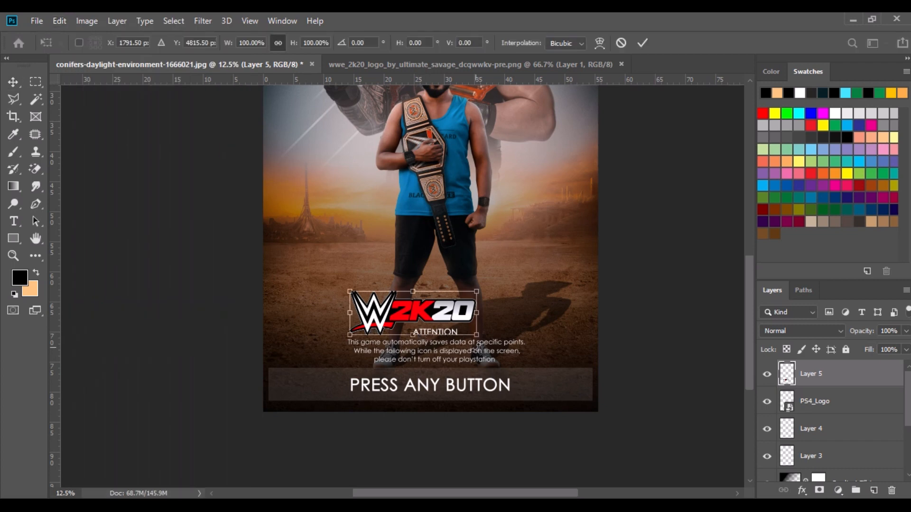
left_click_drag(476, 335, 568, 367)
left_click_drag(486, 318, 503, 287)
left_click_drag(587, 229, 569, 236)
left_click_drag(528, 256, 559, 247)
left_click_drag(522, 271, 521, 277)
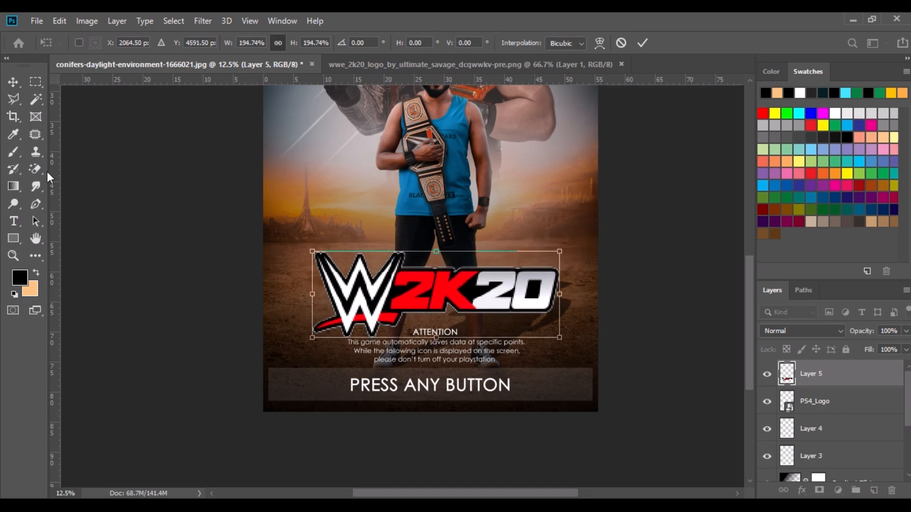
key("Return")
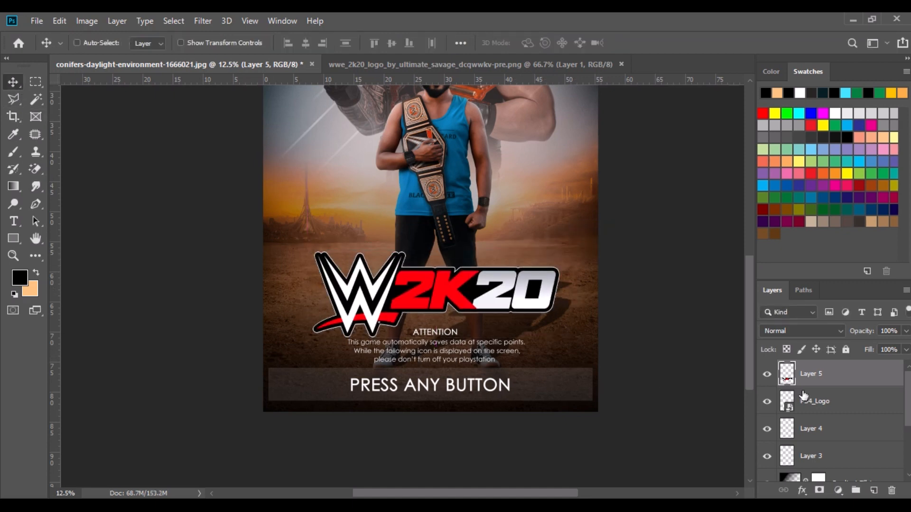
Tuck the ATTENTION text under the 2K20 lettering, and shift the logo and text together slightly down.
left_click(818, 437)
left_click_drag(412, 359, 446, 350)
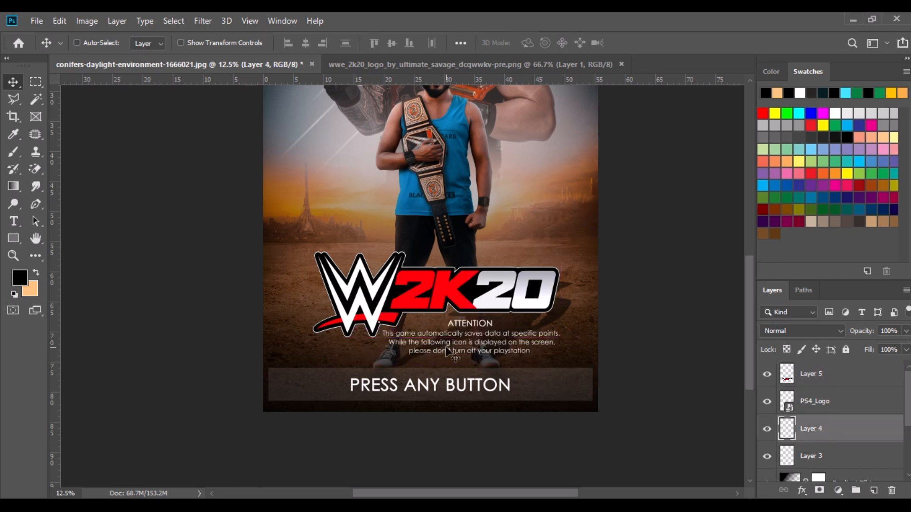
left_click(822, 381, "ctrl")
left_click_drag(448, 298, 448, 304)
scroll(447, 304, "up", 2)
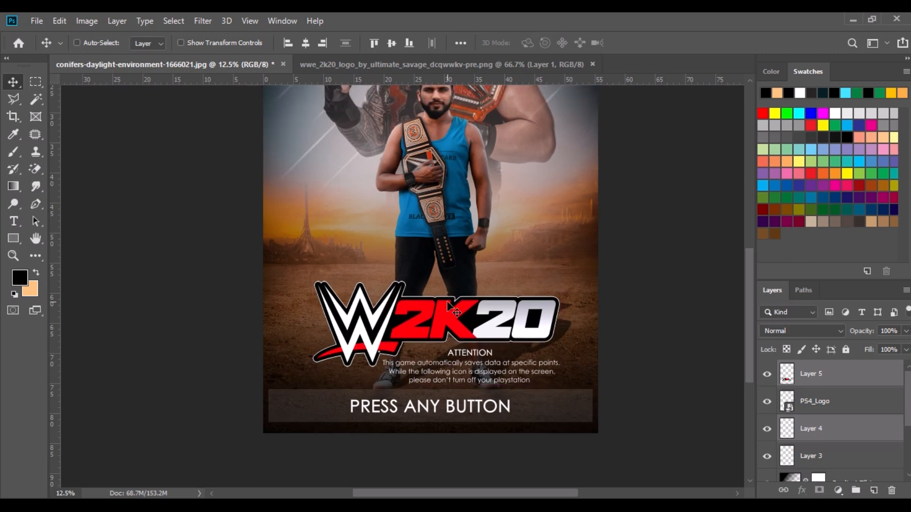
key("ctrl+minus")
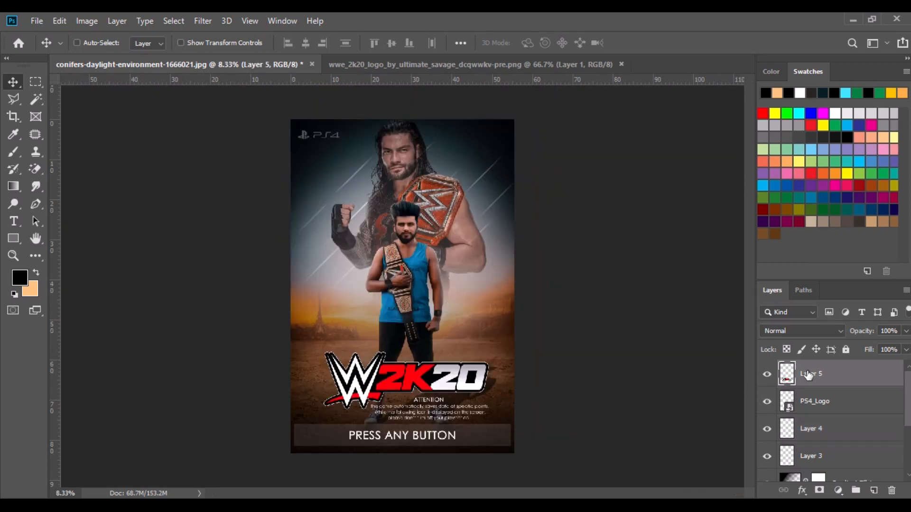
Merge all the poster's layers into one and duplicate the merged layer.
right_click(809, 375)
left_click(672, 417)
key("ctrl+j")
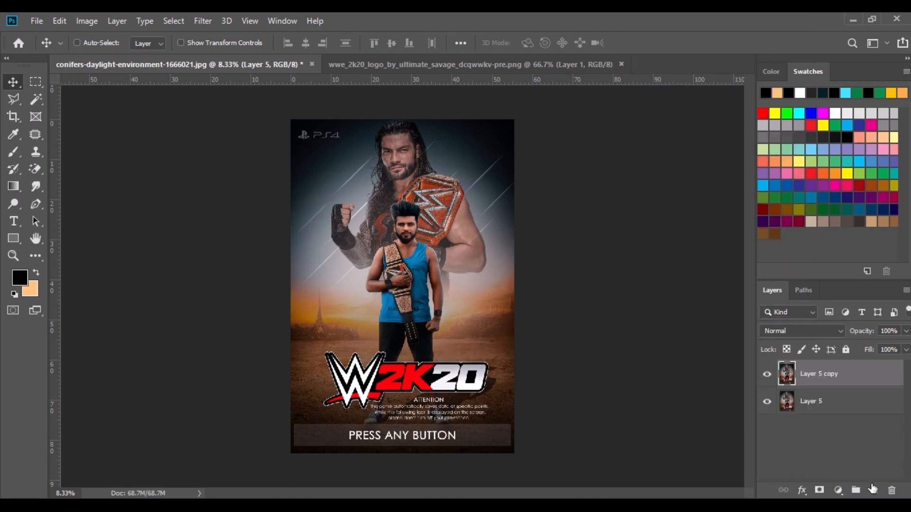
Add a new layer in Overlay blend mode and fill it with 50% Gray.
left_click(874, 490)
left_click(799, 335)
left_click(797, 318)
left_click(58, 21)
left_click(93, 226)
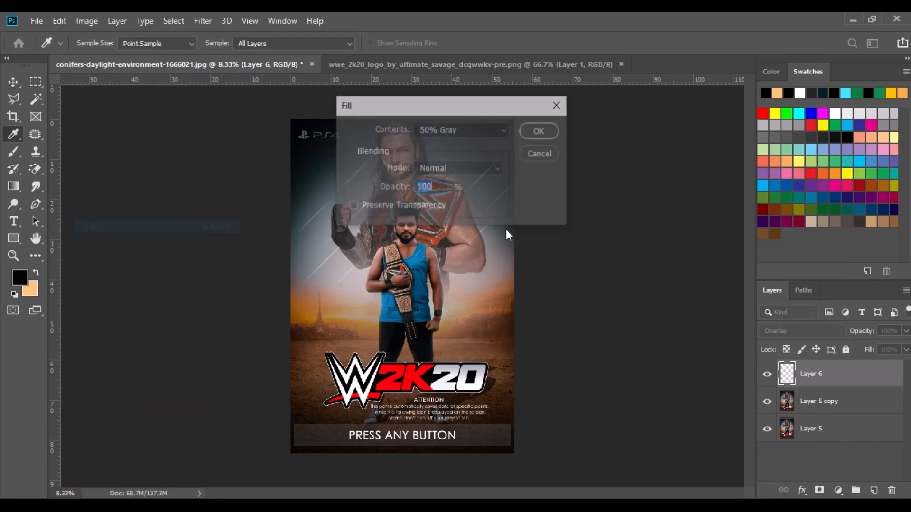
left_click(536, 131)
Burn shading into the man's blue shirt on the gray layer, using an 80 px brush, Highlights range and 31% exposure.
right_click(13, 204)
left_click(57, 215)
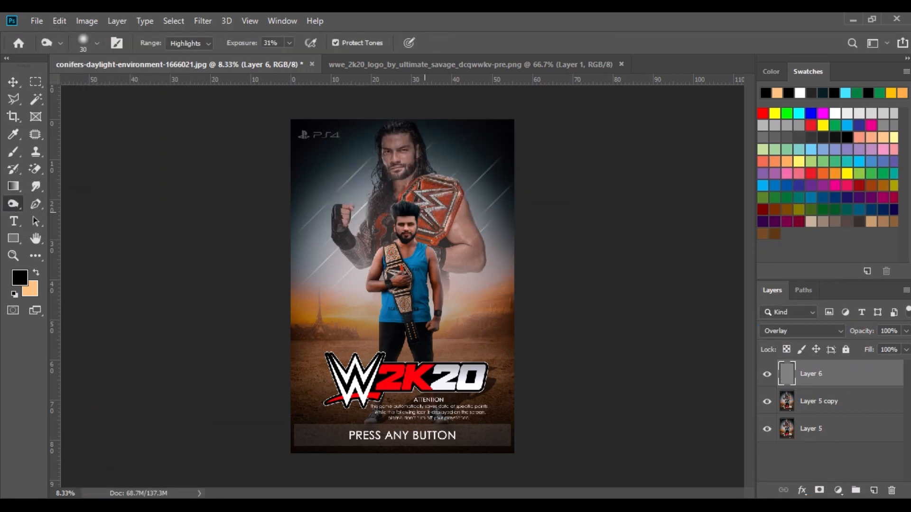
scroll(426, 212, "up", 7)
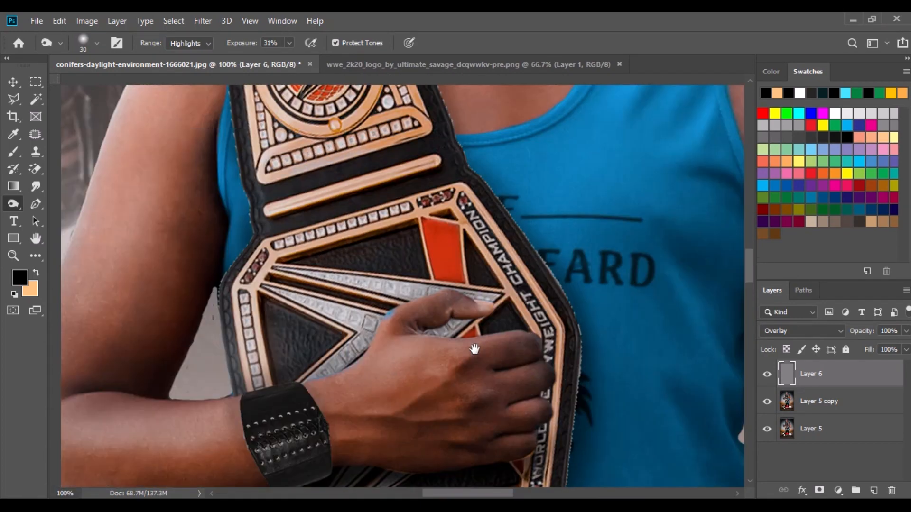
left_click_drag(475, 348, 322, 291)
key("ctrl+r")
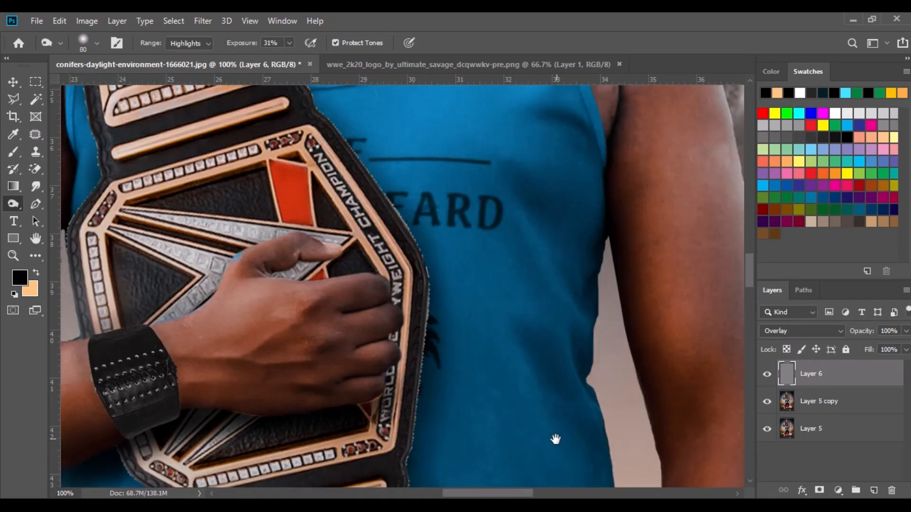
left_click_drag(559, 435, 553, 250)
left_click_drag(508, 401, 484, 185)
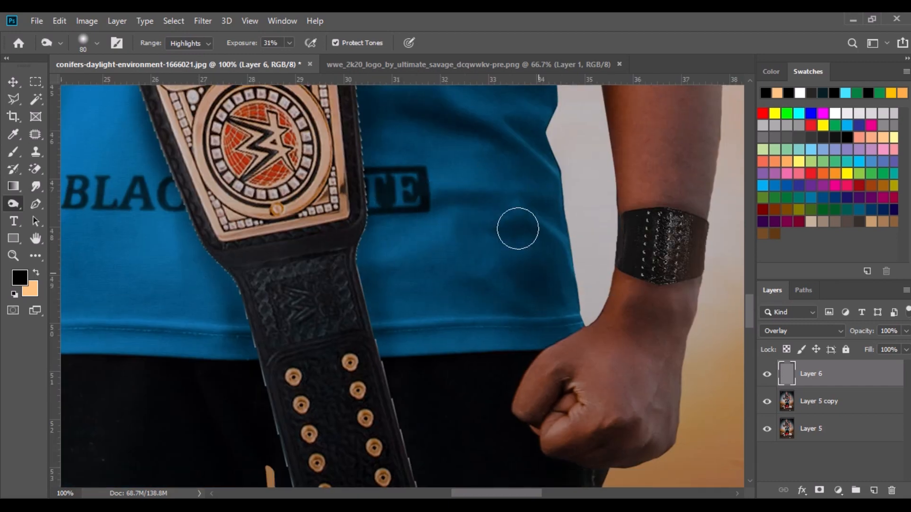
Burn the shadow areas of the man's bent arm holding the belt, from the elbow up to the shoulder.
left_click_drag(204, 262, 459, 347)
left_click_drag(246, 394, 281, 278)
left_click_drag(353, 114, 389, 343)
left_click_drag(491, 348, 600, 482)
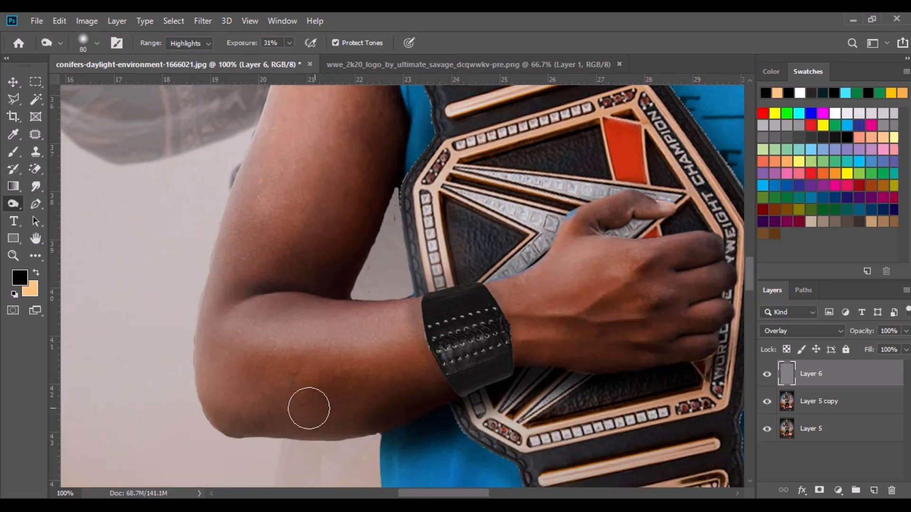
left_click_drag(390, 100, 378, 330)
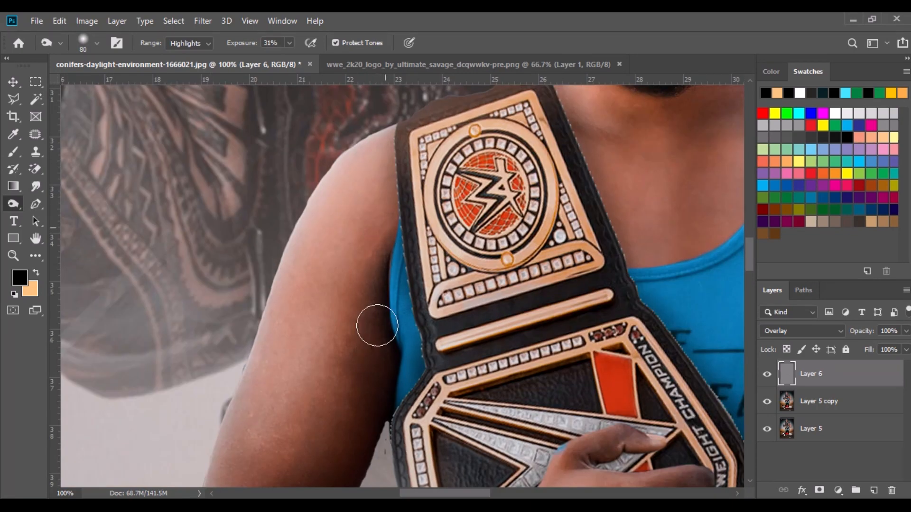
Burn the shadow areas of the man's neck, chest, other shoulder and hanging arm down to the wristband.
left_click_drag(700, 132, 545, 266)
left_click_drag(705, 364, 446, 292)
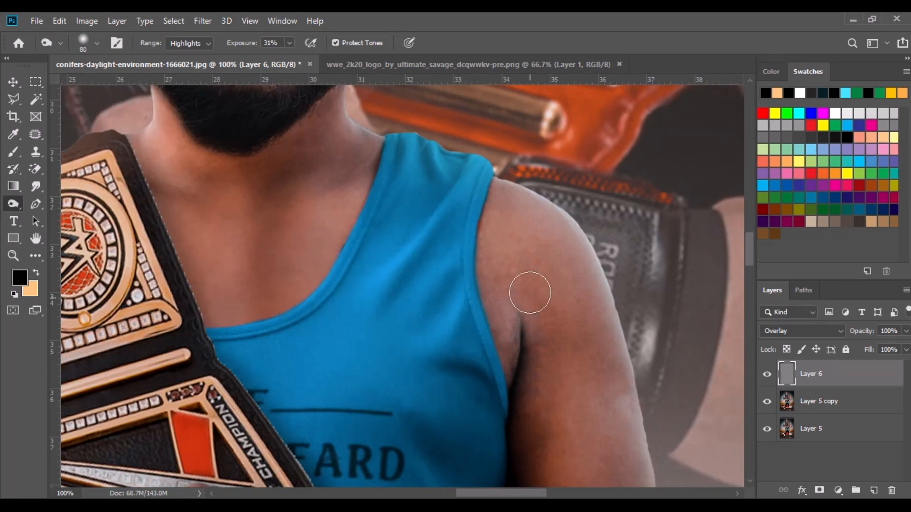
left_click_drag(530, 448, 526, 160)
left_click_drag(569, 367, 514, 152)
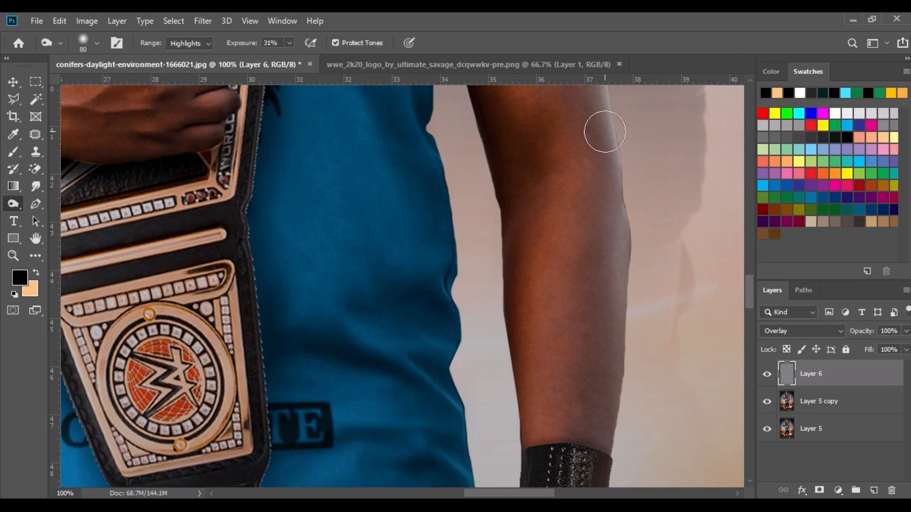
left_click_drag(599, 423, 536, 159)
Burn the shadow areas around the belt-wearing man's face and hairline.
left_click_drag(469, 319, 651, 454)
left_click_drag(376, 164, 396, 392)
left_click_drag(425, 179, 467, 403)
left_click_drag(484, 193, 514, 408)
left_click_drag(465, 214, 477, 370)
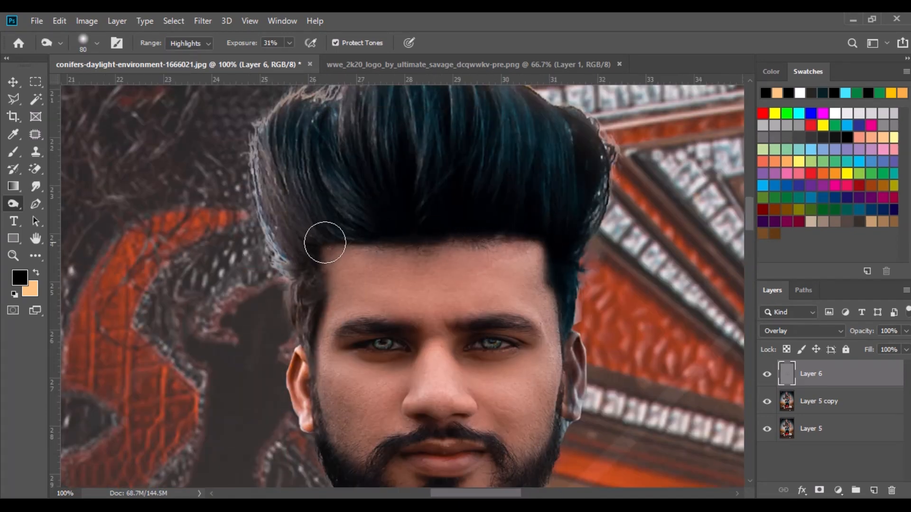
left_click_drag(434, 296, 435, 286)
Burn the shadow areas of the faded wrestler's face, including the cheeks and forehead.
left_click_drag(441, 176, 474, 393)
left_click_drag(504, 256, 520, 408)
left_click_drag(484, 143, 504, 278)
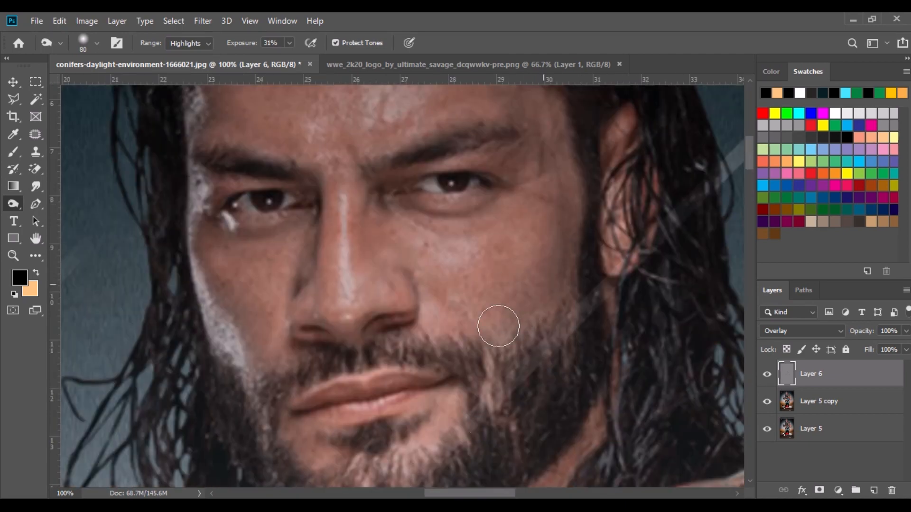
left_click_drag(545, 138, 551, 313)
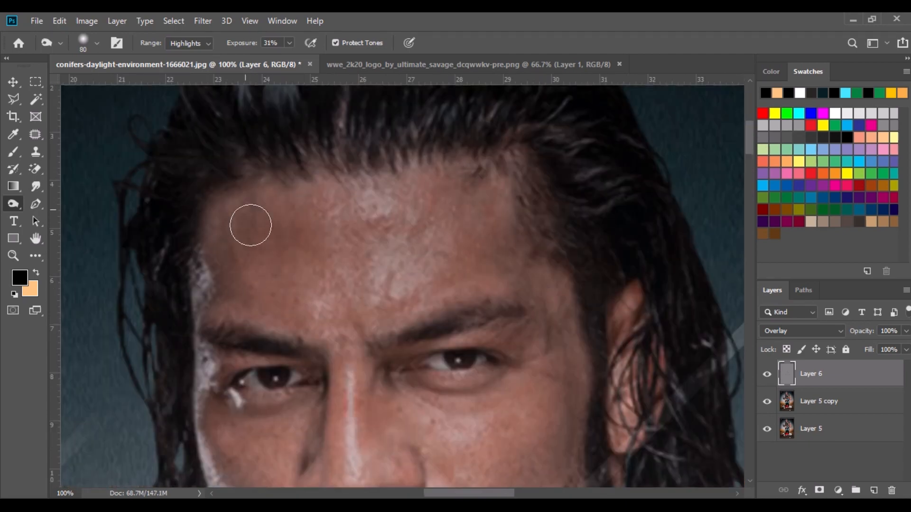
left_click_drag(391, 415, 431, 223)
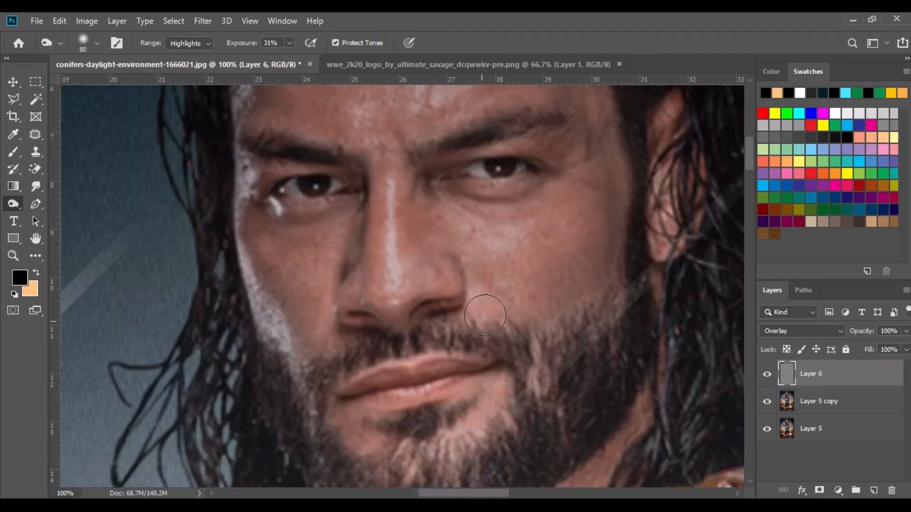
Dodge the highlights of the faded wrestler's face using the Midtones range at 21% exposure.
right_click(18, 202)
left_click(70, 202)
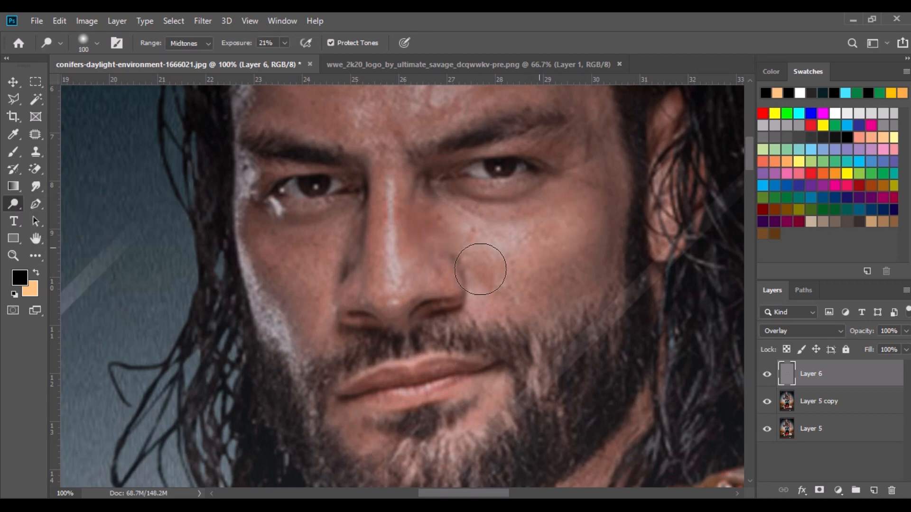
scroll(413, 318, "up", 4)
mouse_move(413, 319)
left_mouse_down()
mouse_move(351, 309)
mouse_move(391, 217)
left_mouse_up()
mouse_move(445, 313)
left_mouse_down()
mouse_move(427, 270)
mouse_move(513, 152)
left_mouse_up()
mouse_move(336, 474)
left_mouse_down()
mouse_move(357, 209)
mouse_move(405, 210)
left_mouse_up()
left_click_drag(367, 294, 388, 302)
left_click_drag(265, 303, 231, 250)
mouse_move(327, 372)
left_mouse_down()
mouse_move(374, 173)
mouse_move(371, 141)
left_mouse_up()
left_click_drag(305, 299, 347, 393)
left_click_drag(429, 344, 430, 359)
Dodge the highlights along the belt-wearing man's arms and exposed skin with the same Midtones settings.
left_click_drag(620, 445, 465, 201)
left_click_drag(532, 192, 562, 438)
left_click_drag(588, 470, 468, 100)
left_click_drag(475, 166, 457, 417)
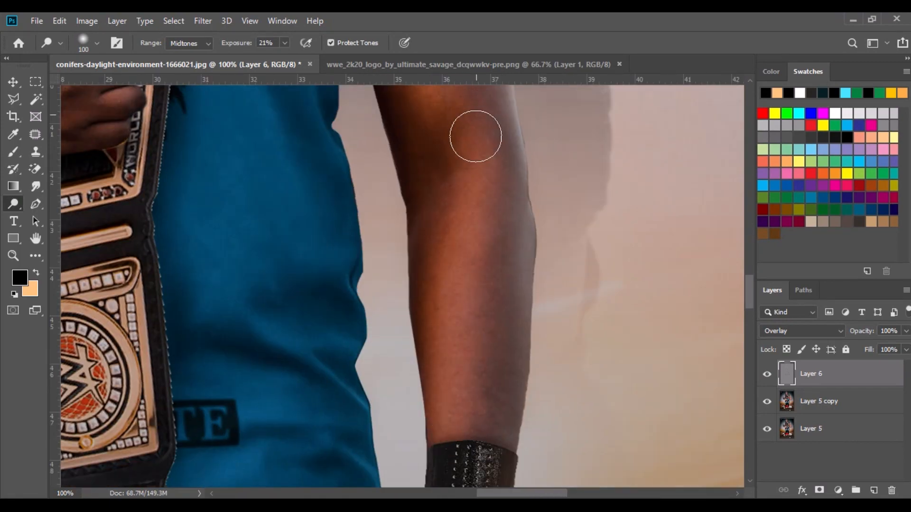
left_click_drag(474, 474, 453, 95)
left_click_drag(388, 287, 362, 292)
left_click_drag(445, 263, 444, 242)
mouse_move(390, 225)
left_mouse_down()
mouse_move(740, 350)
mouse_move(526, 479)
left_mouse_up()
left_click_drag(464, 204, 532, 195)
left_click_drag(338, 246, 173, 277)
mouse_move(191, 173)
left_mouse_down()
mouse_move(244, 349)
mouse_move(311, 171)
left_mouse_up()
left_click_drag(296, 190, 264, 375)
left_click_drag(284, 317, 322, 212)
Compare the whole poster with and without the dodge and burn layer.
key("ctrl+minus")
key("ctrl+minus")
key("ctrl+minus")
key("ctrl+minus")
key("ctrl+minus")
key("ctrl+minus")
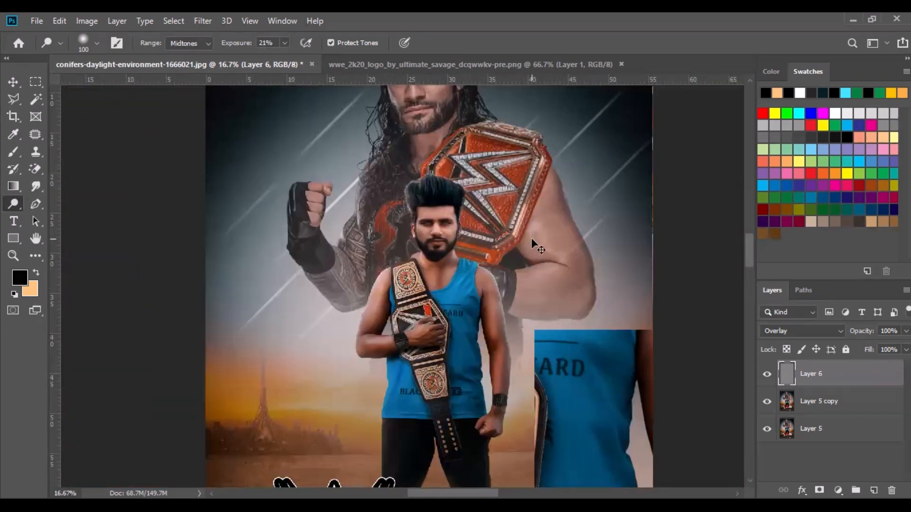
left_click(767, 374)
left_click(768, 376)
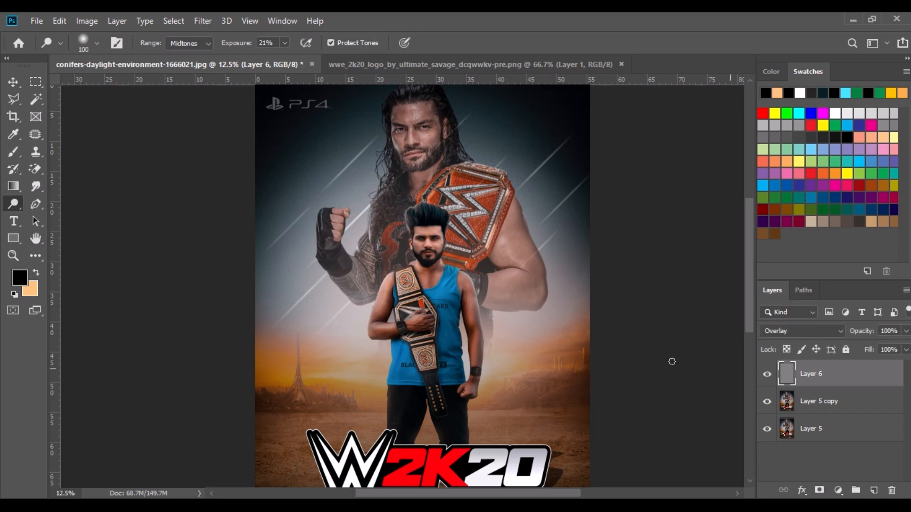
Merge the dodge and burn layer down into Layer 5 copy.
left_click(13, 84)
right_click(808, 367)
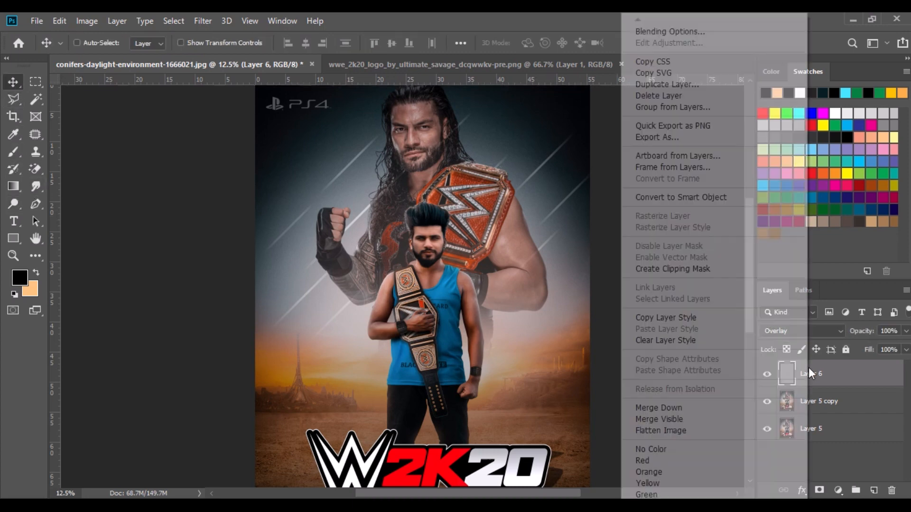
left_click(670, 409)
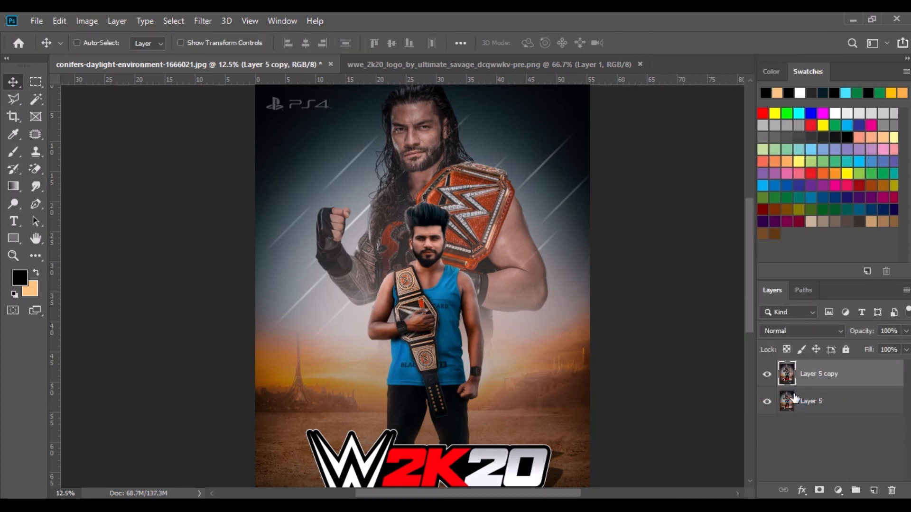
Add a Color Balance adjustment with midtones at Cyan-Red -12, Magenta-Green -8 and Yellow-Blue -11.
left_click(839, 488)
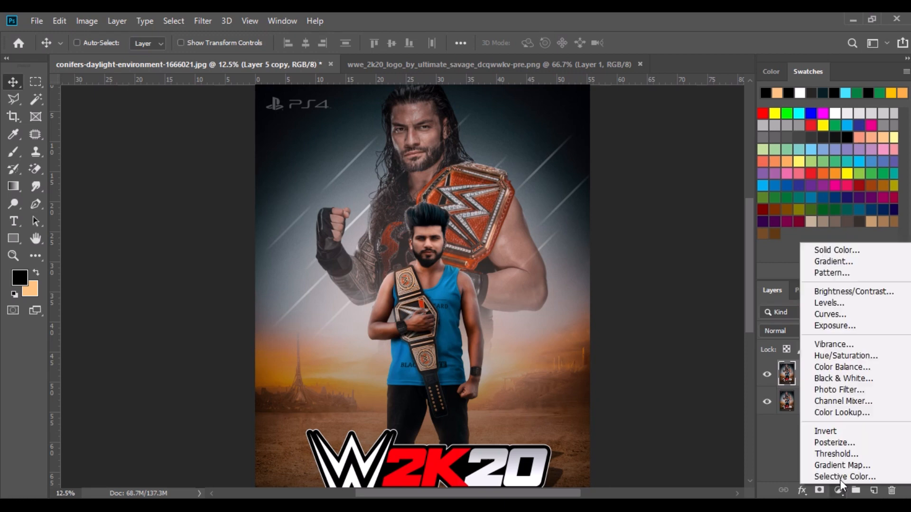
left_click(824, 368)
left_click_drag(610, 145, 604, 189)
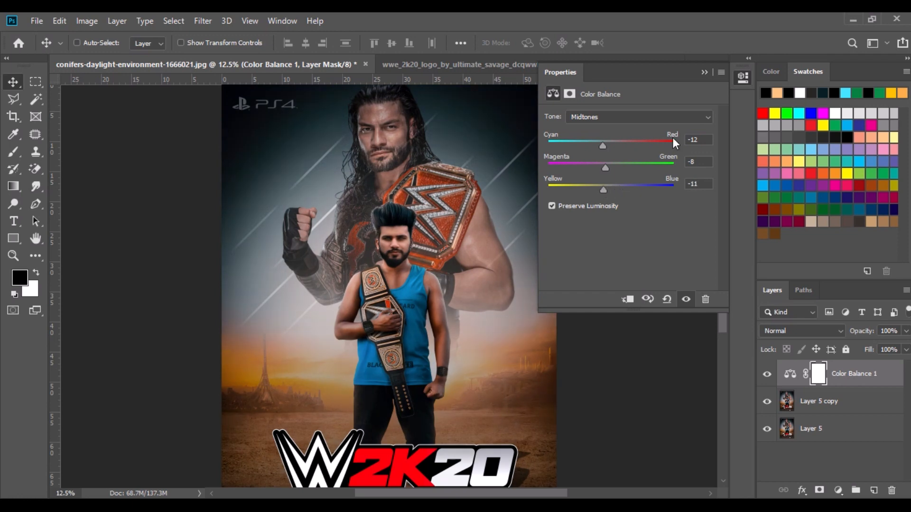
left_click(721, 72)
left_click(751, 115)
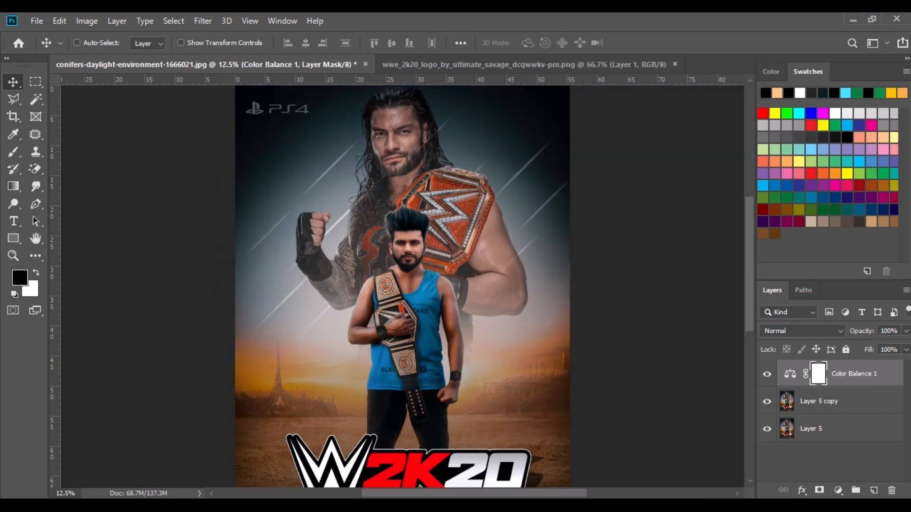
Add a Color Lookup adjustment using the Augusta 3D LUT and set its layer opacity to 50%.
left_click(838, 490)
left_click(841, 420)
left_click(633, 113)
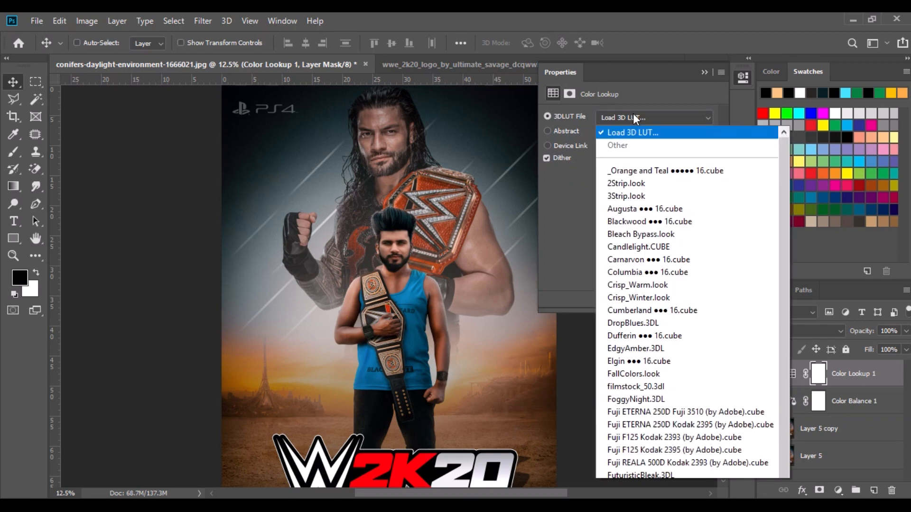
left_click(644, 209)
left_click(721, 72)
left_click(742, 108)
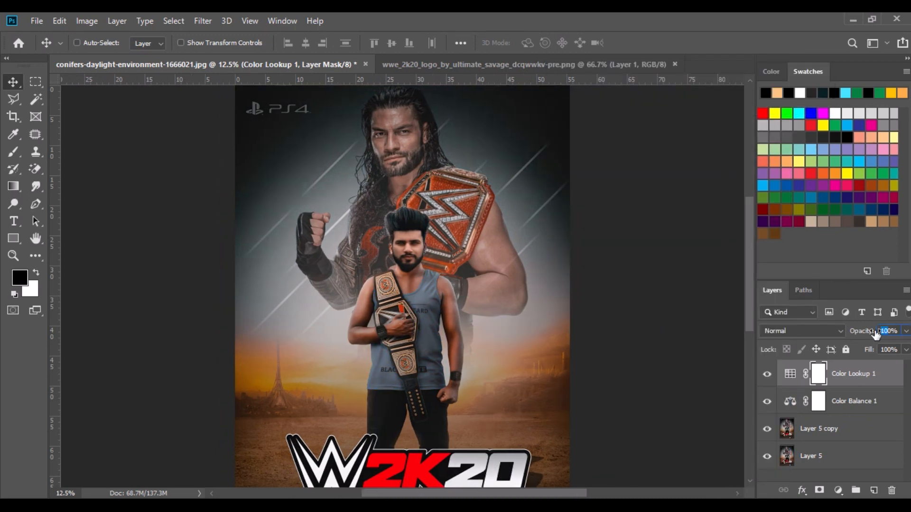
key("ctrl+minus")
key("ctrl+minus")
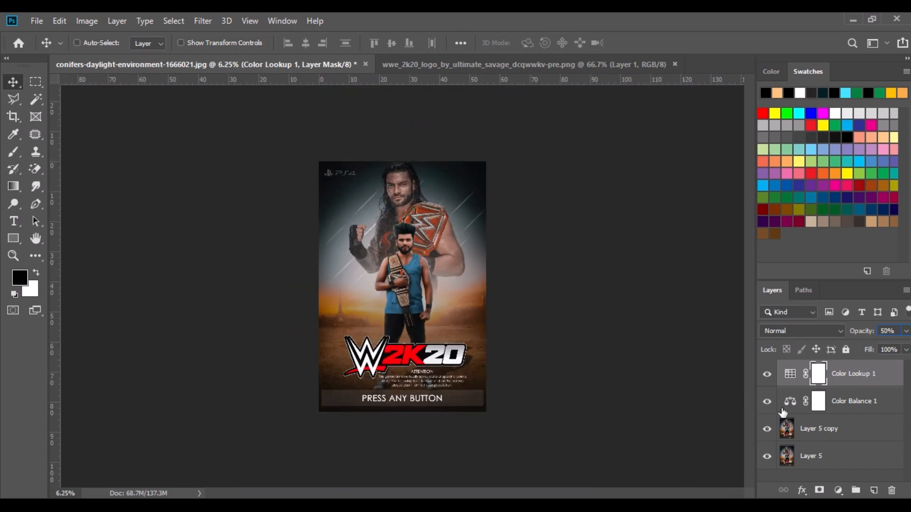
Close the WWE 2K20 logo document and merge all visible layers of the poster into one.
left_click(499, 65)
left_click(674, 64)
right_click(849, 372)
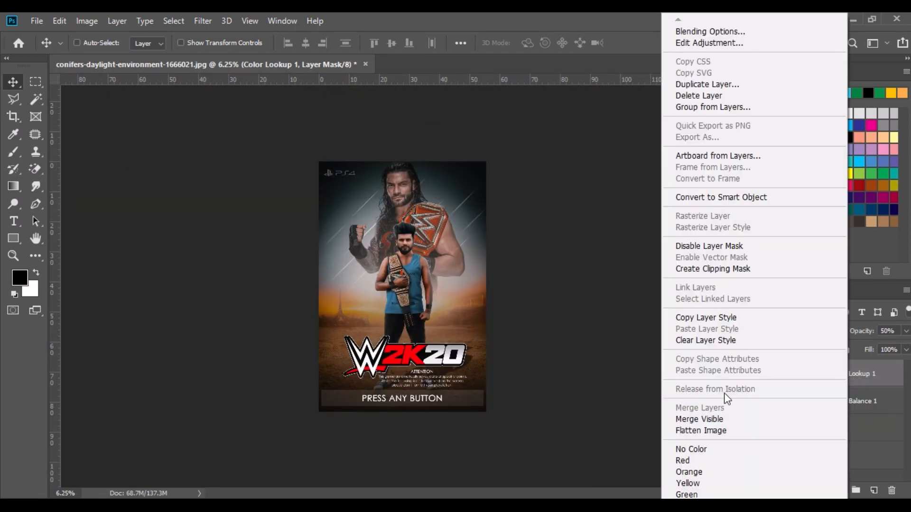
left_click(699, 419)
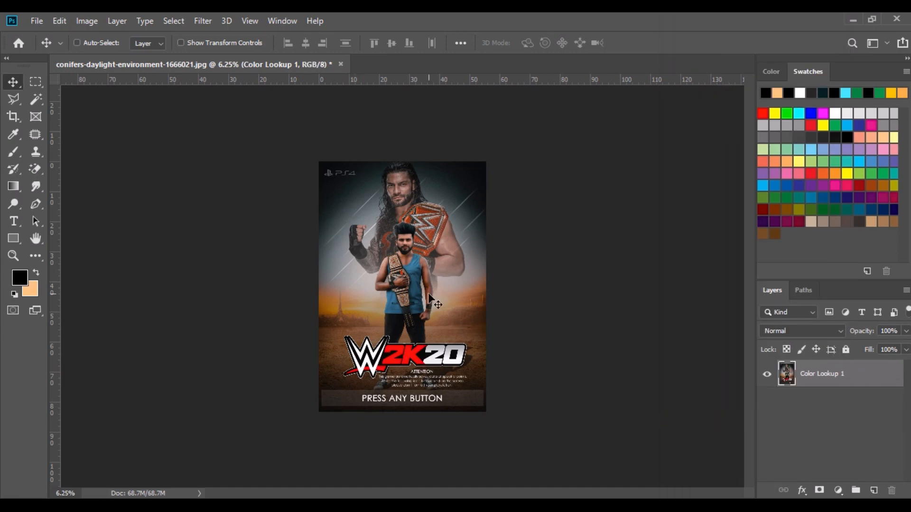
View the finished poster enlarged in full-screen mode.
scroll(430, 299, "up", 3)
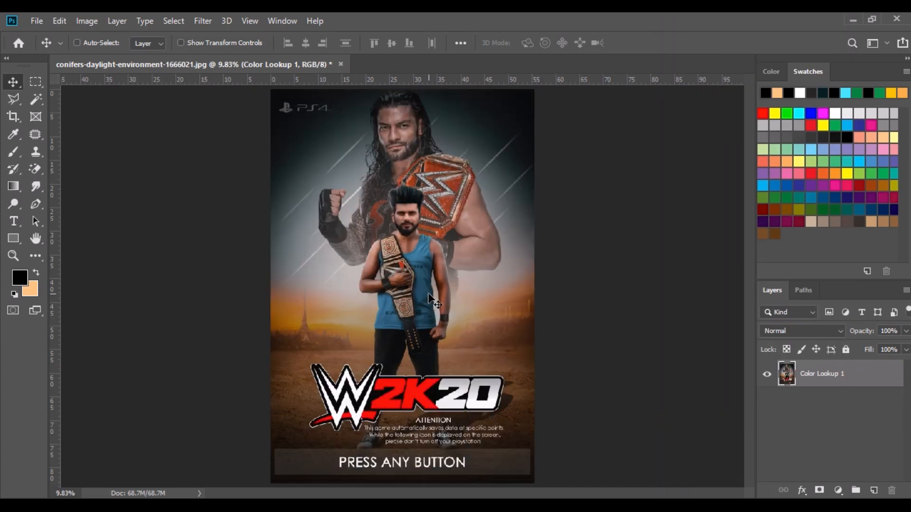
key("f")
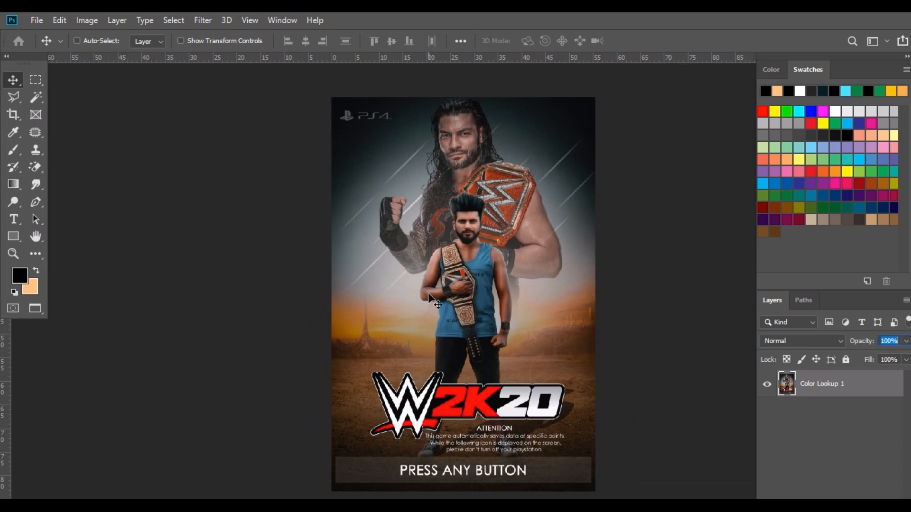
key("f")
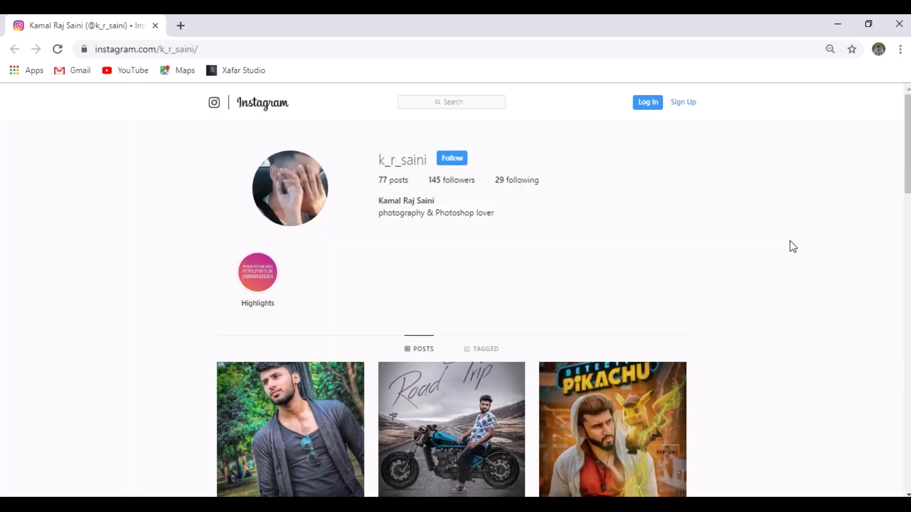
Browse the posts on the creator's Instagram profile in the web browser.
scroll(792, 246, "down", 20)
scroll(793, 246, "down", 20)
scroll(793, 246, "down", 20)
scroll(792, 246, "down", 10)
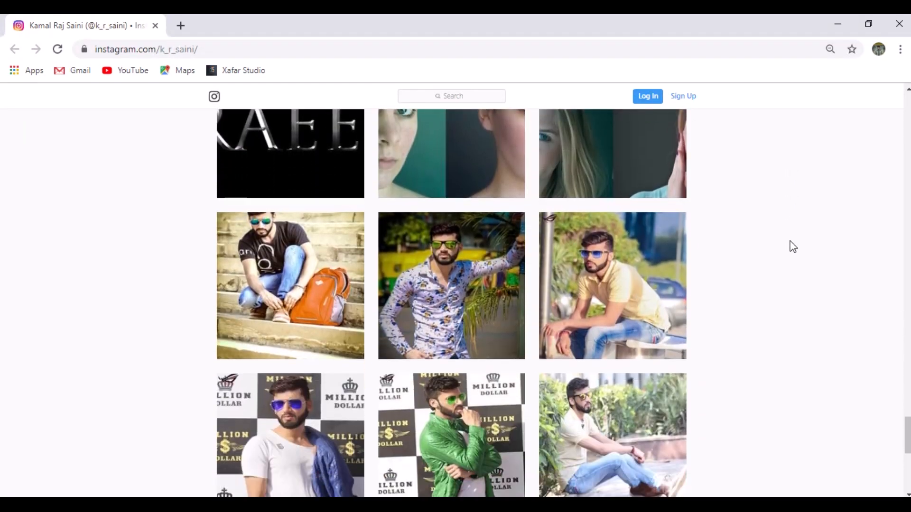